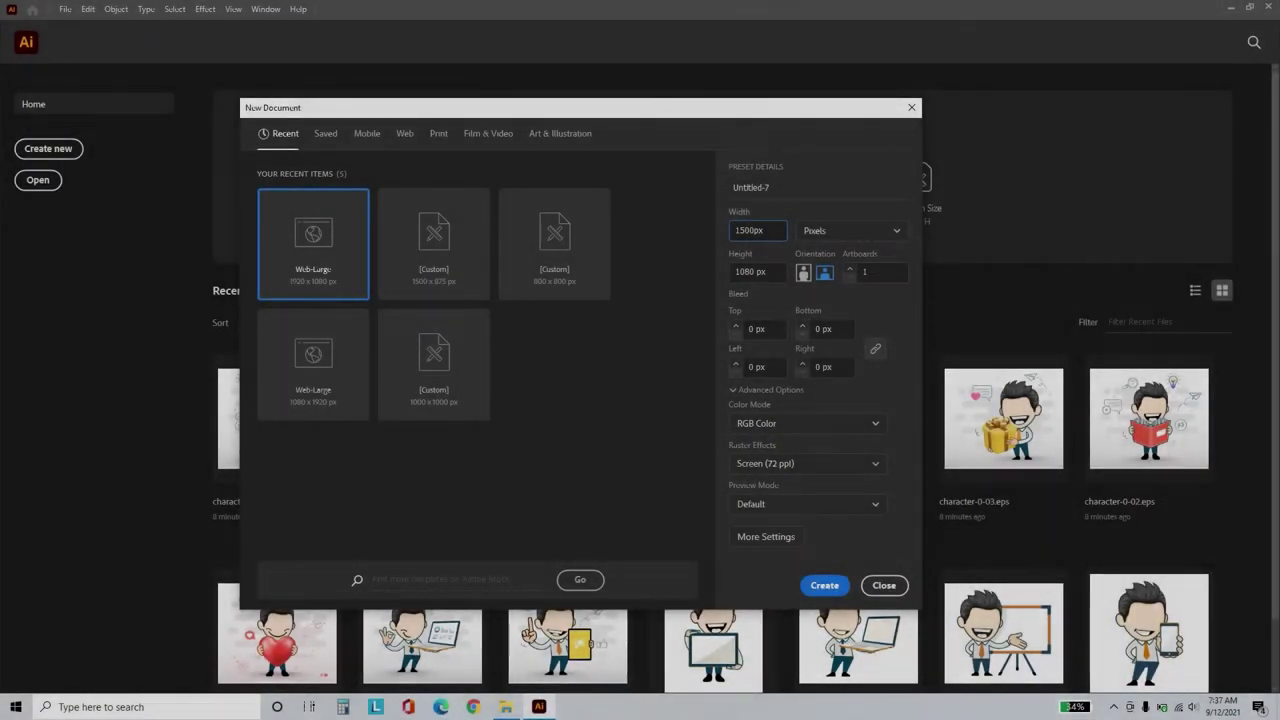
Create a 1500 × 875 px RGB document with Screen (72 ppi) raster effects.
double_click(745, 232)
text(150)
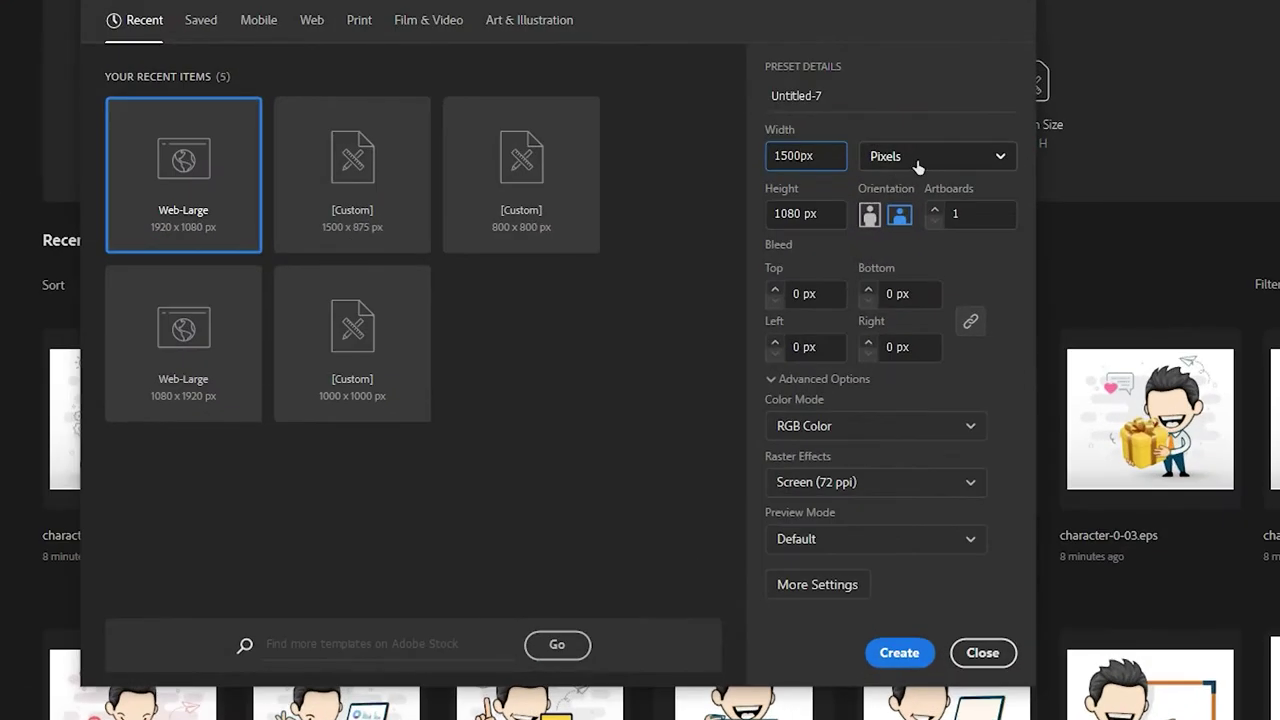
click(839, 231)
click(822, 258)
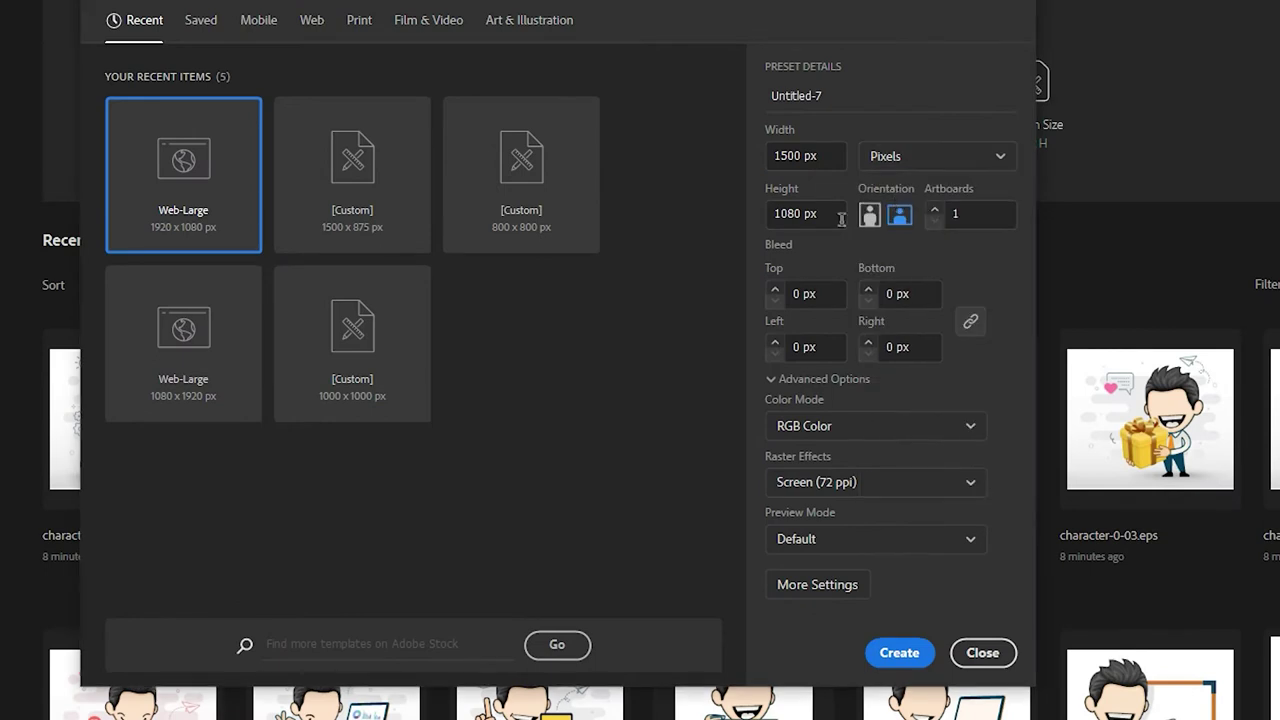
double_click(789, 216)
text(875)
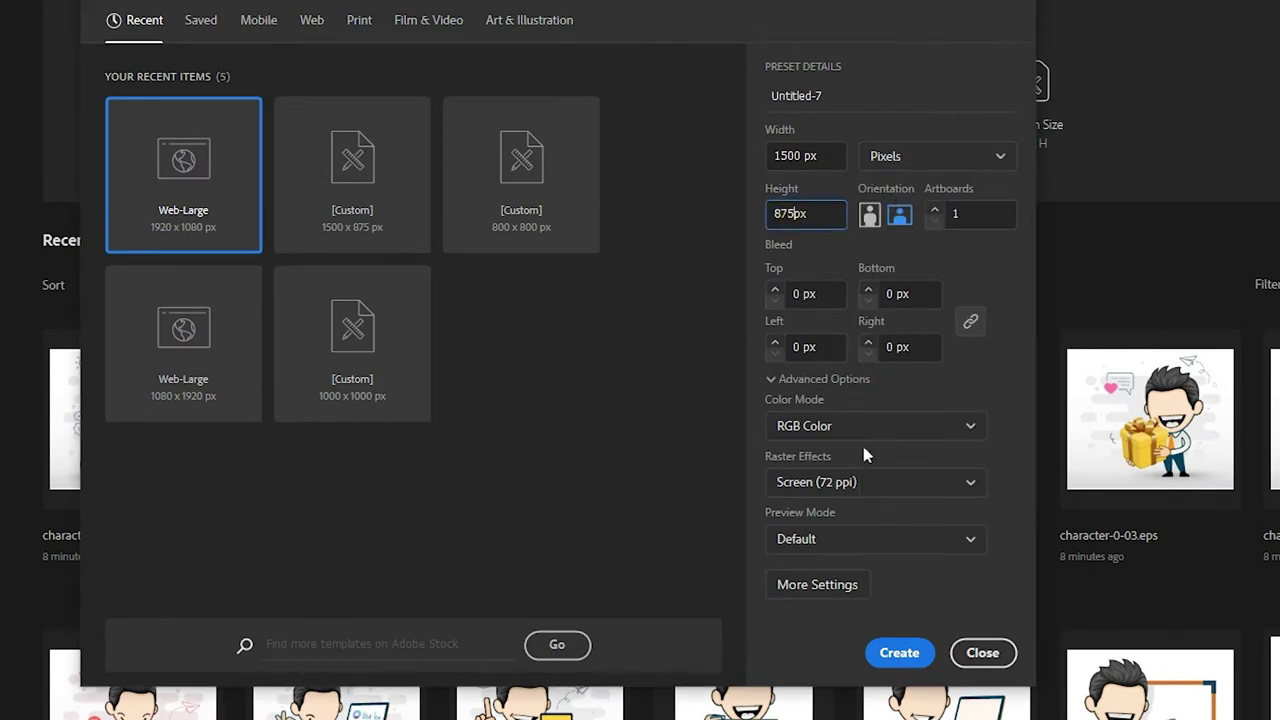
click(875, 430)
click(849, 459)
click(855, 482)
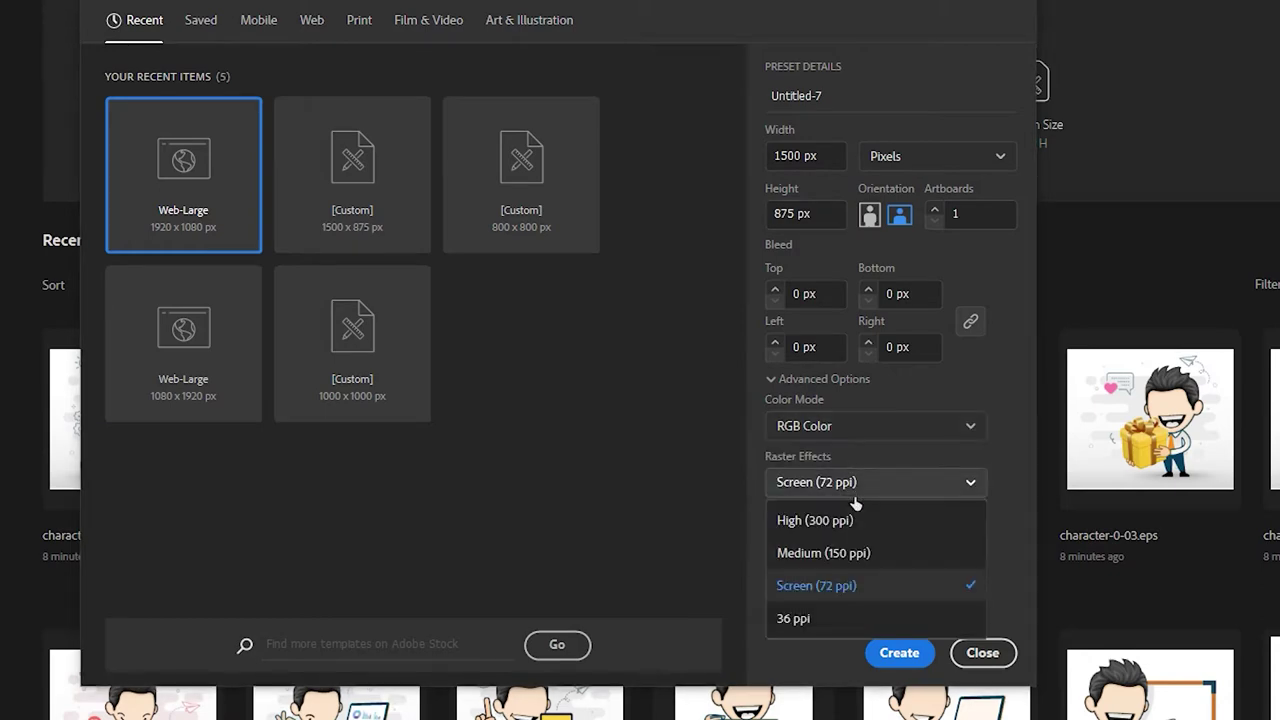
click(837, 583)
click(899, 652)
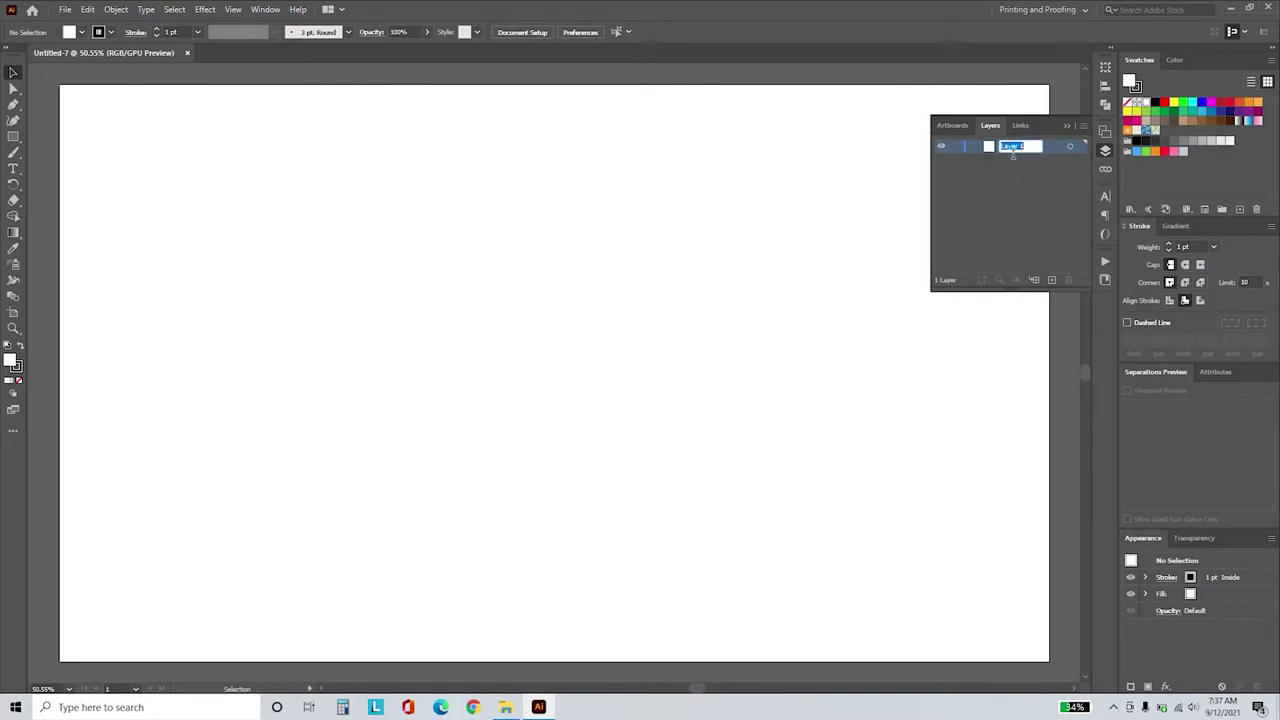
Rename Layer 1 to 'background', then add Layer 2 above it renamed 'map'.
text(H)
key(Return)
click(1052, 282)
double_click(1013, 150)
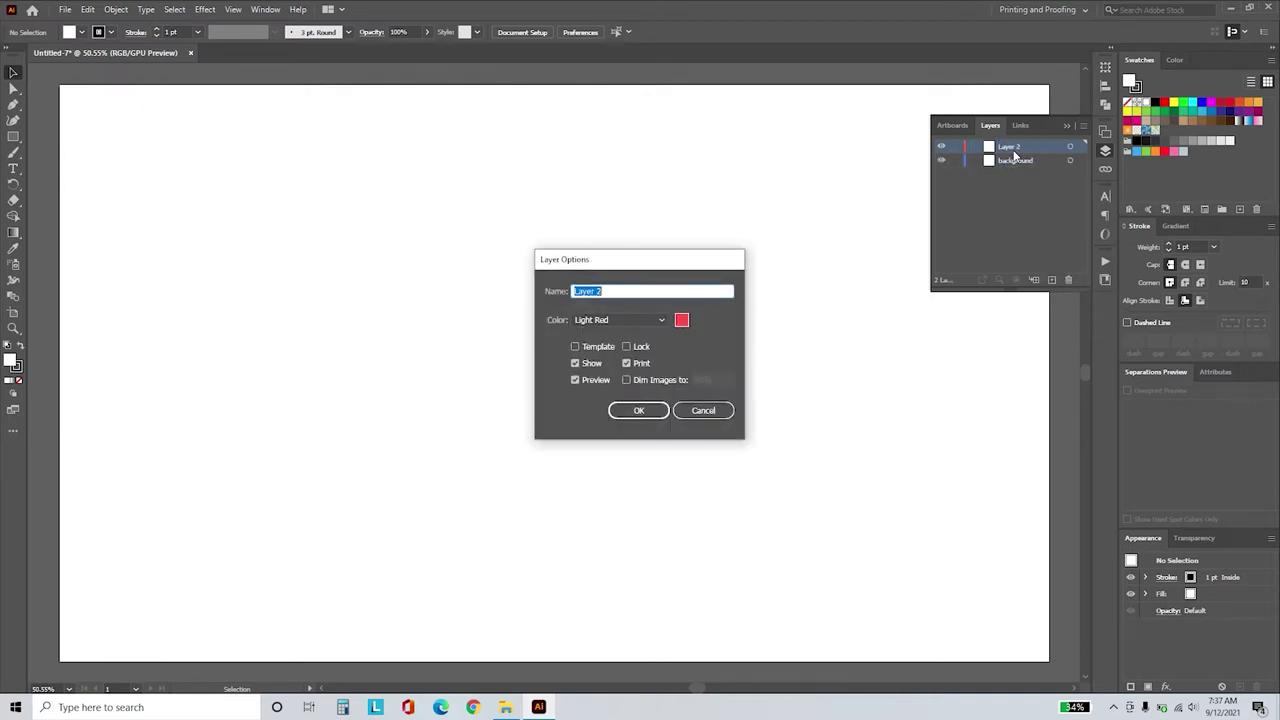
text(map)
click(639, 411)
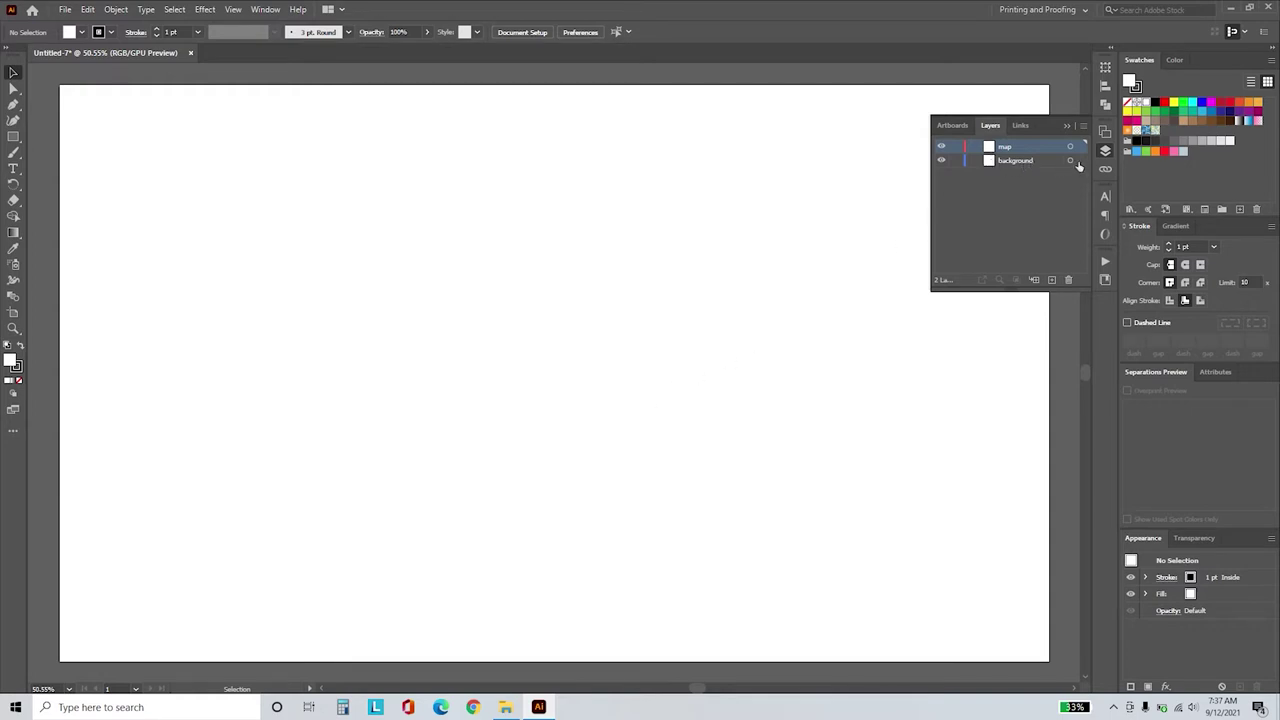
Draw an exact 1500 × 875 px rectangle on the background layer.
click(1022, 165)
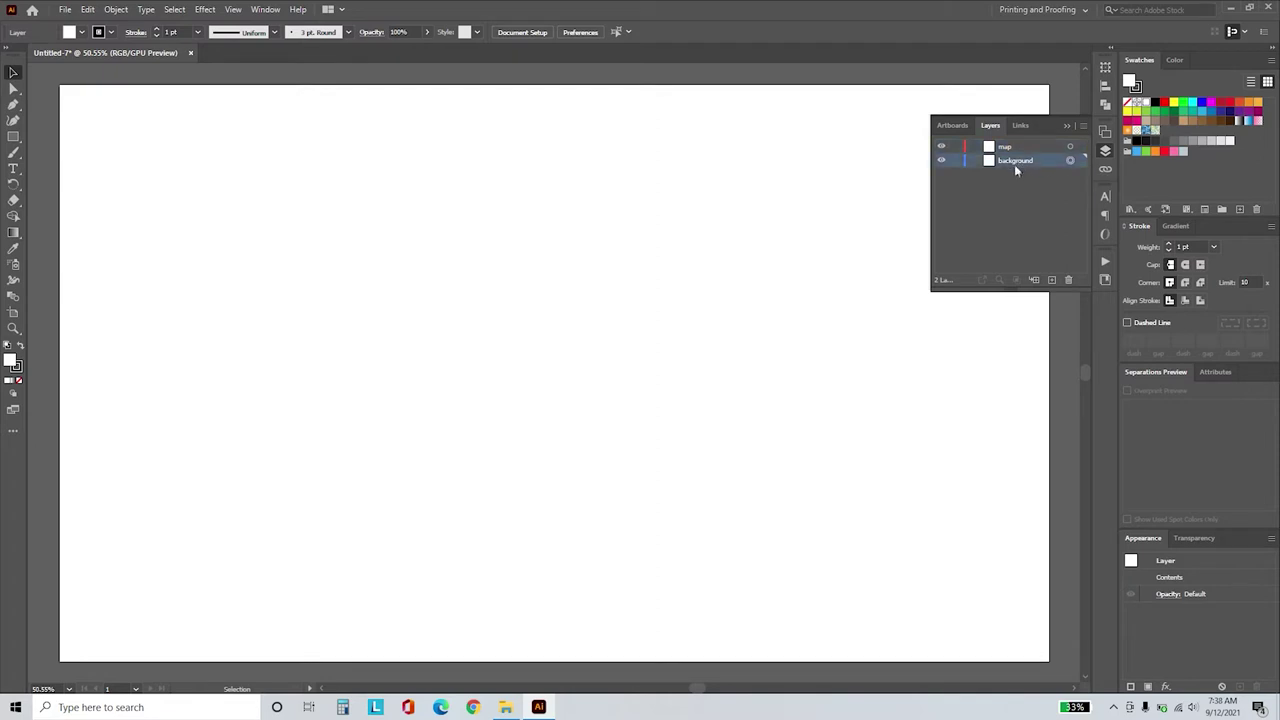
click(13, 138)
click(197, 144)
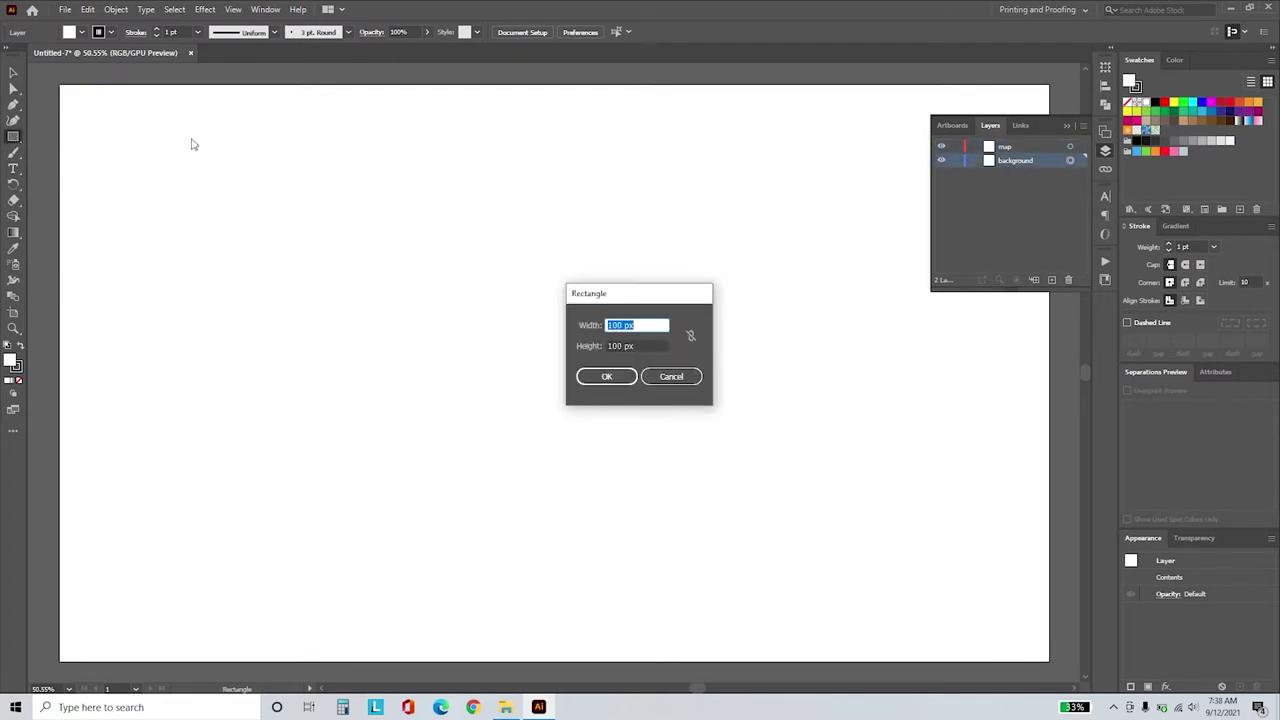
text(15)
key(Tab)
text(8)
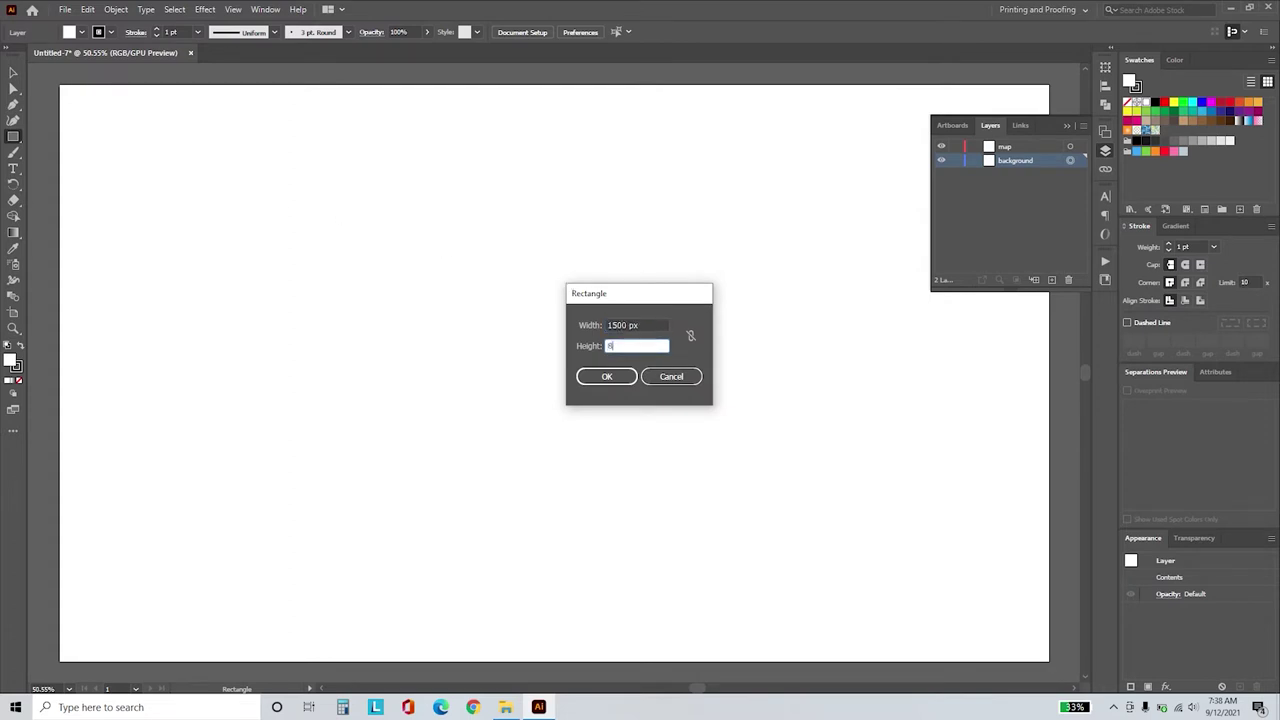
click(612, 376)
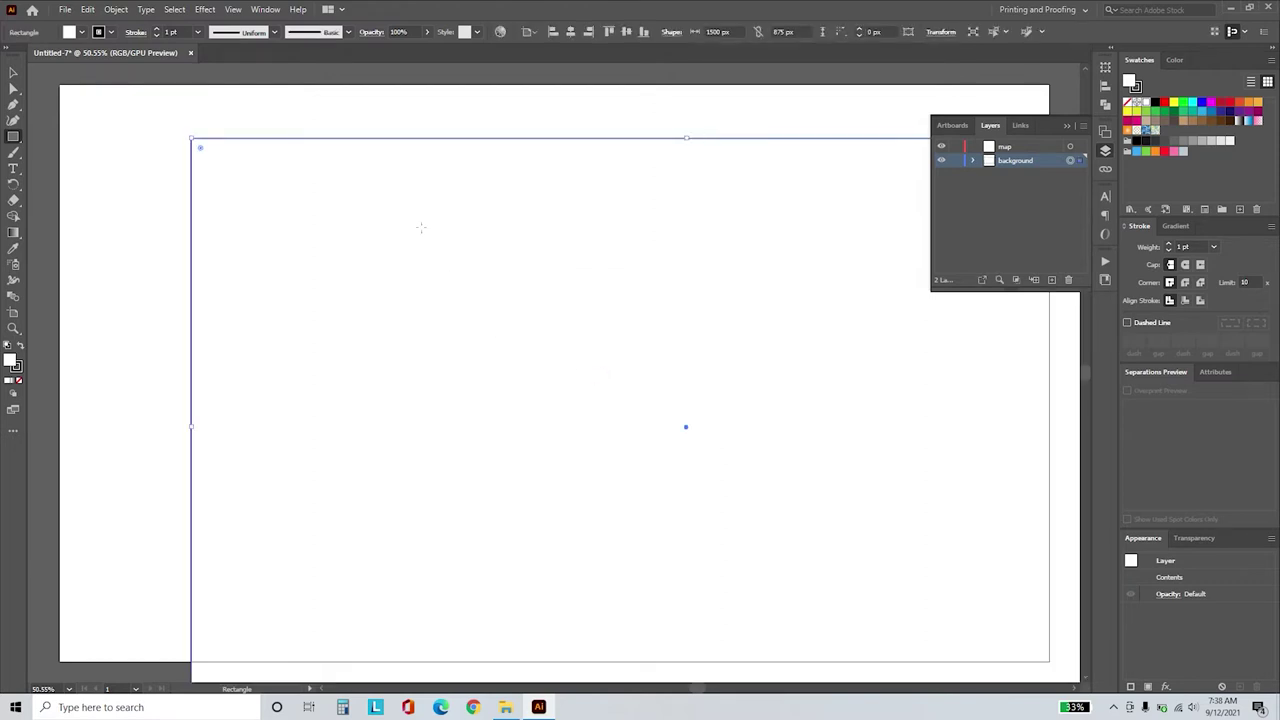
Centre the rectangle on the artboard, remove its stroke, fill it light grey, and lock the layer.
click(577, 32)
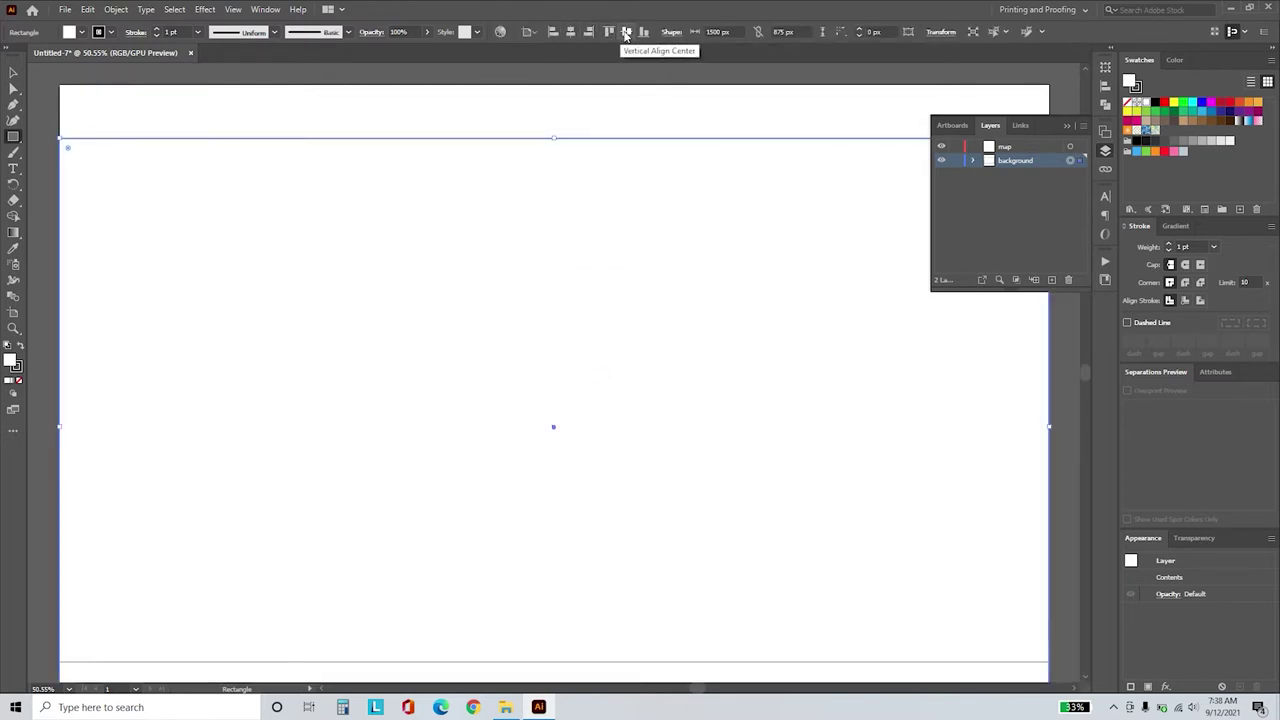
click(626, 32)
click(16, 367)
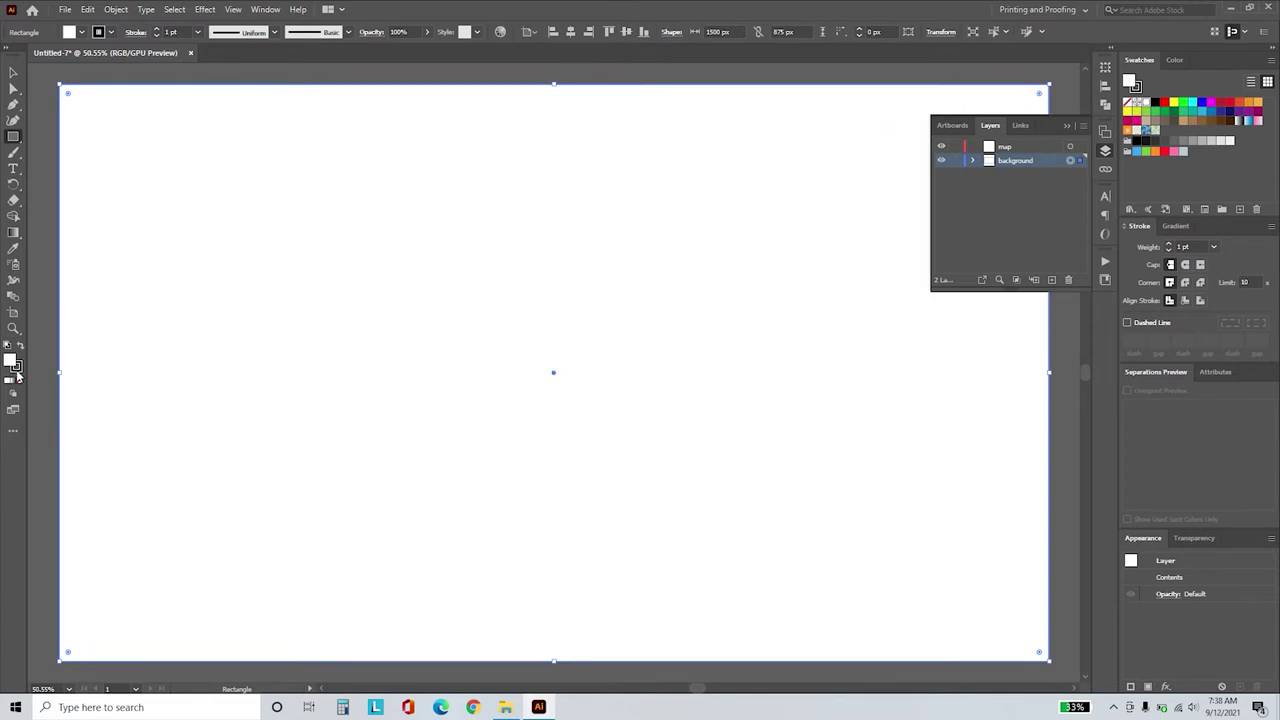
click(18, 381)
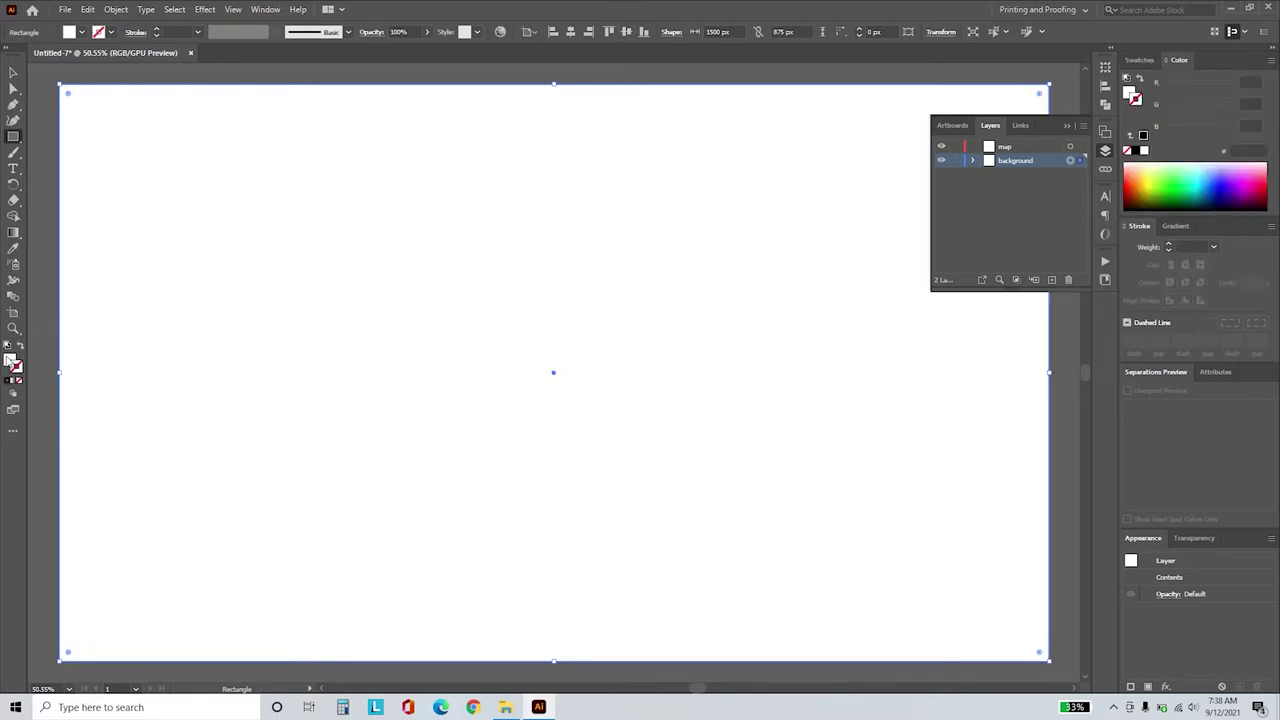
click(13, 72)
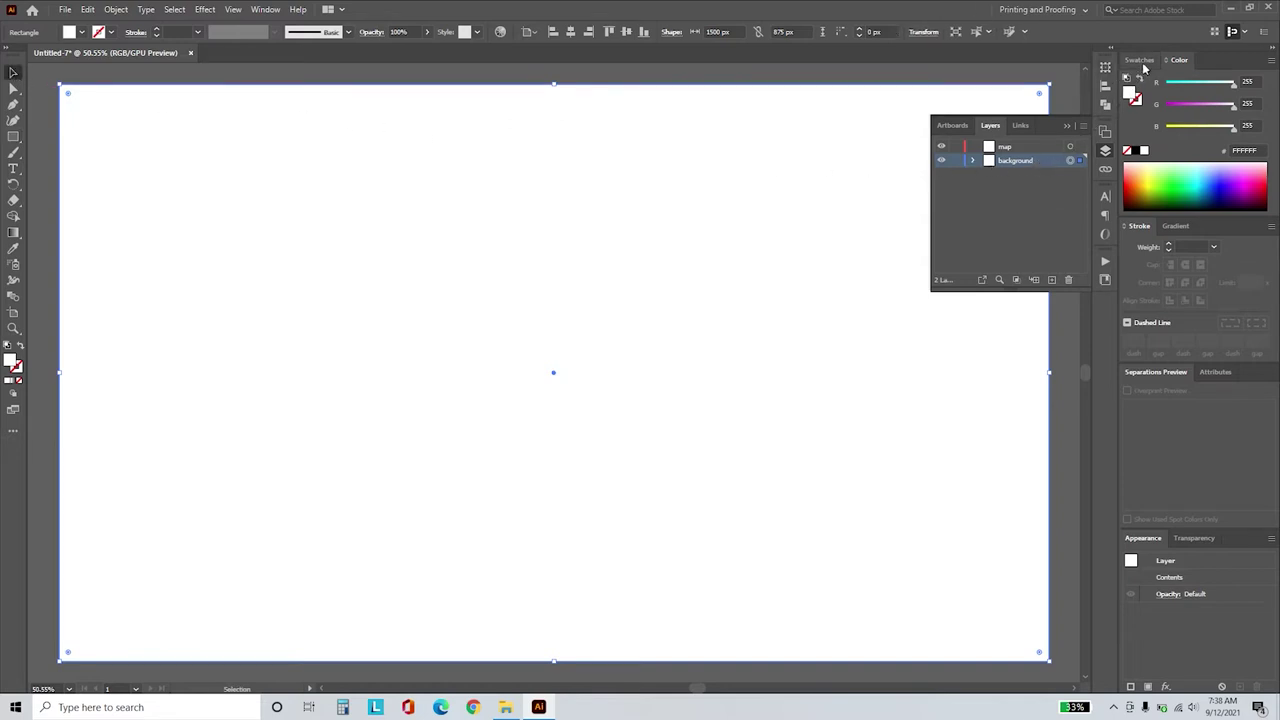
click(1139, 60)
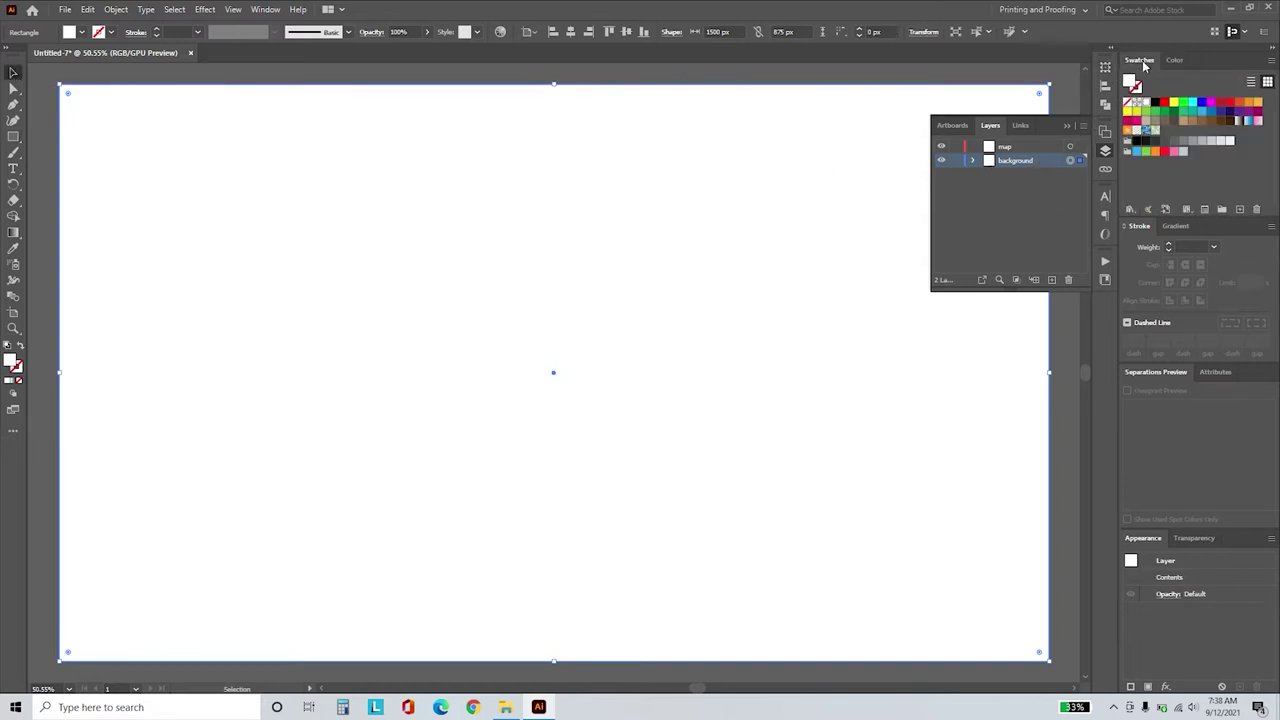
click(1233, 145)
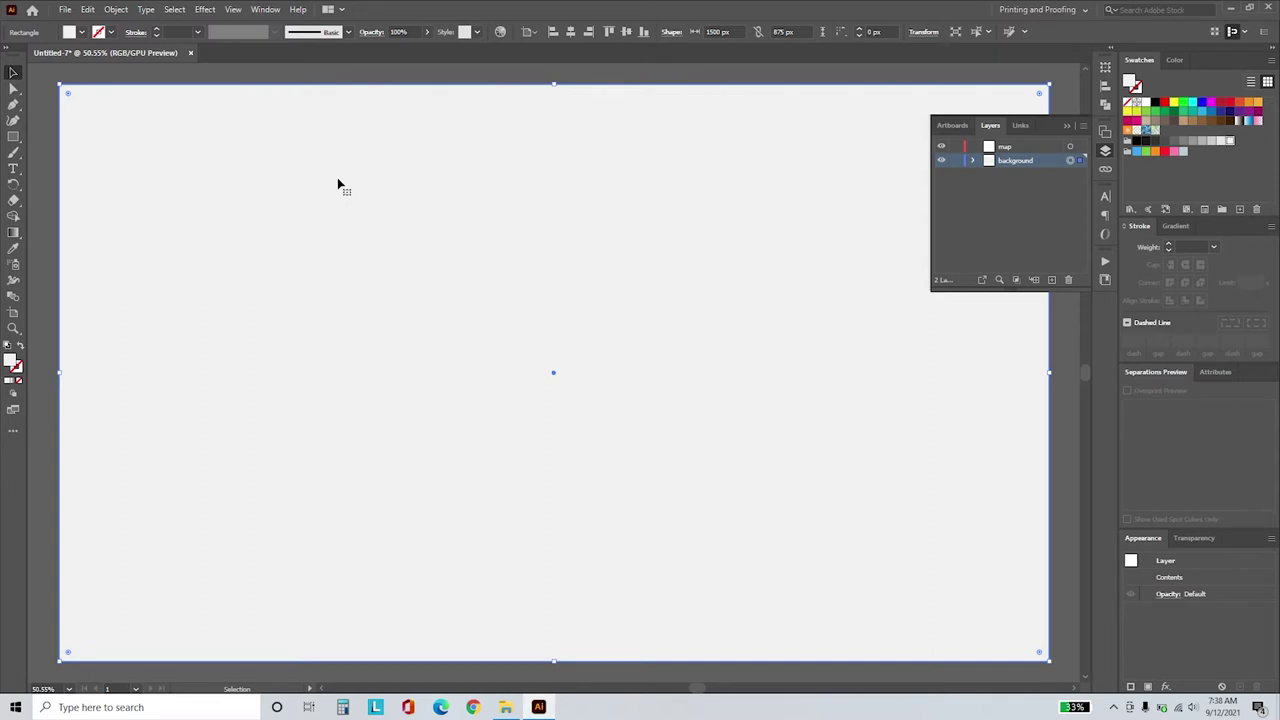
click(957, 161)
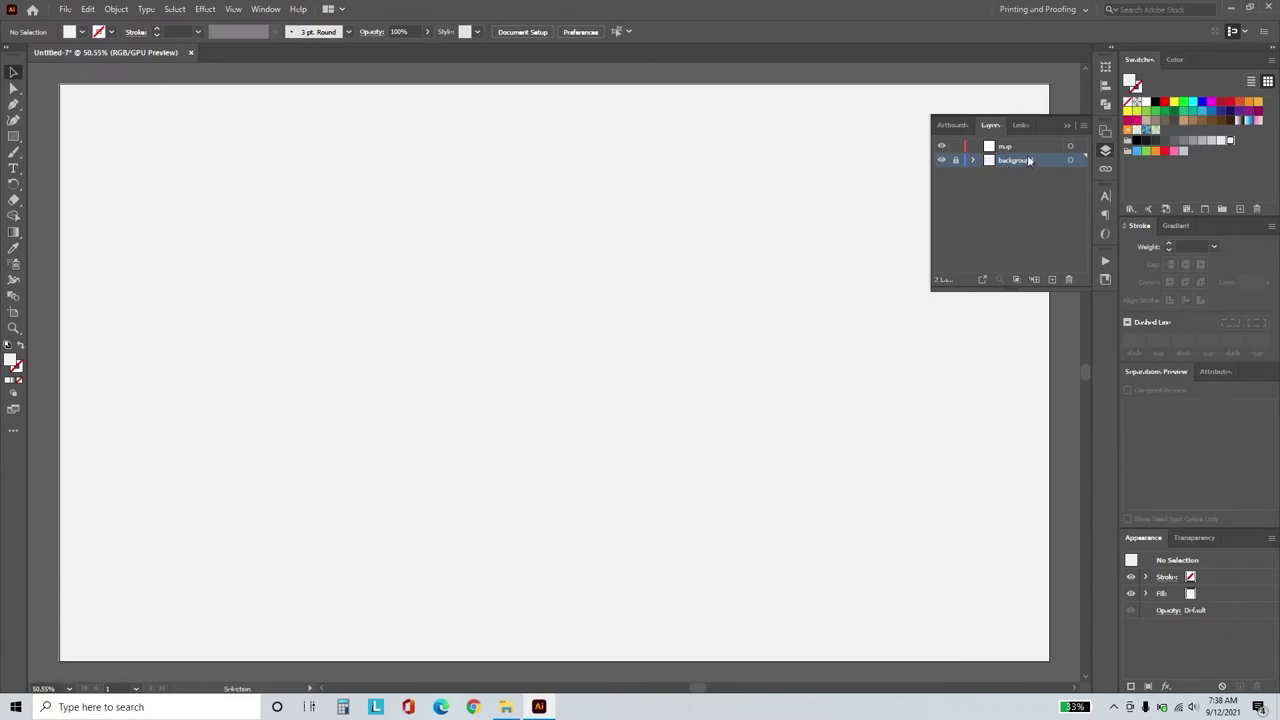
Place the World-map-bw image onto the artboard on the map layer.
click(1033, 148)
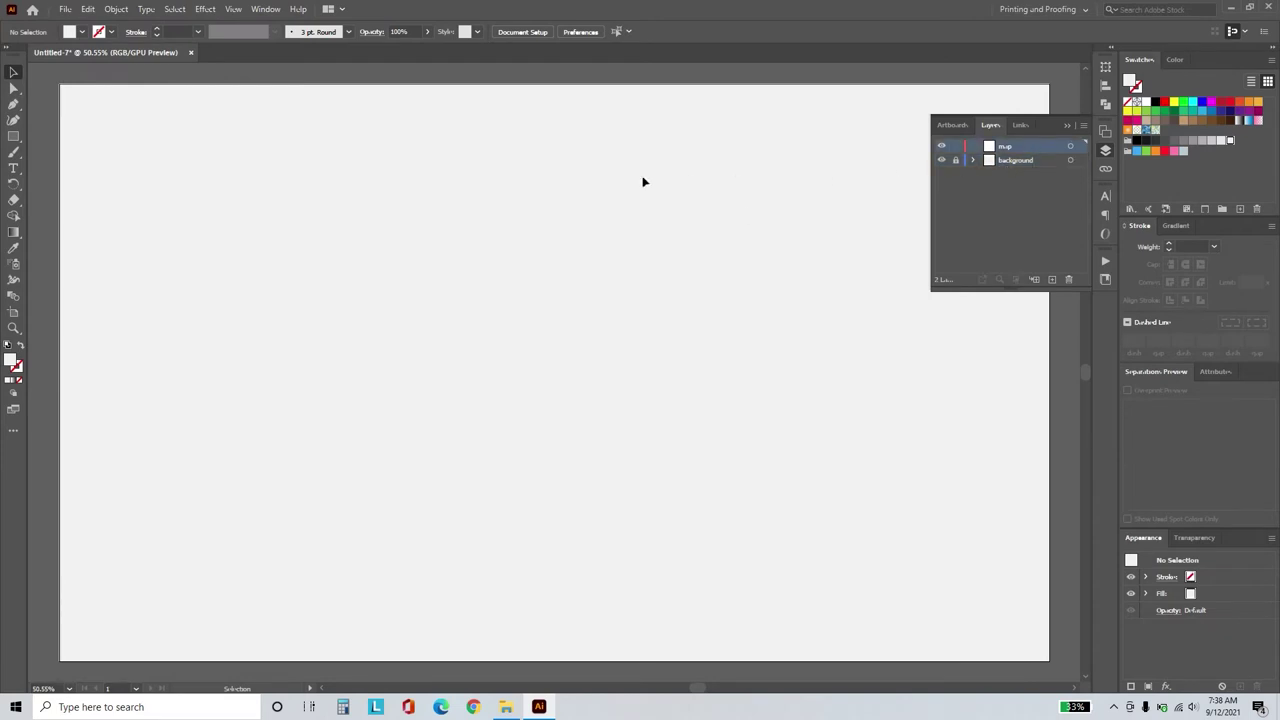
click(70, 12)
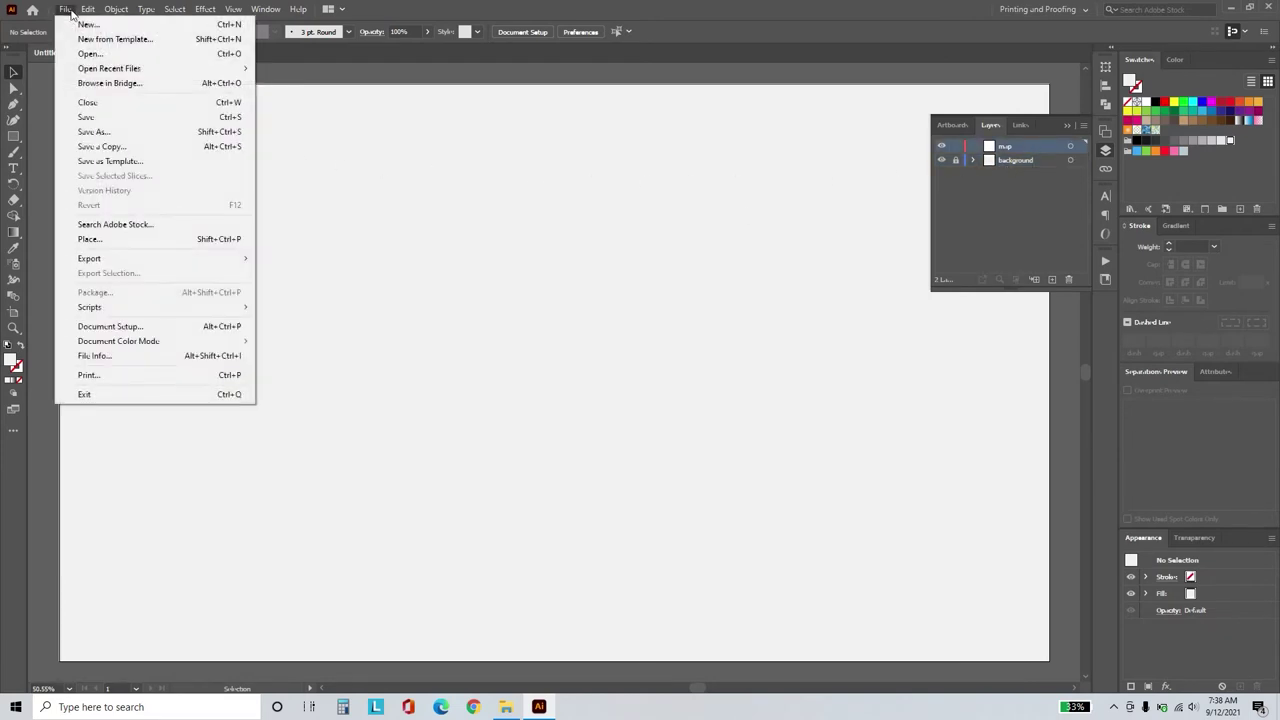
click(111, 241)
click(210, 181)
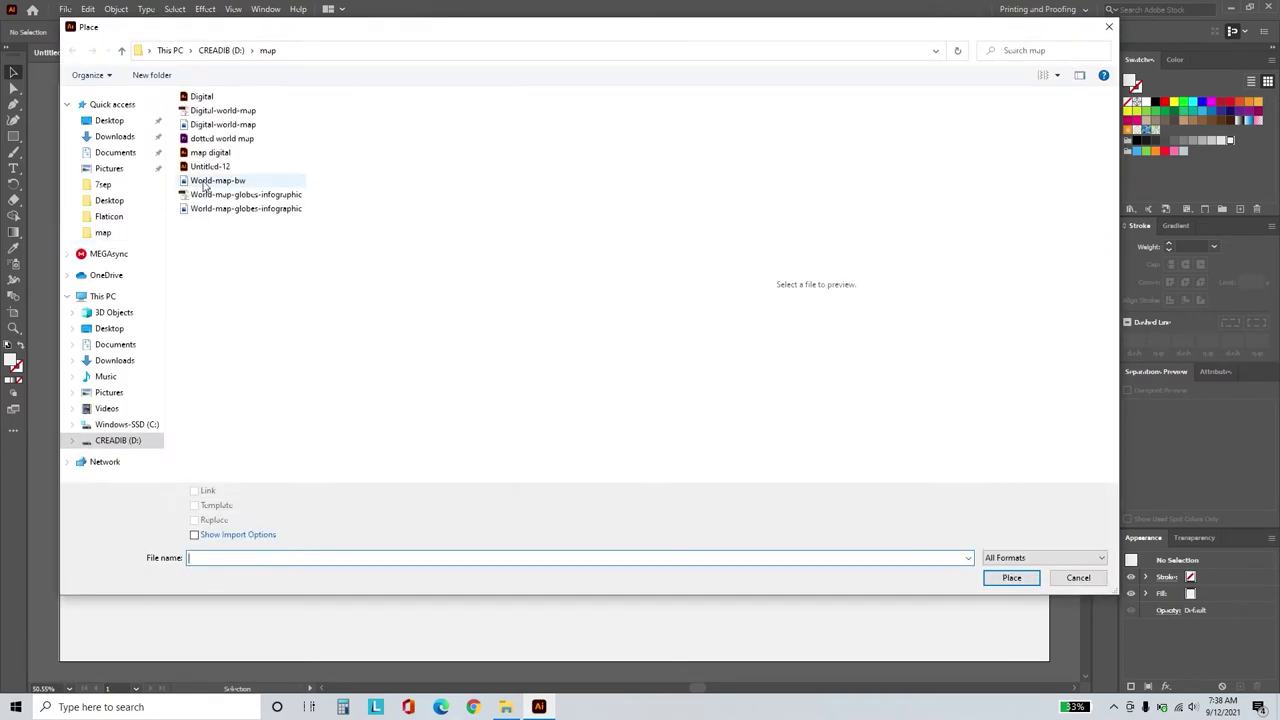
click(1014, 579)
click(80, 97)
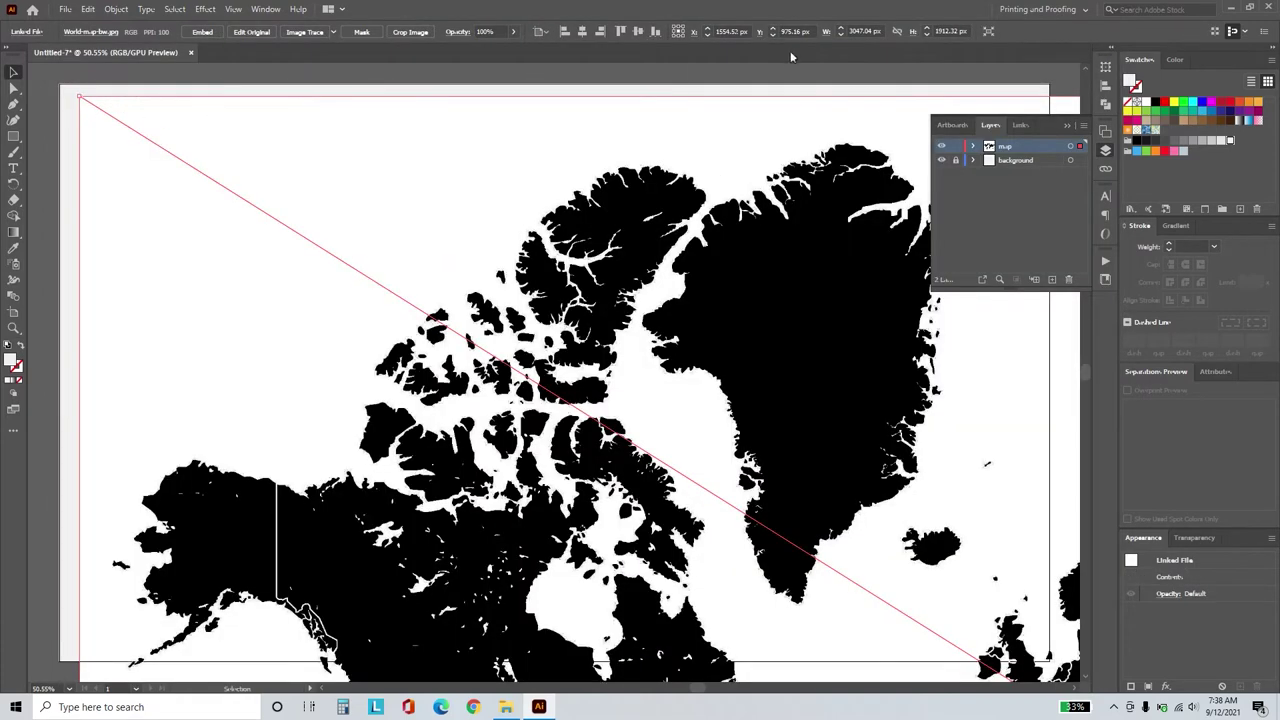
Resize the map to 1400 × 650 px, move it near the artboard top, and embed it.
click(860, 31)
text(1400)
key(Tab)
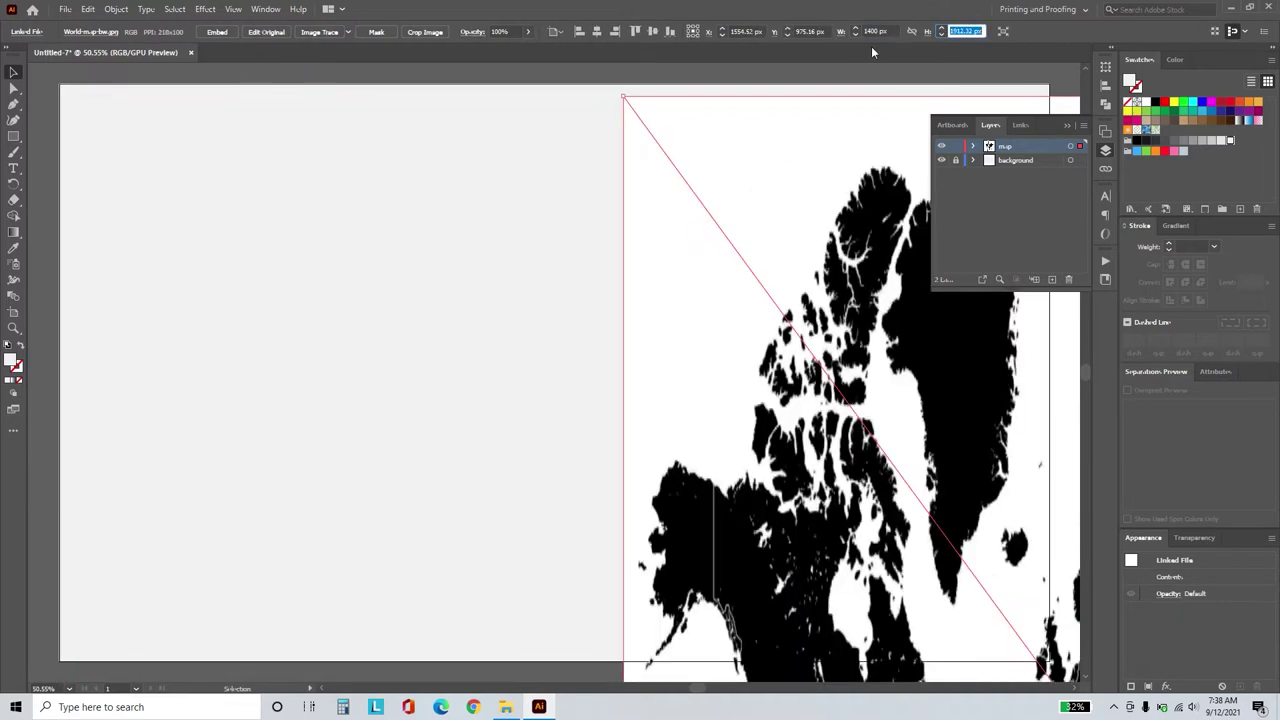
text(1)
key(Return)
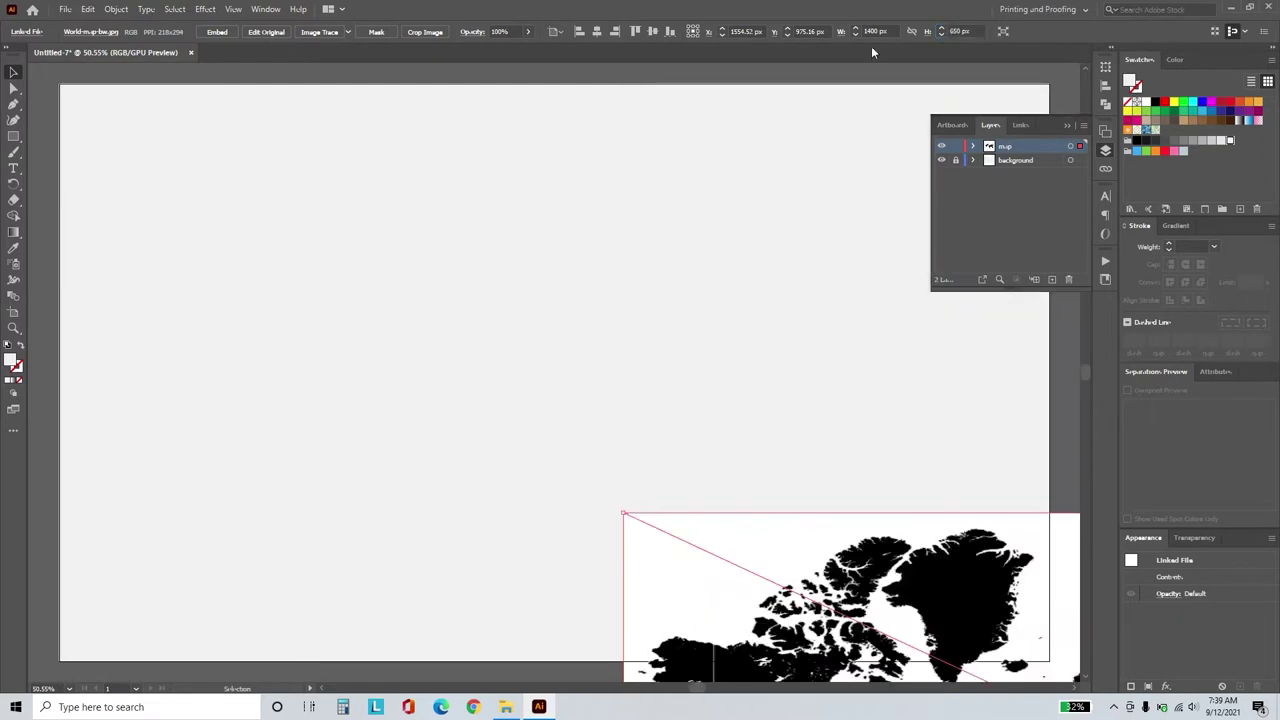
drag(897, 607, 397, 202)
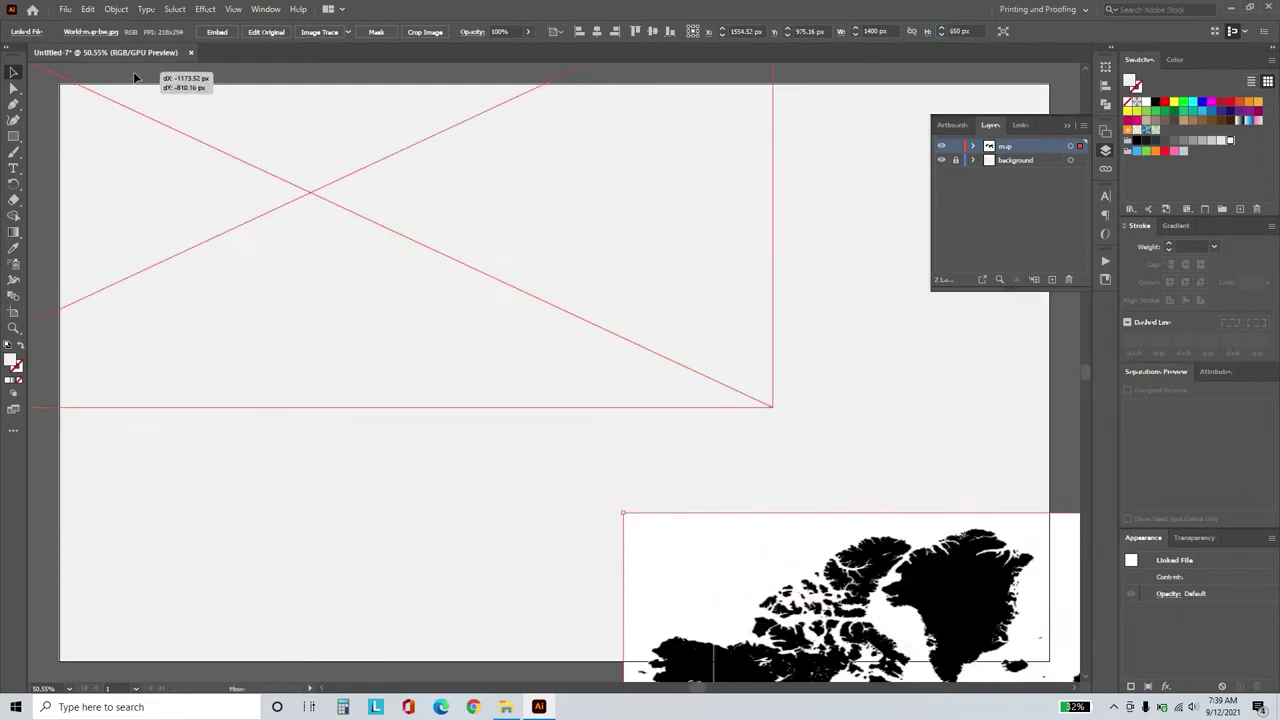
drag(397, 202, 381, 197)
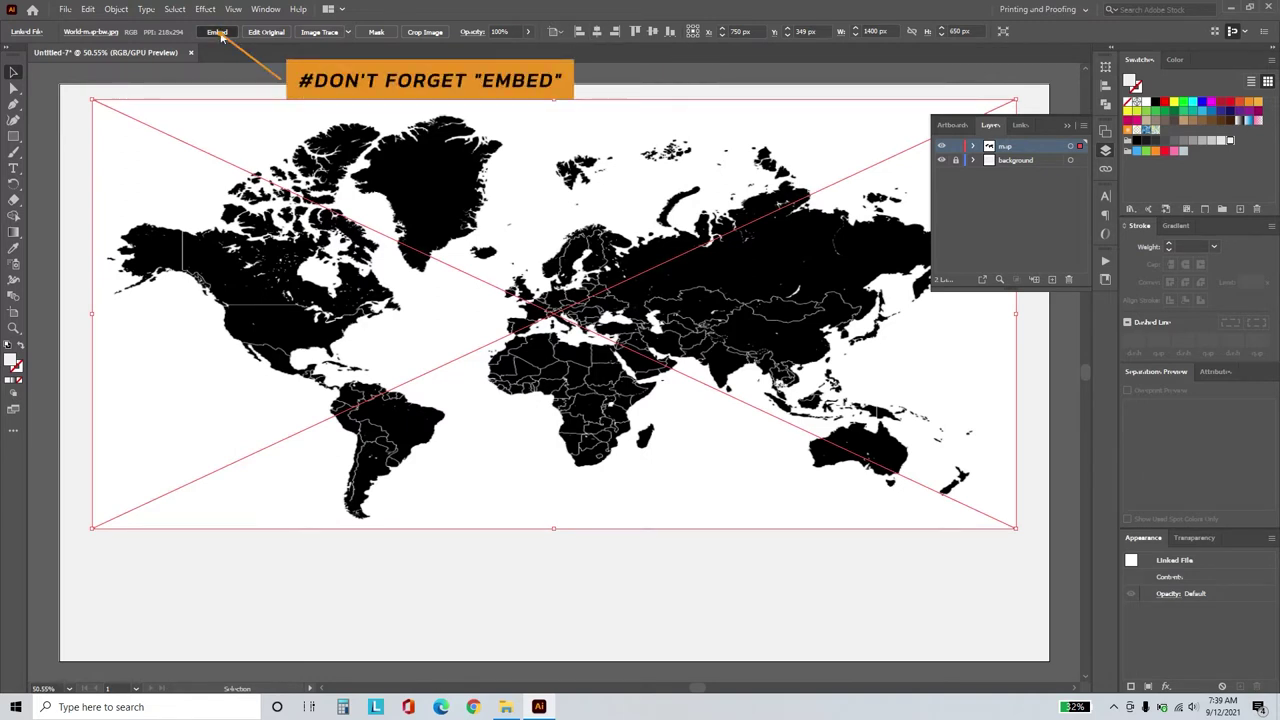
click(218, 32)
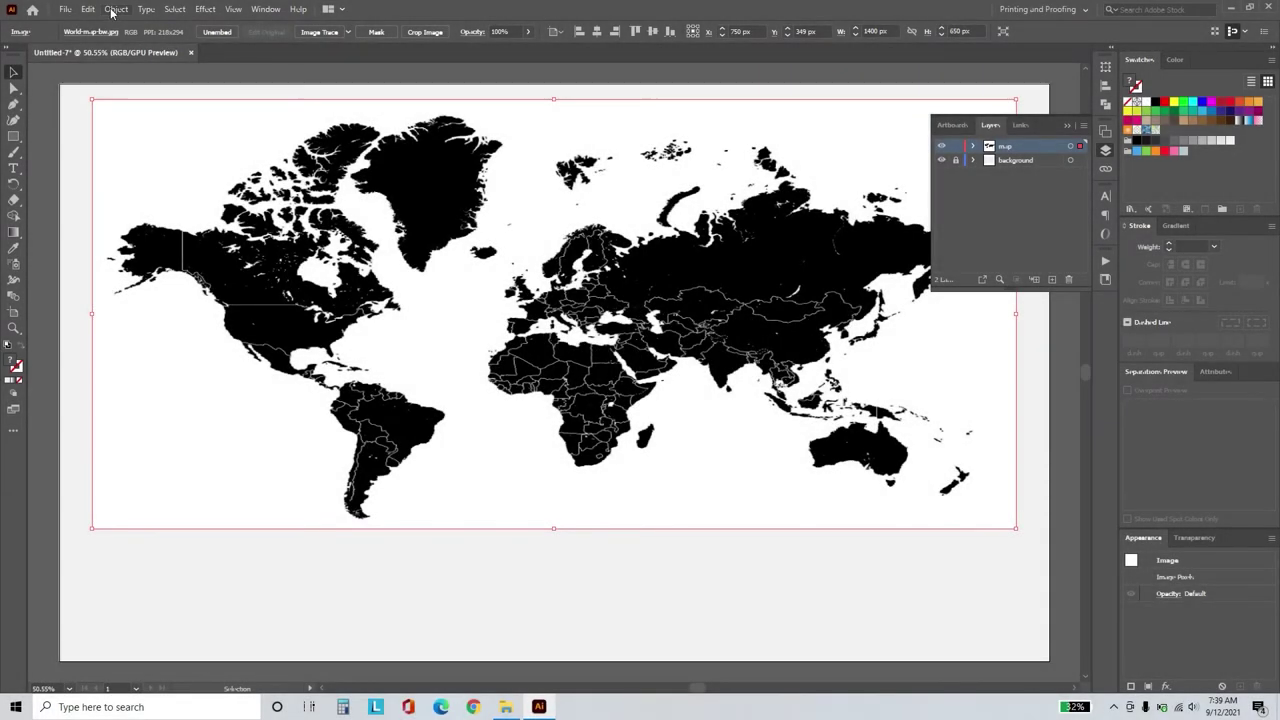
Make an object mosaic 145 tiles wide using Use Ratio, with Delete Raster unchecked.
click(115, 9)
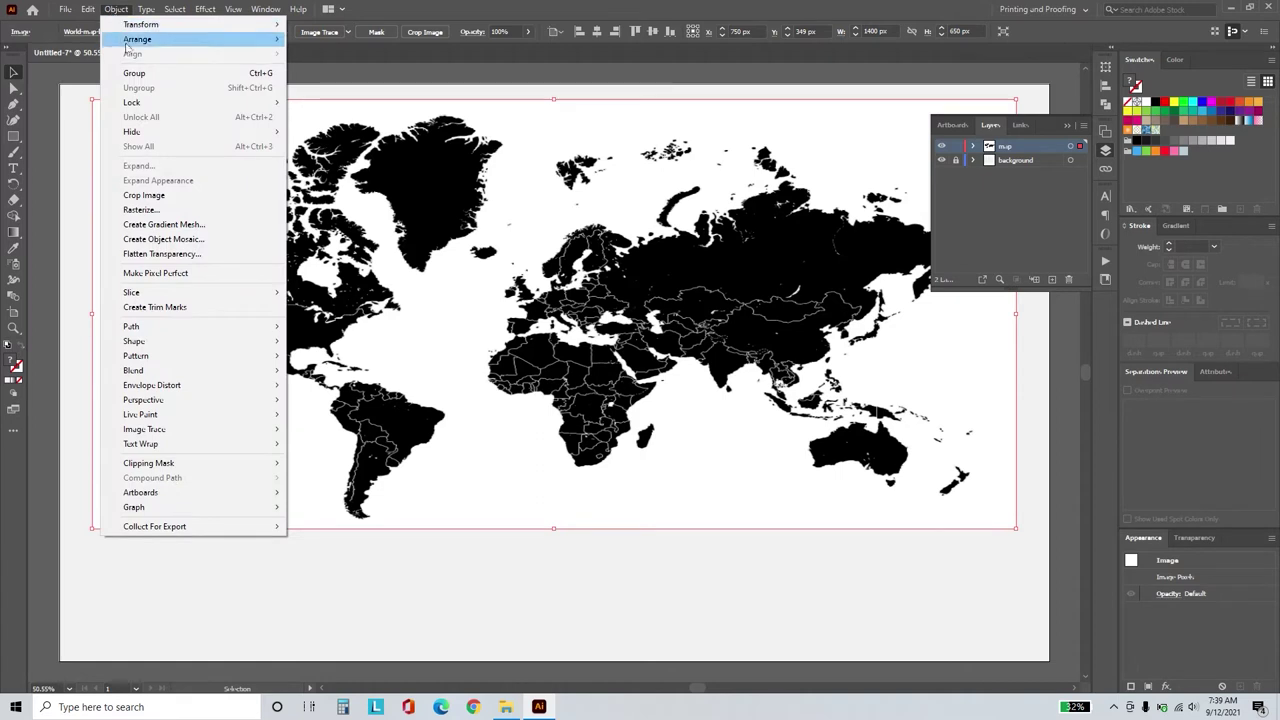
click(163, 239)
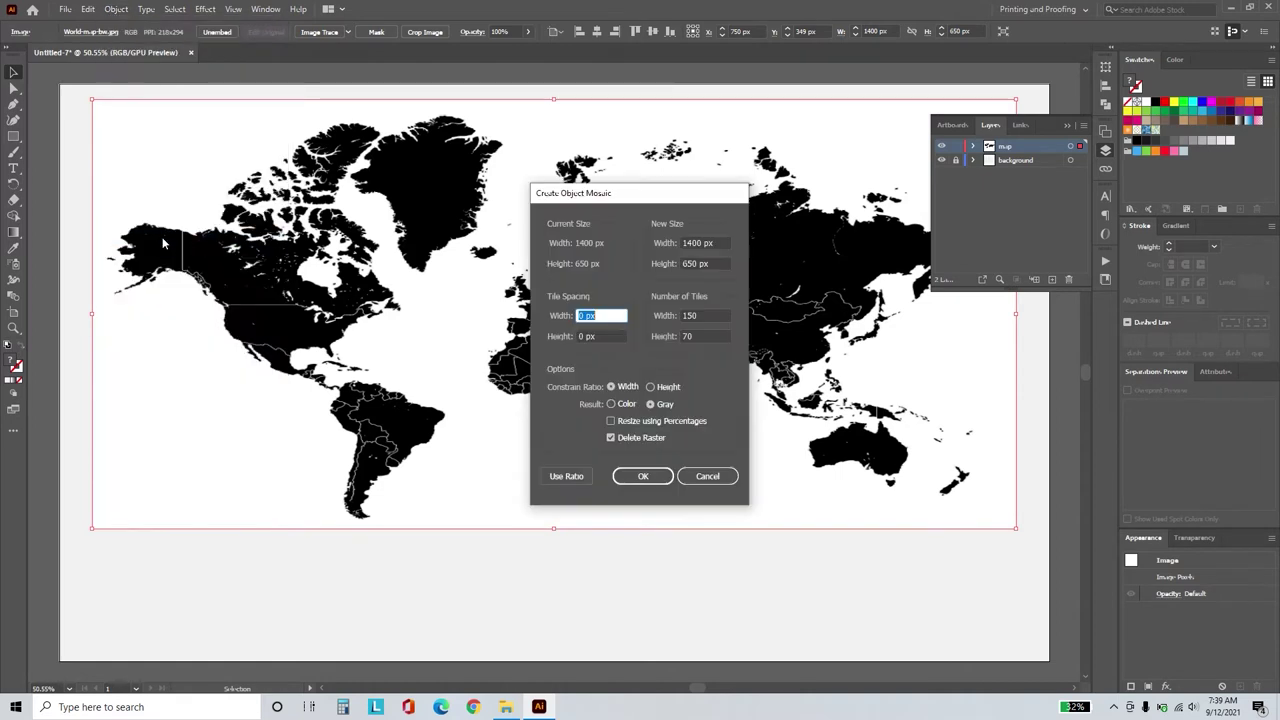
click(712, 320)
text(14)
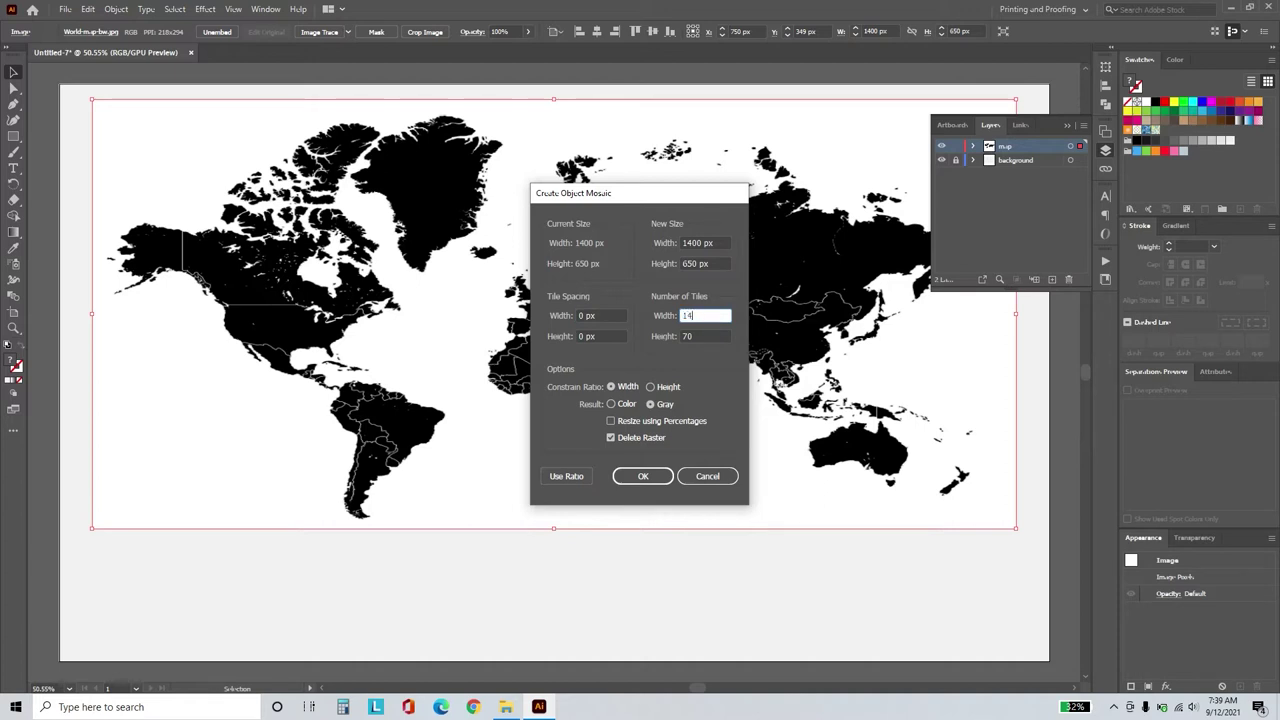
text(5)
click(564, 477)
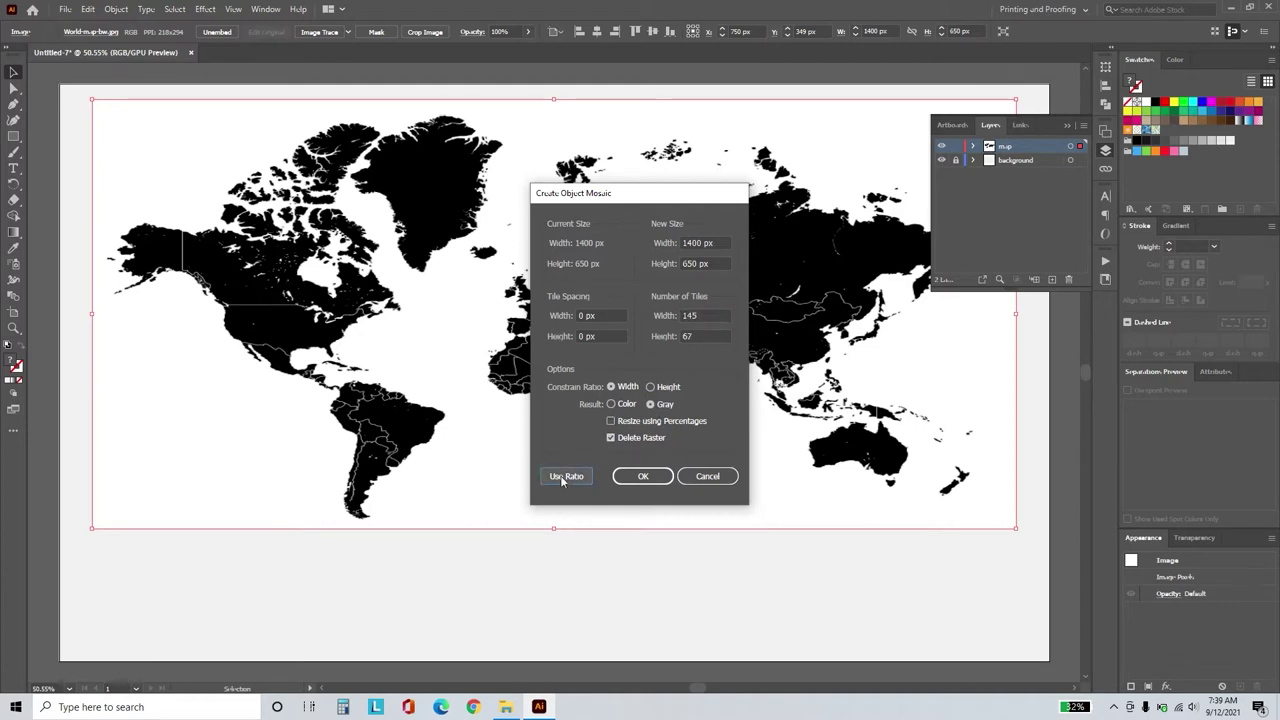
click(628, 440)
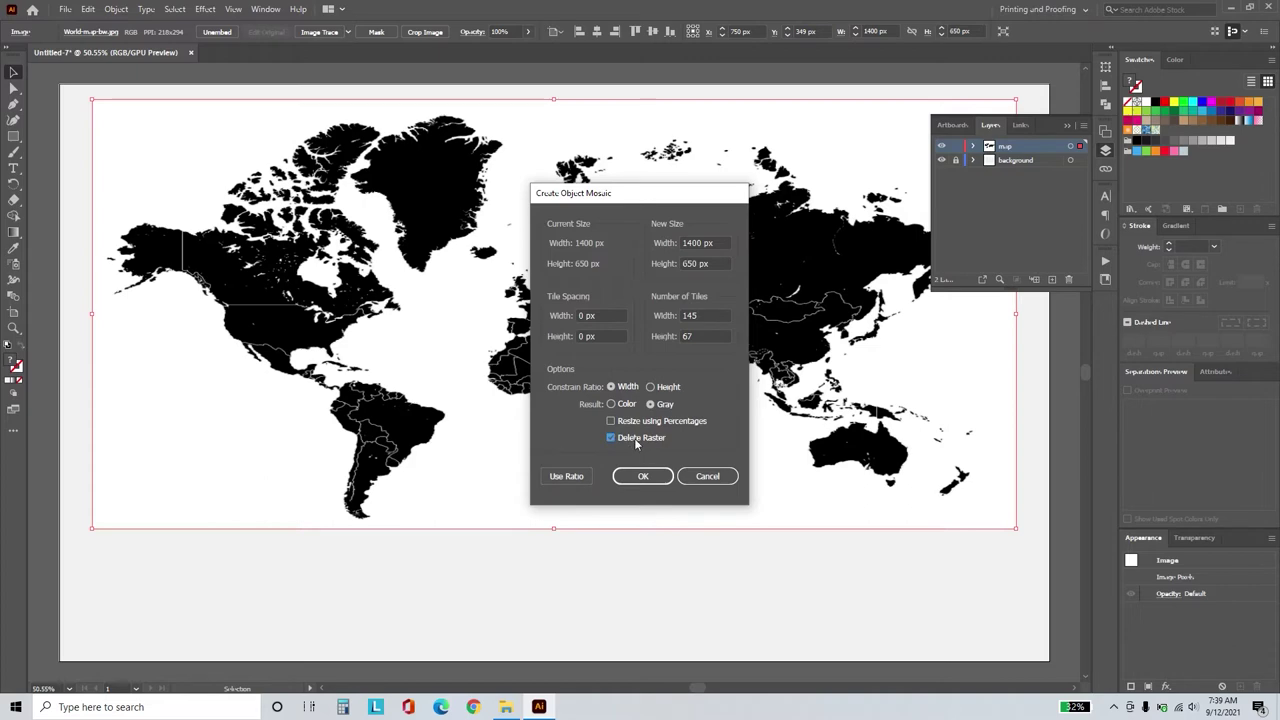
click(647, 478)
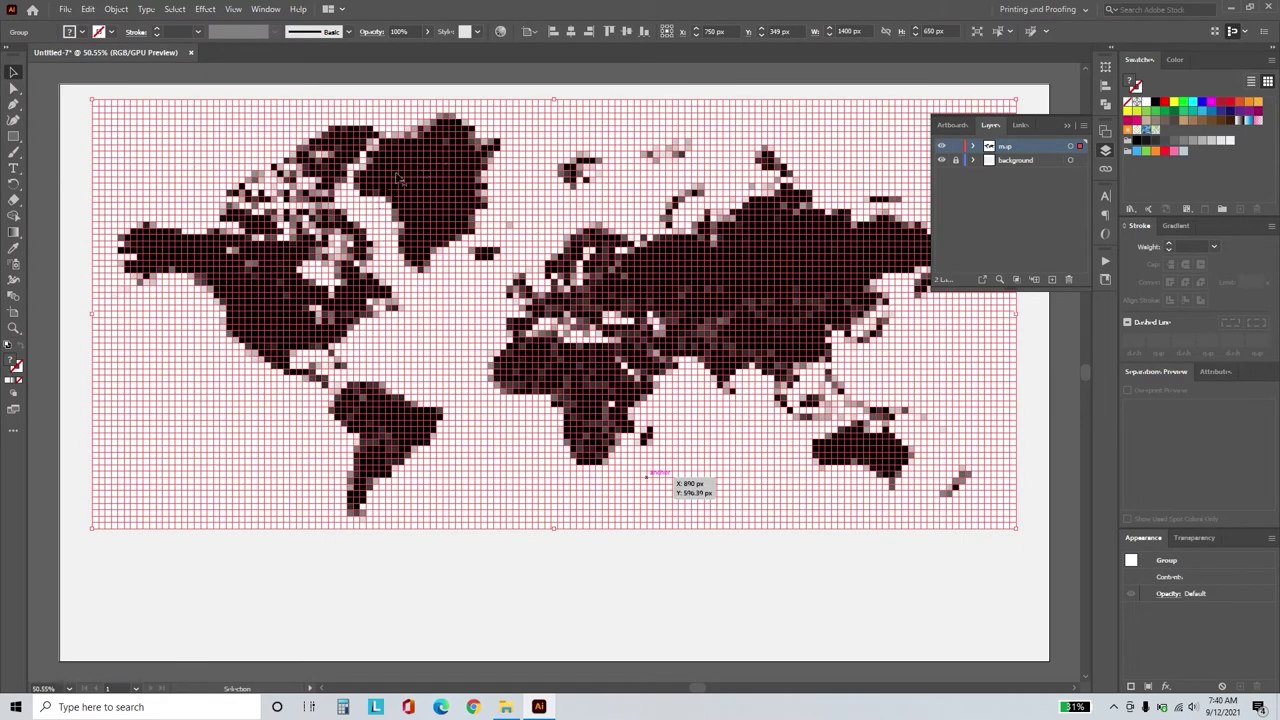
Ungroup the map mosaic into separate tiles.
click(1106, 152)
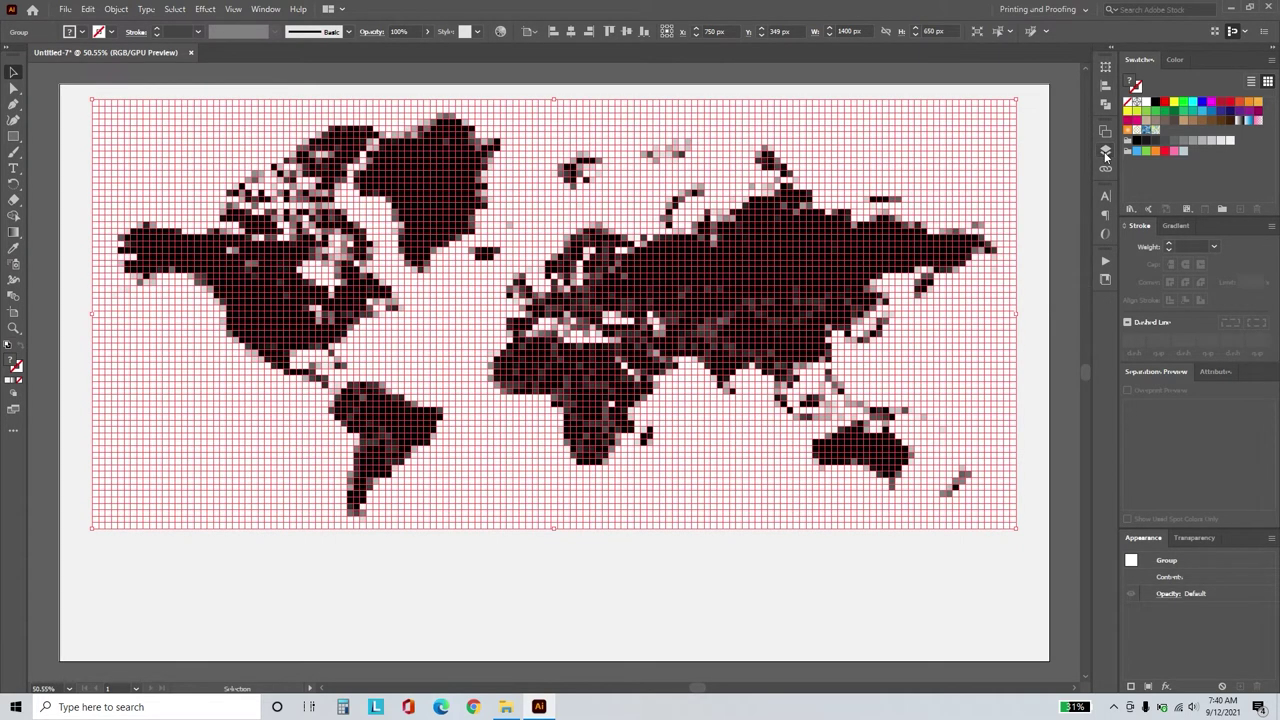
right_click(602, 114)
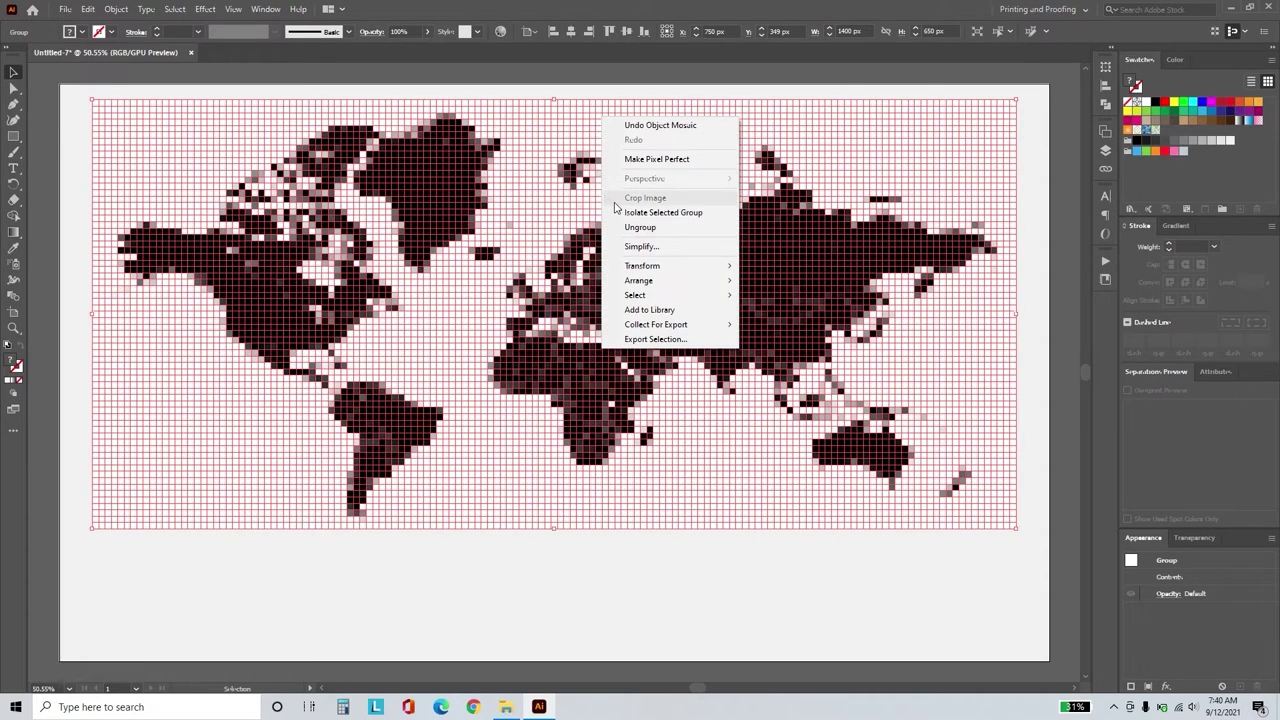
click(638, 227)
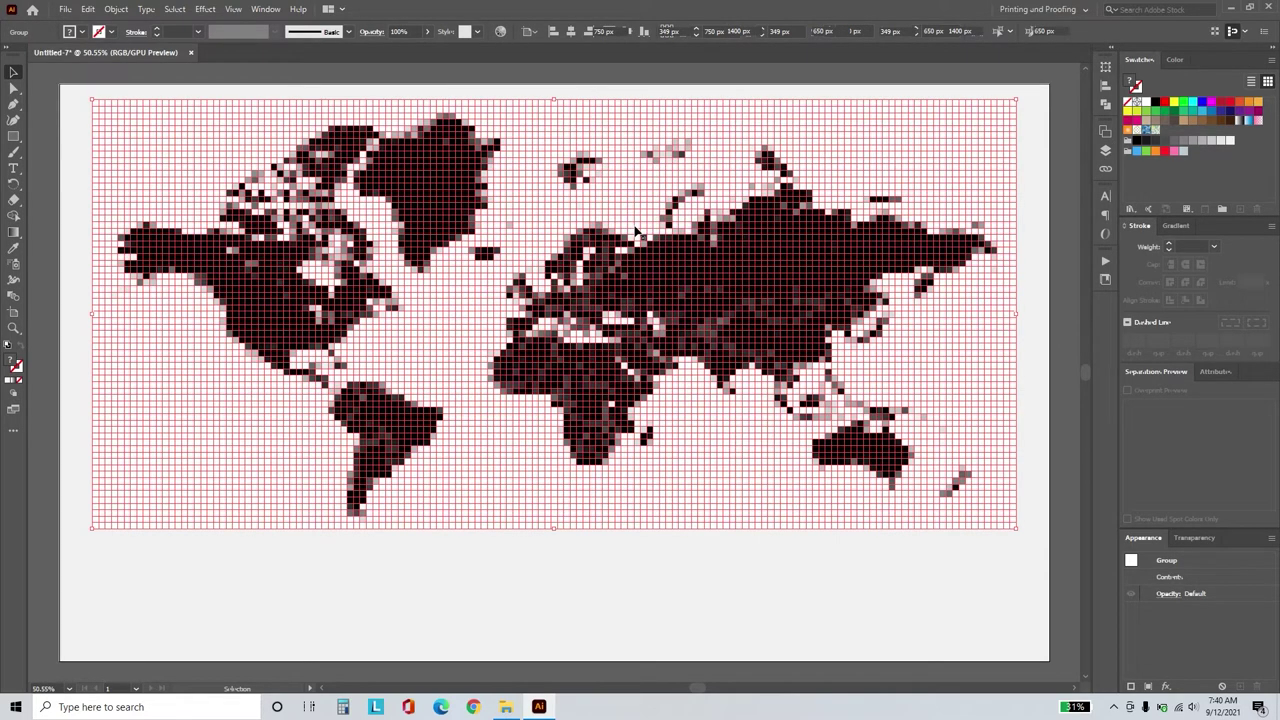
Select all white tiles via Select > Same > Fill Color and clear them.
click(603, 93)
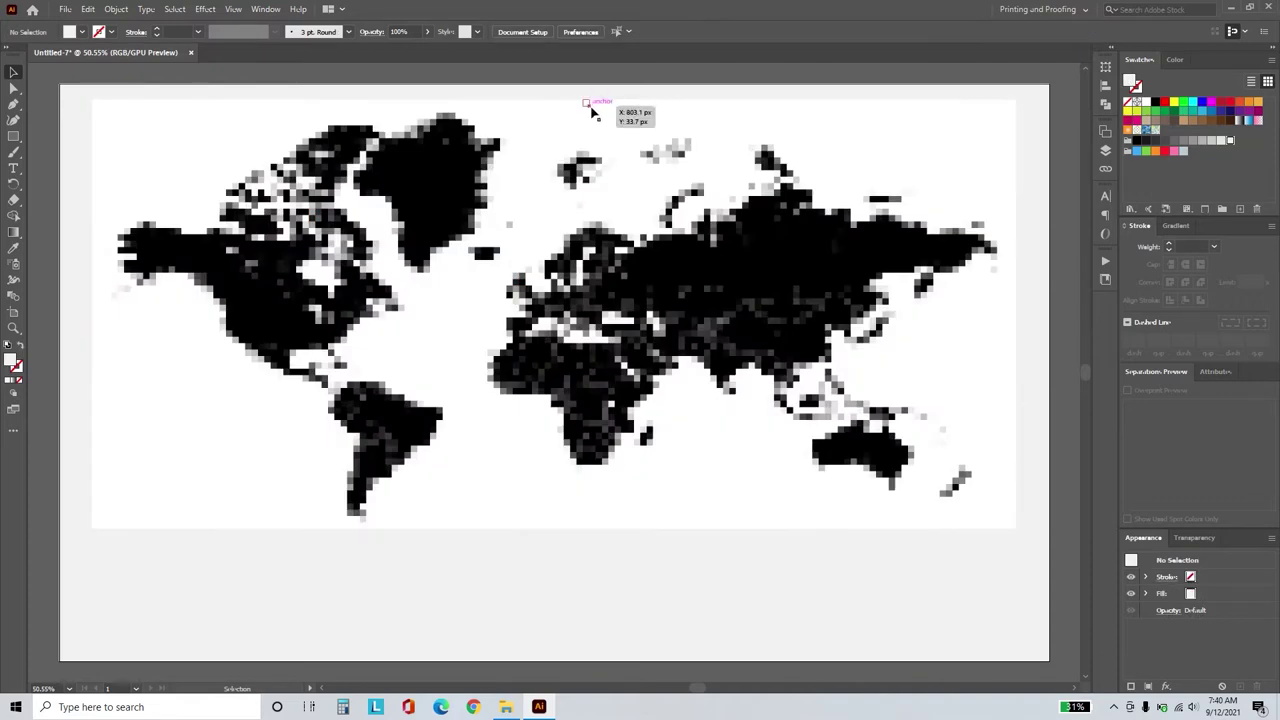
click(591, 111)
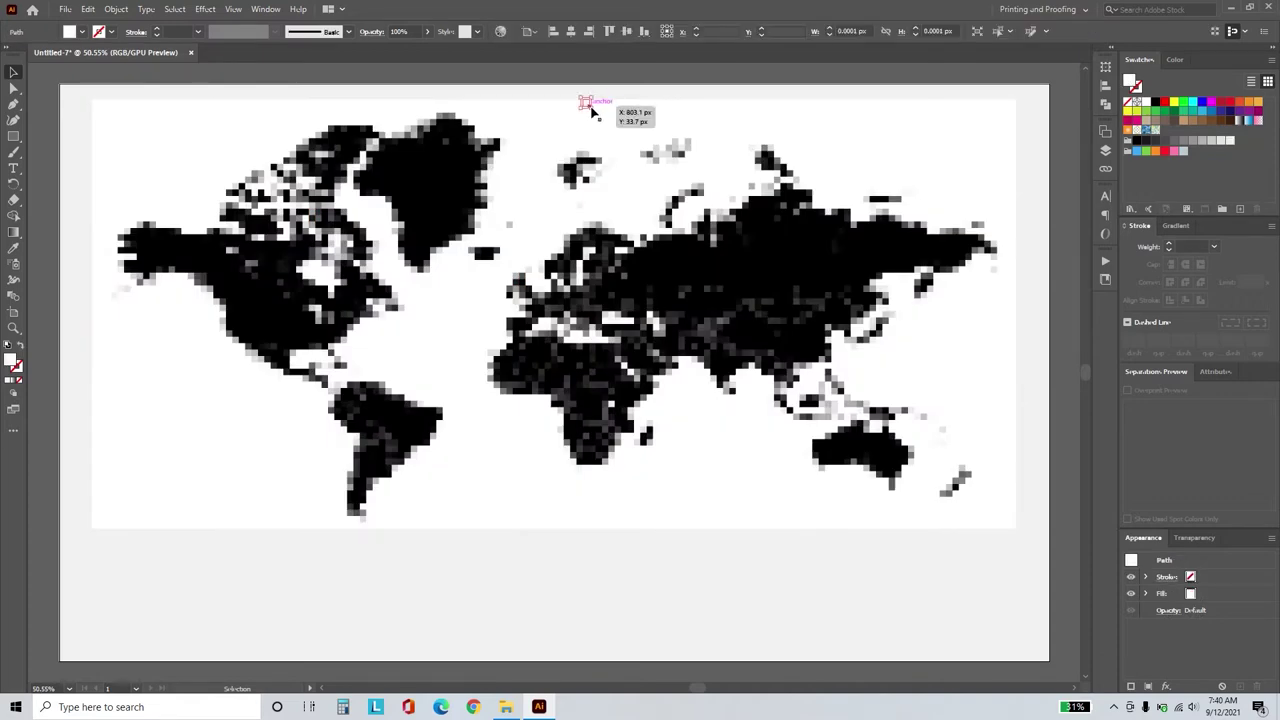
click(180, 10)
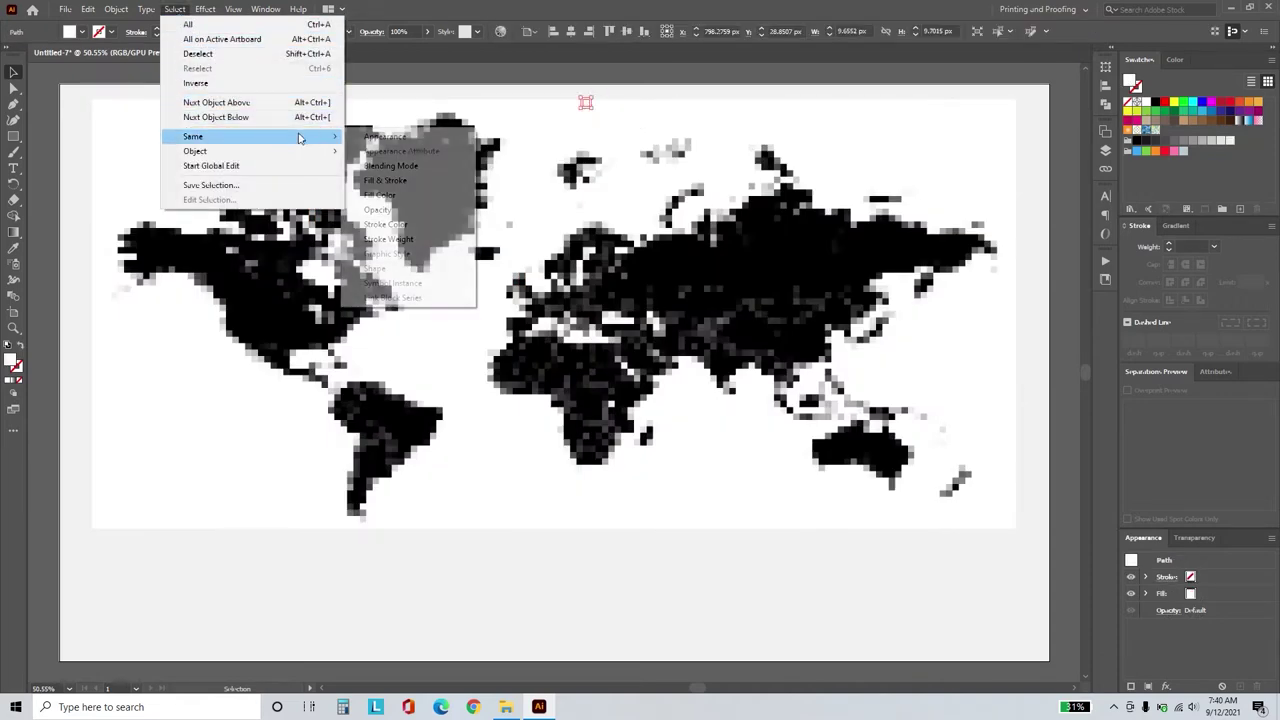
click(412, 195)
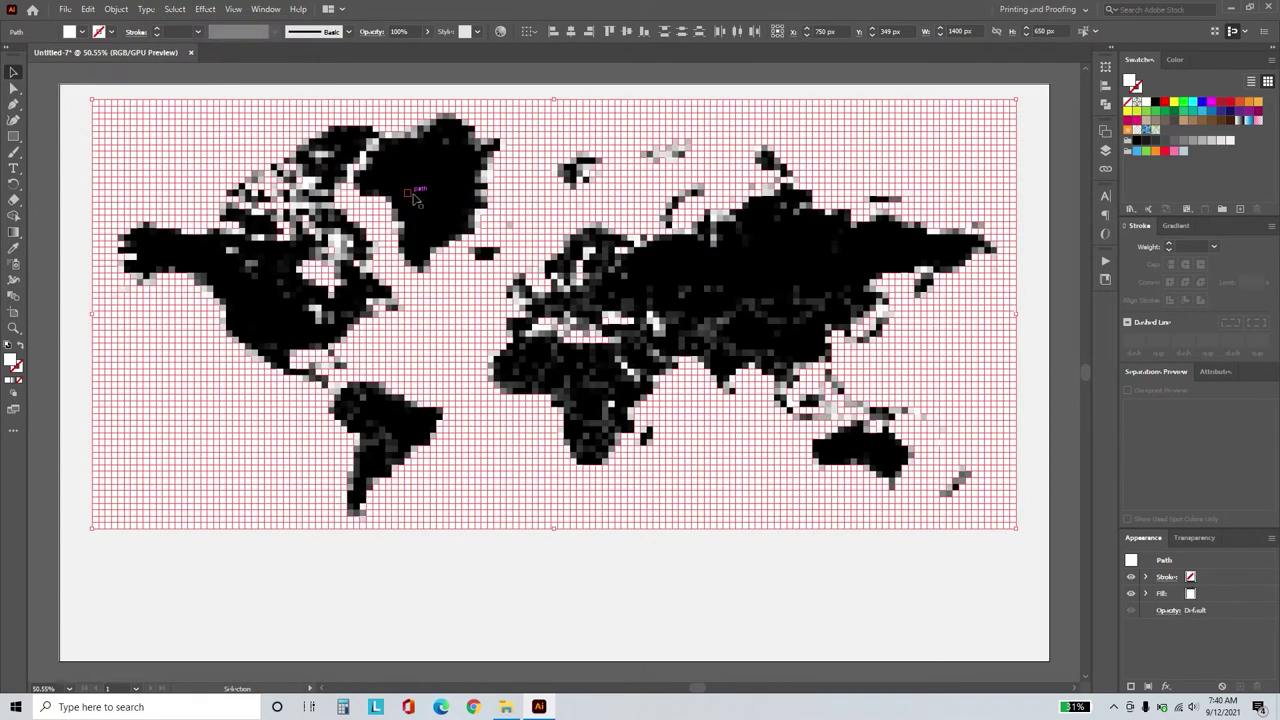
click(88, 10)
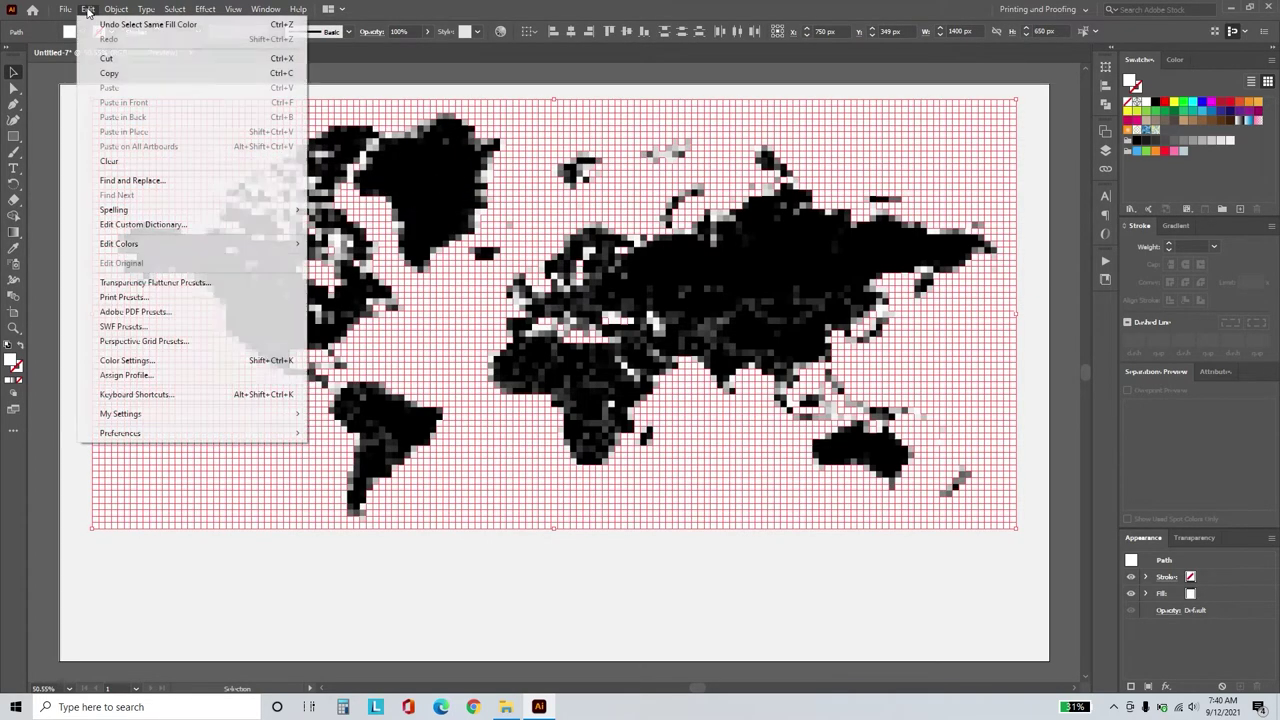
click(109, 161)
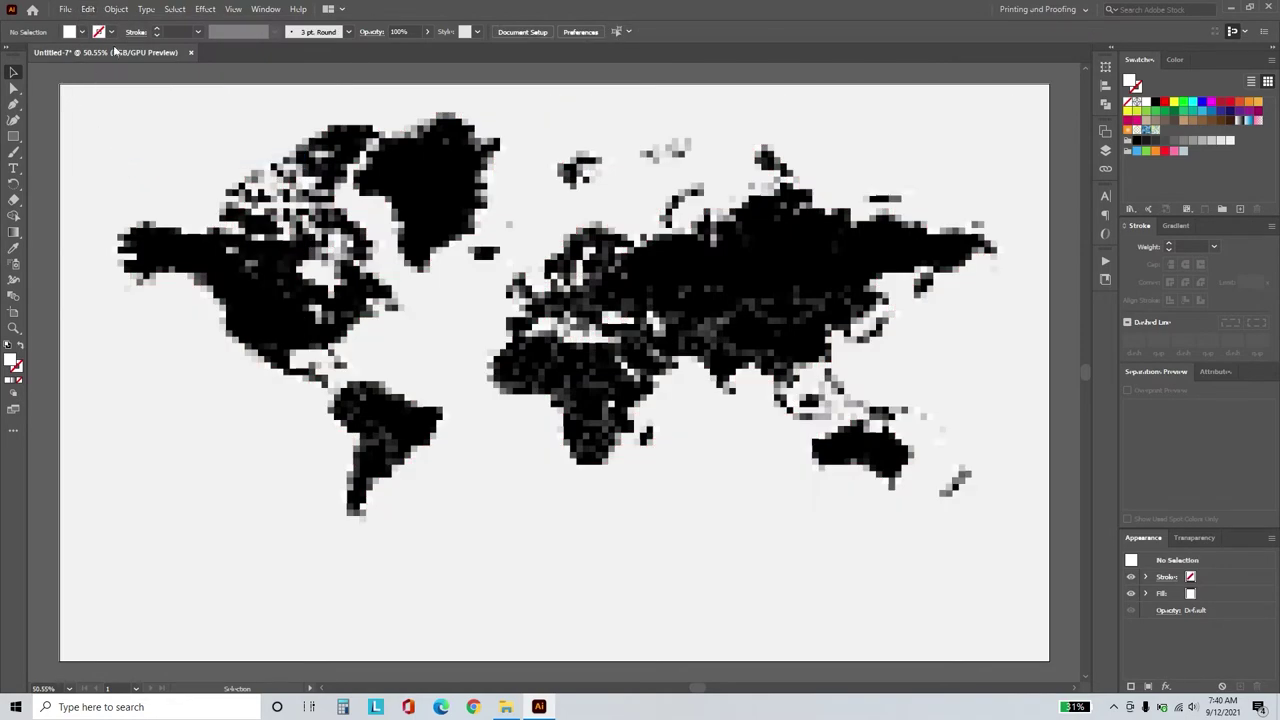
click(175, 10)
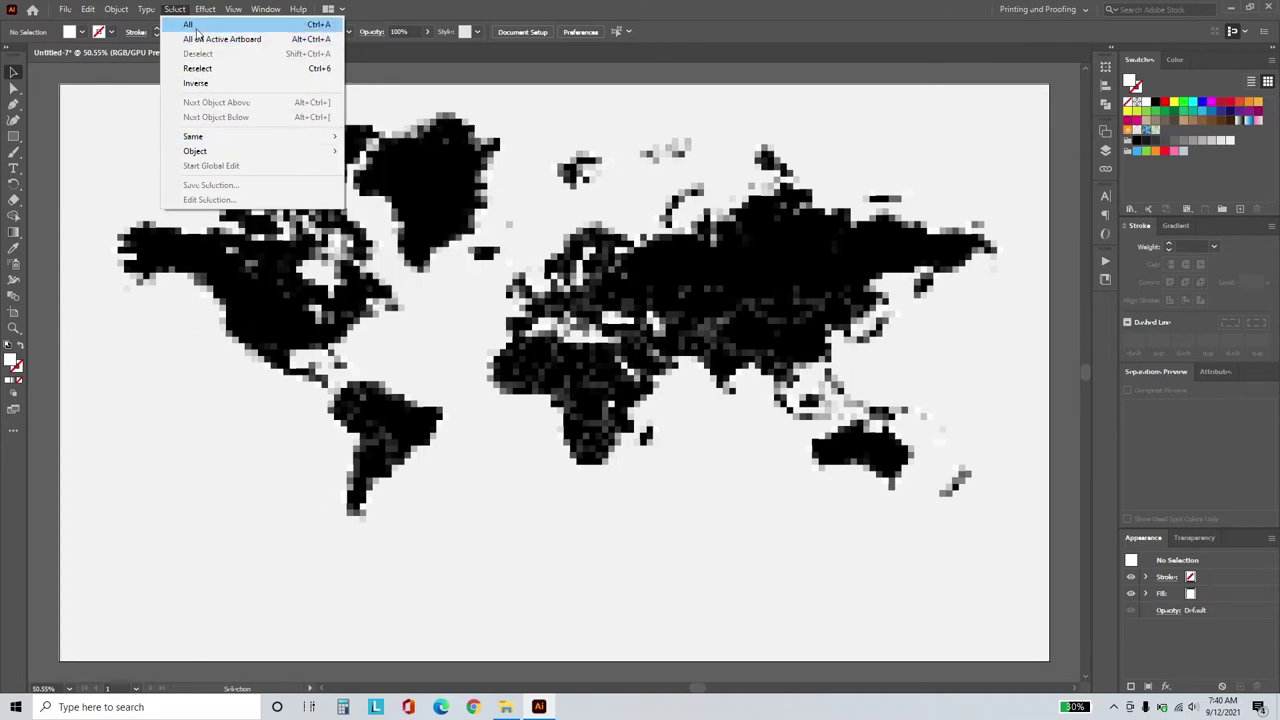
Apply Convert to Shape > Ellipse to all tiles at an absolute 5 × 5 px size.
click(189, 24)
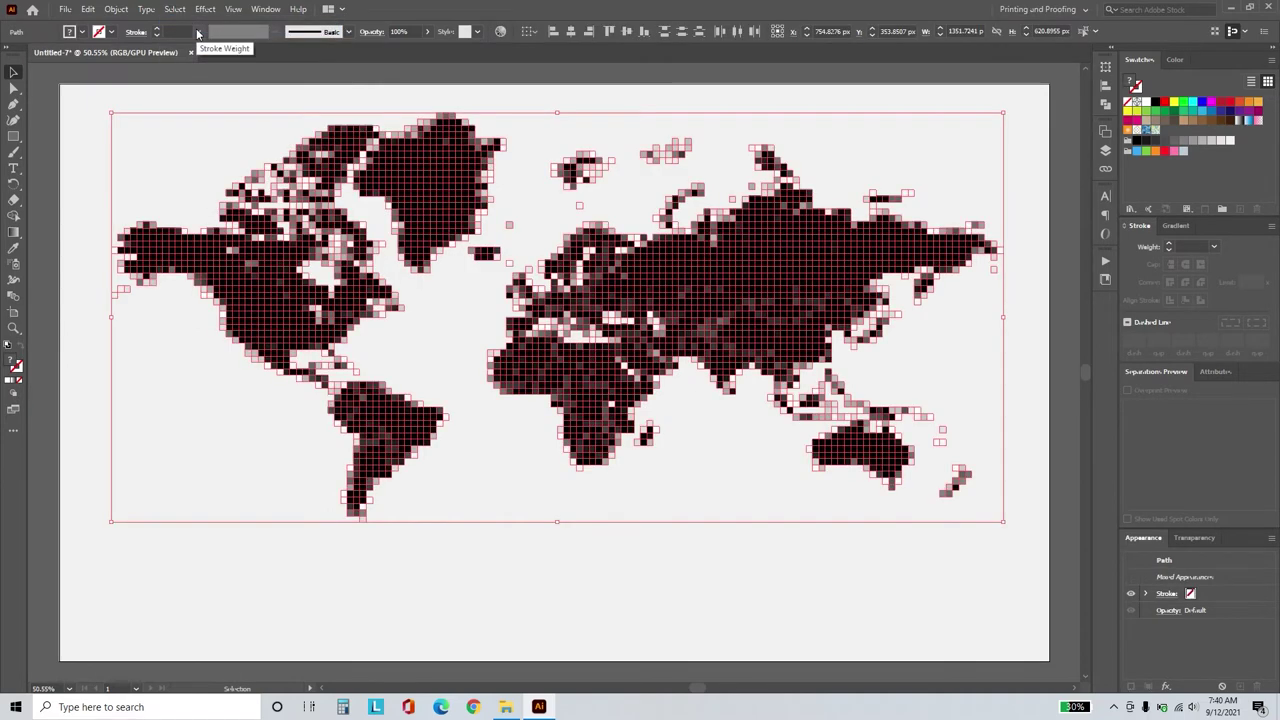
click(205, 9)
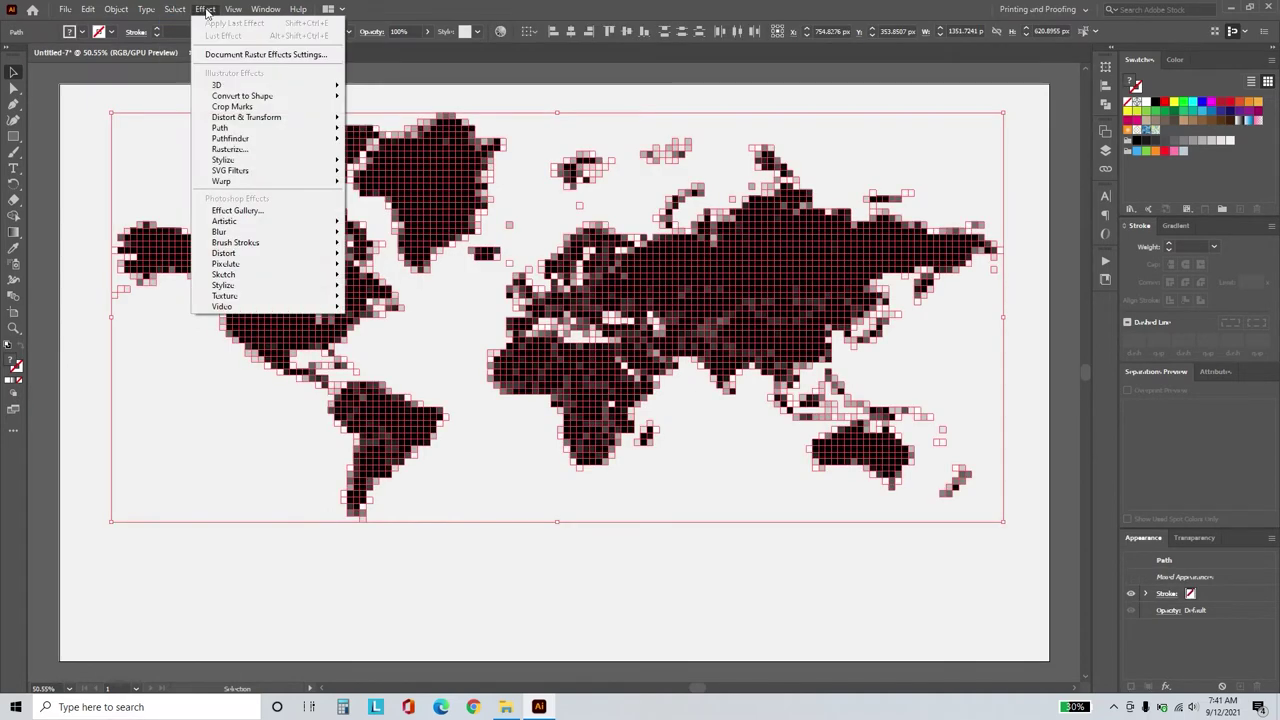
mouse_move(240, 96)
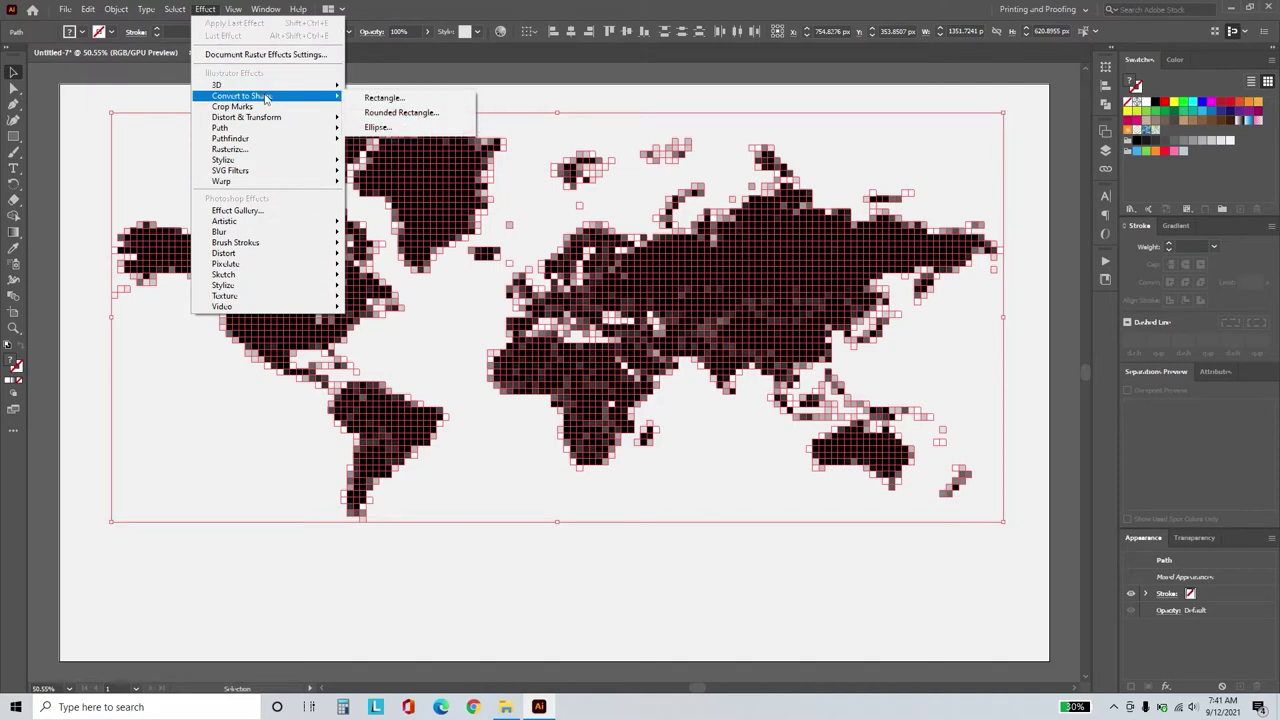
click(378, 127)
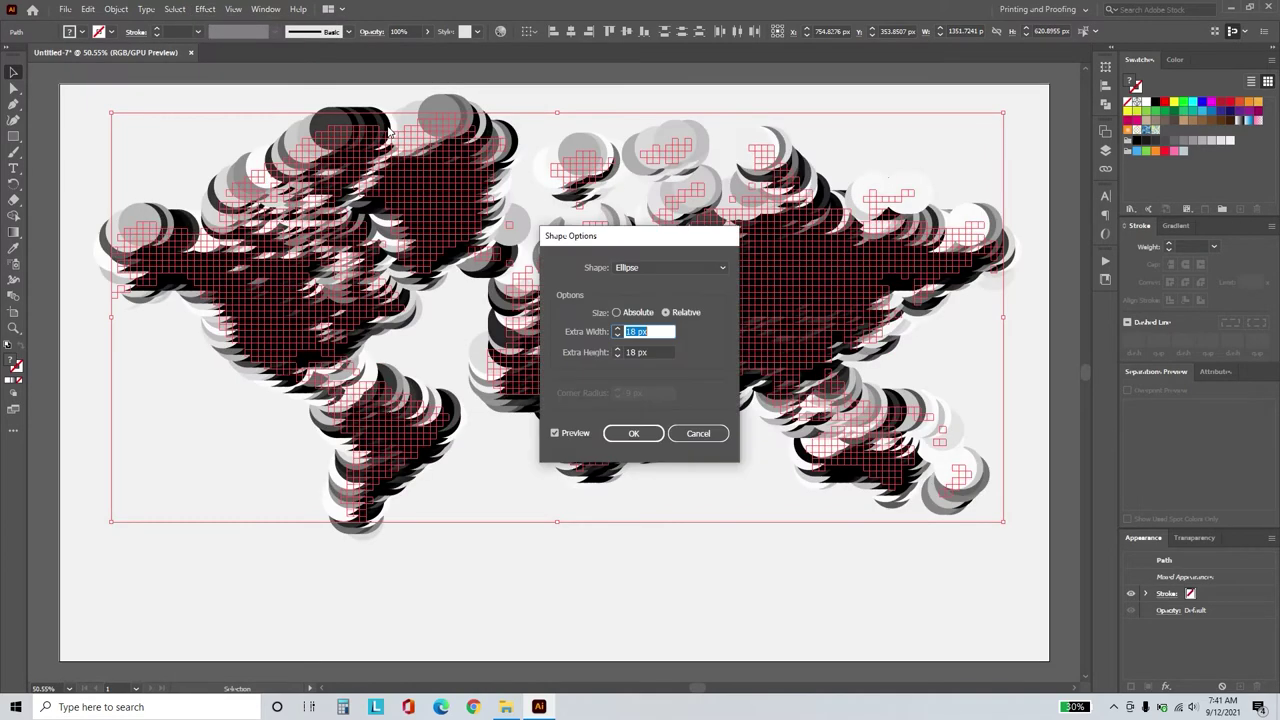
click(628, 313)
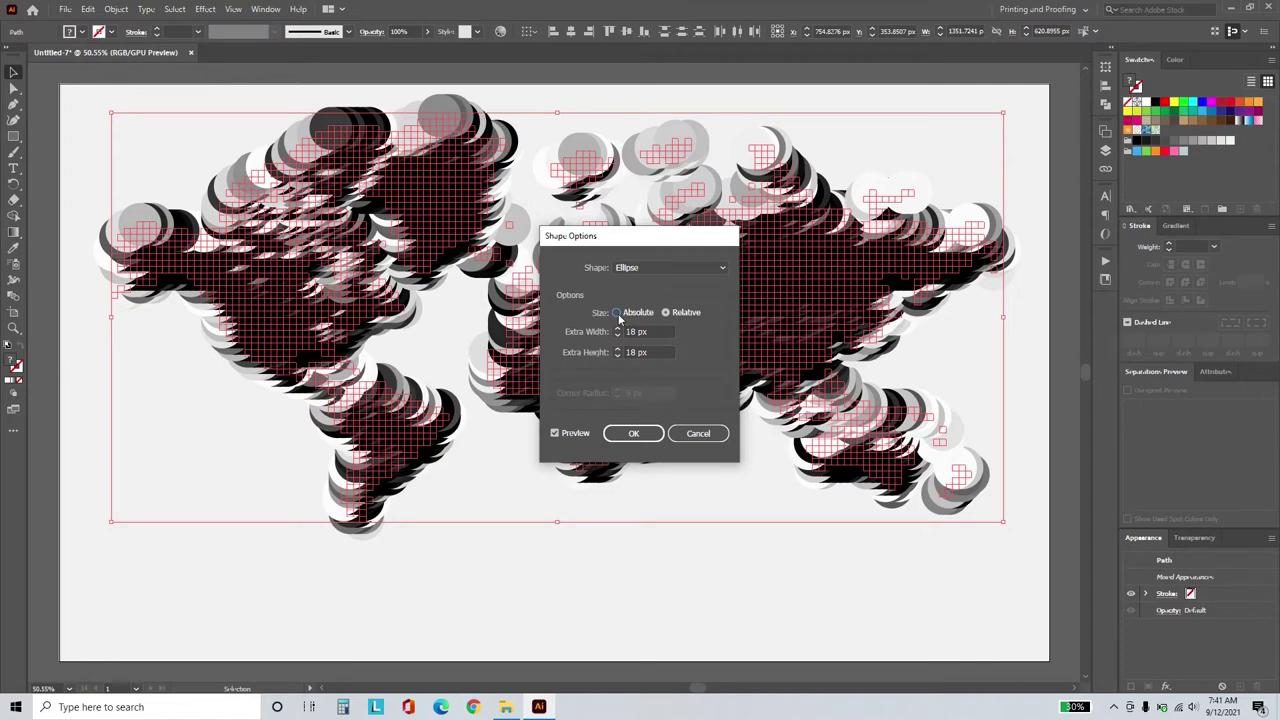
double_click(636, 332)
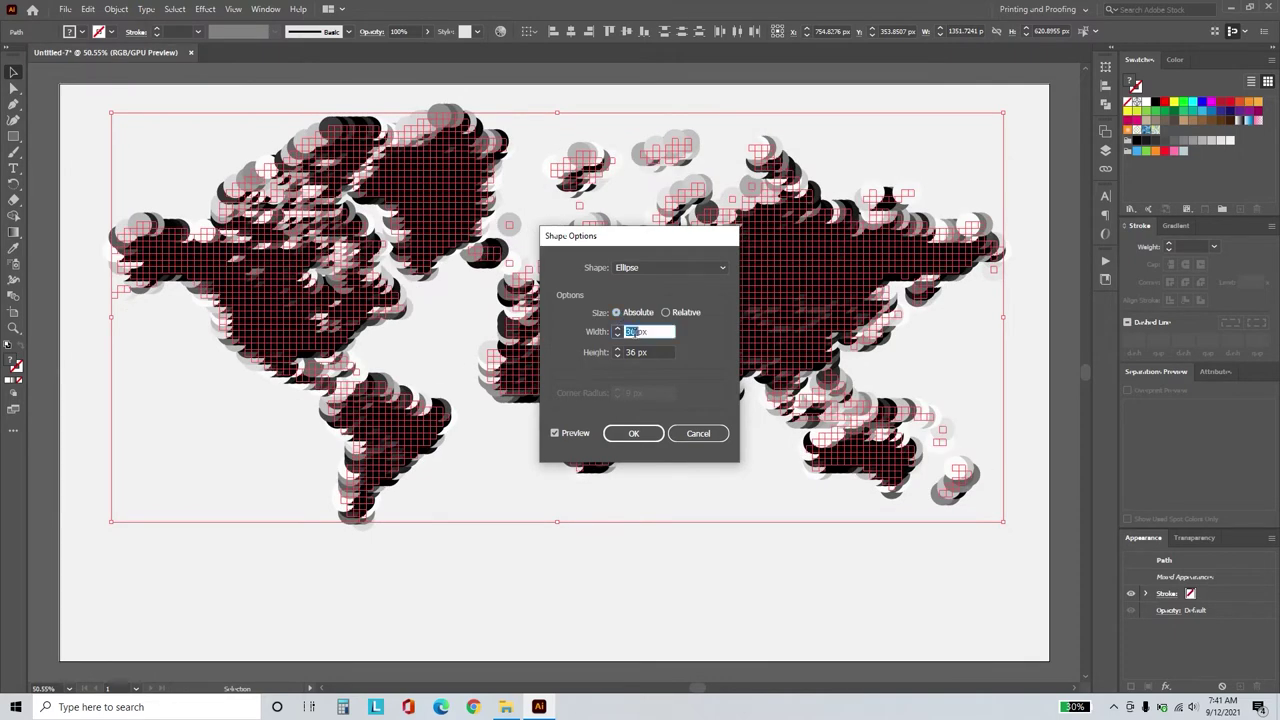
text(5)
key(Tab)
text(5)
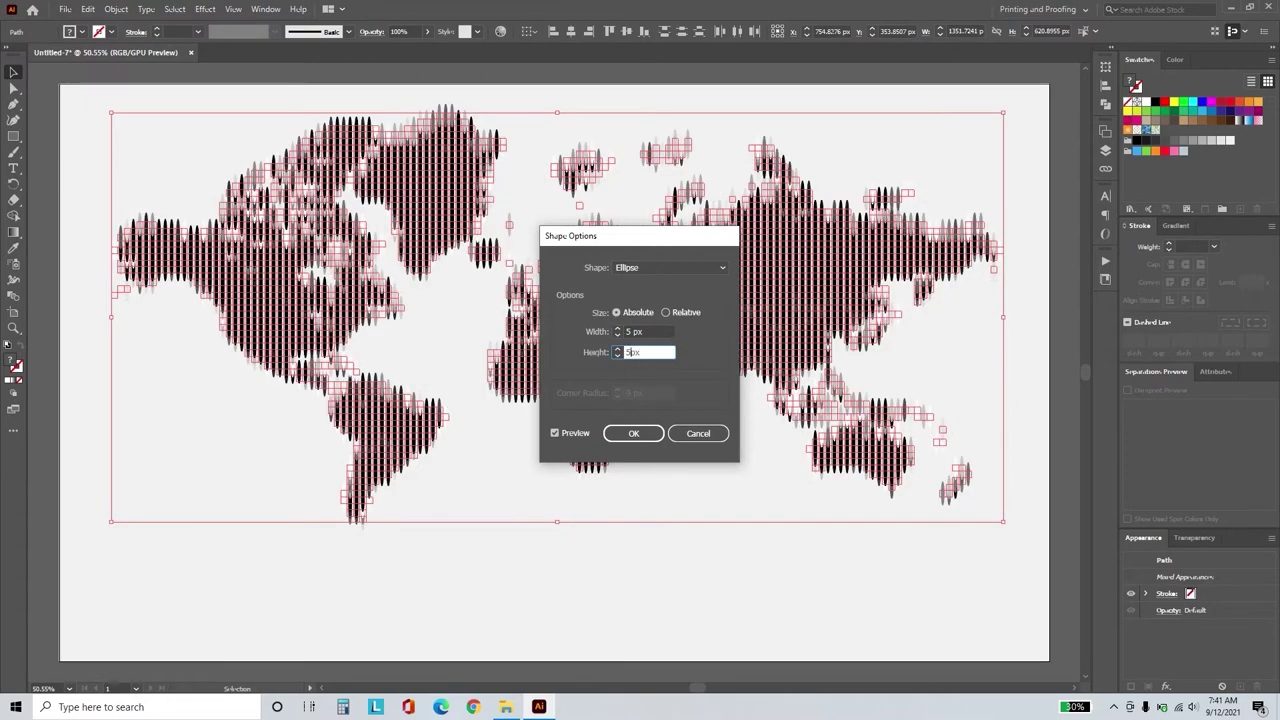
key(Tab)
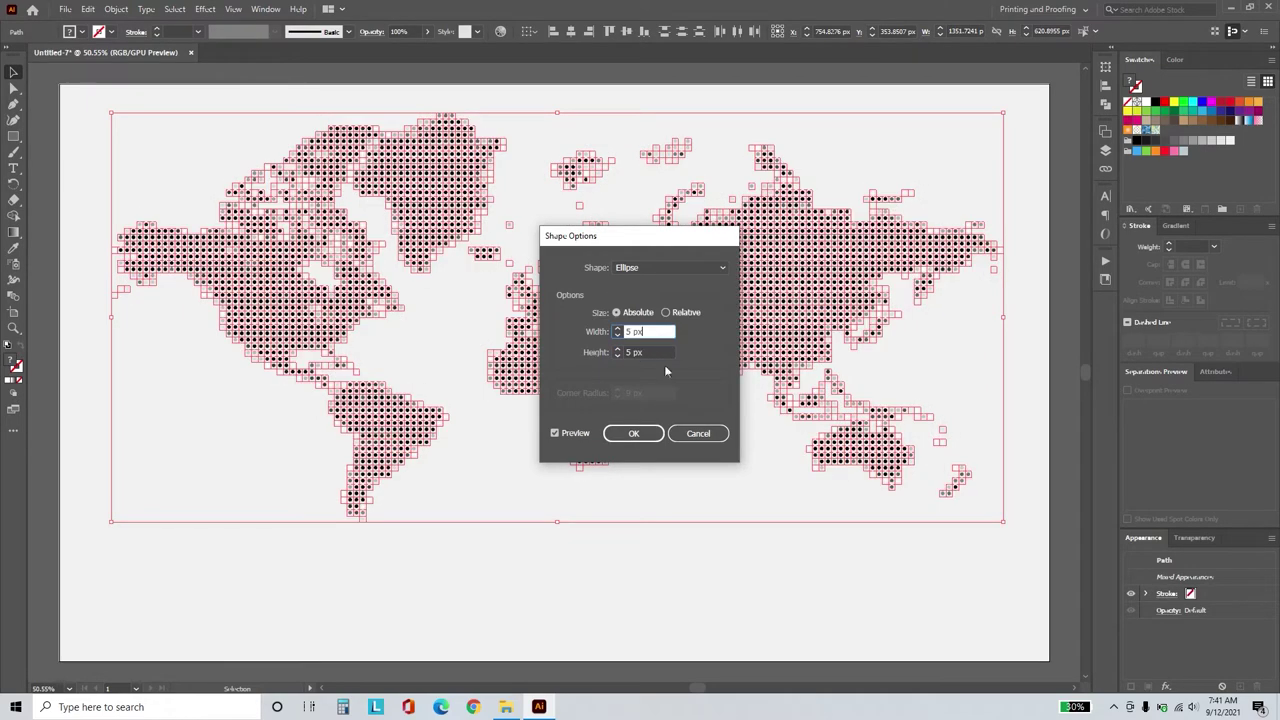
click(633, 433)
key(ctrl+shift+a)
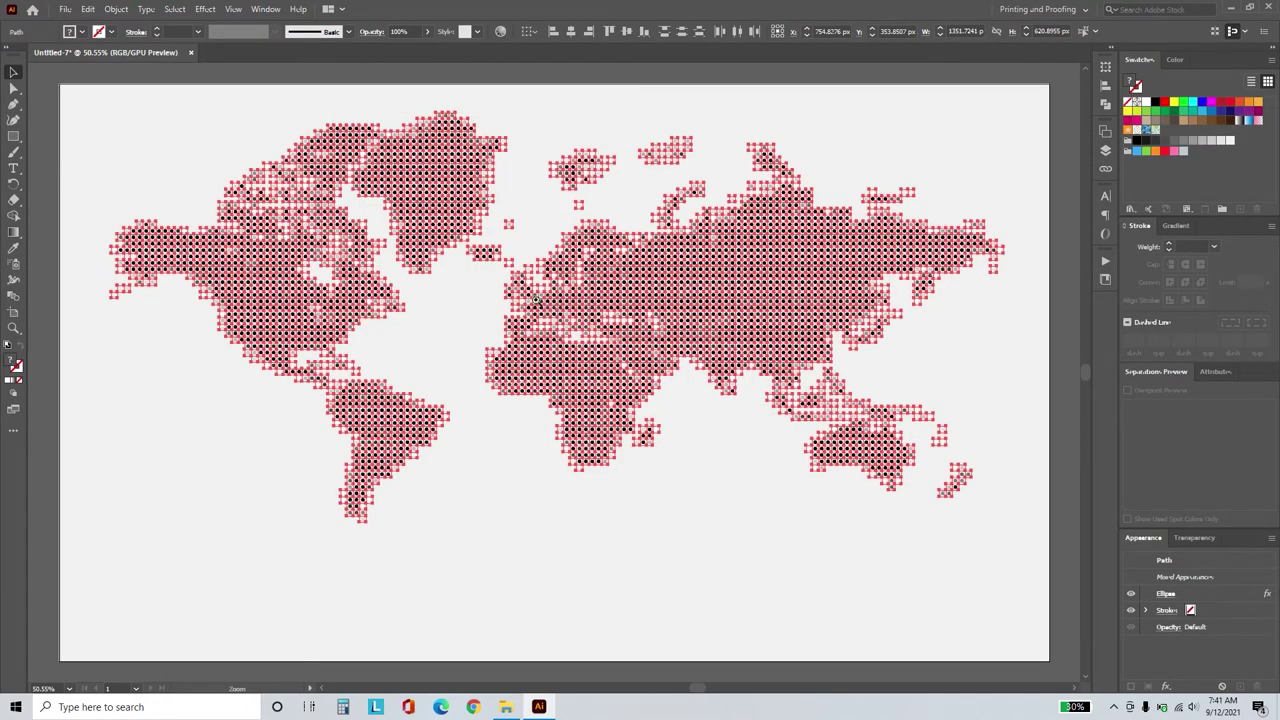
key(z)
click(652, 316)
drag(652, 316, 818, 325)
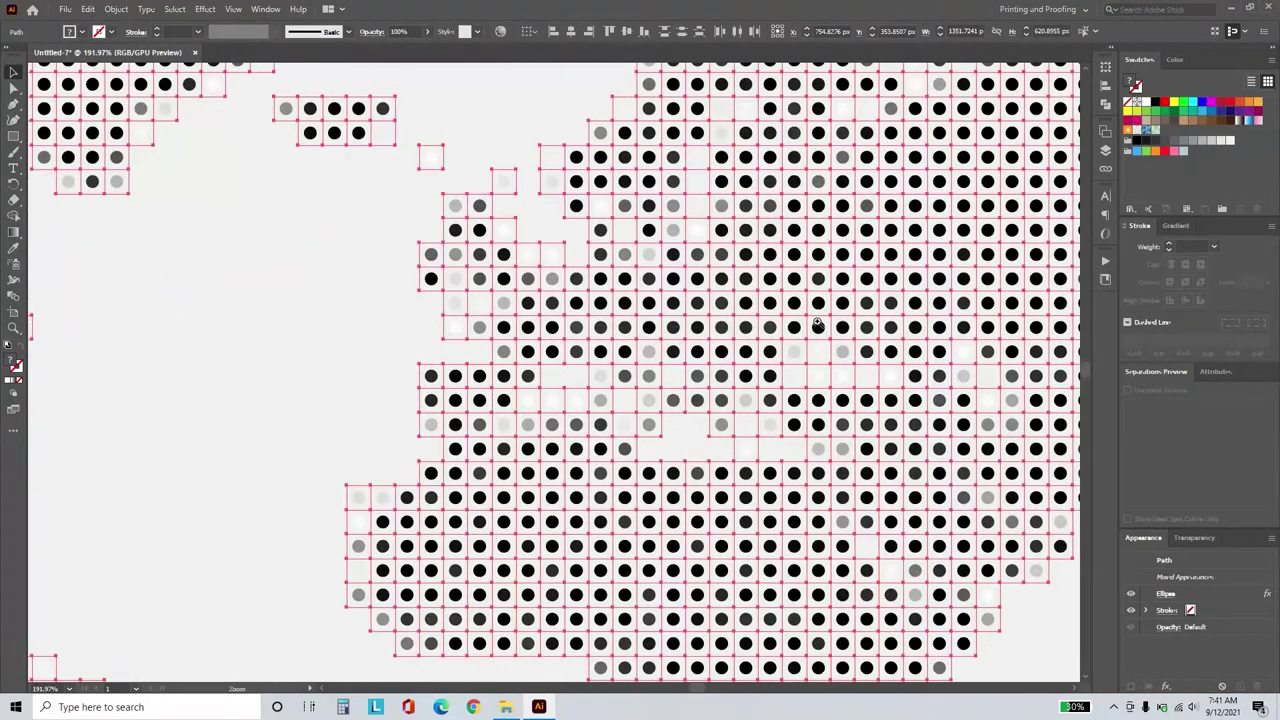
Expand the ellipse appearance into real dot shapes and group all the map dots.
click(117, 9)
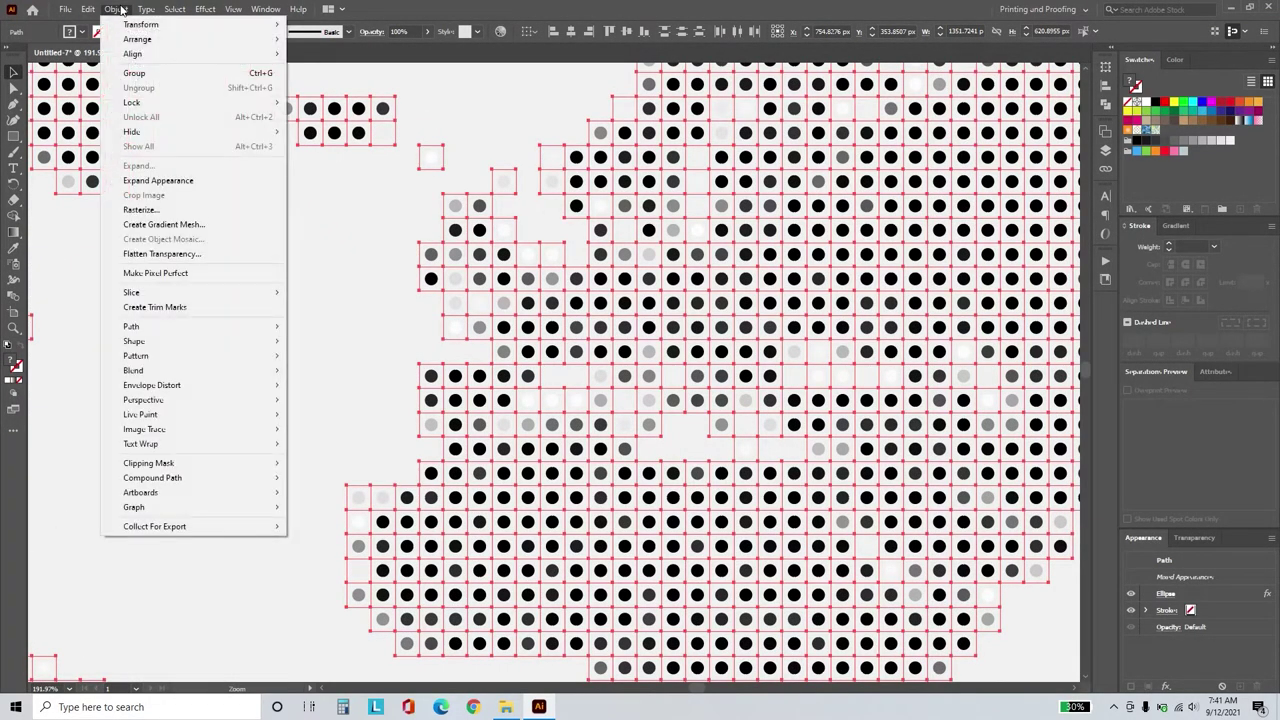
click(162, 180)
mouse_move(752, 318)
mouse_down()
mouse_move(530, 306)
mouse_move(517, 334)
mouse_up()
click(510, 333)
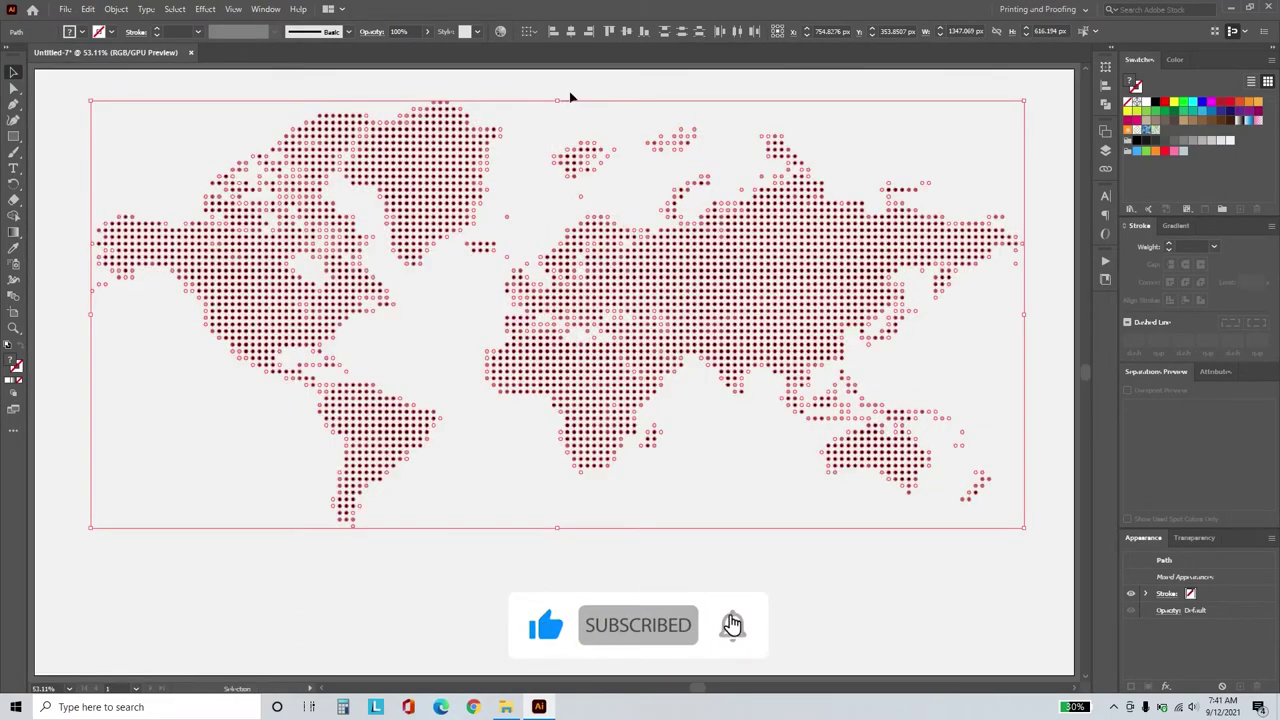
right_click(451, 149)
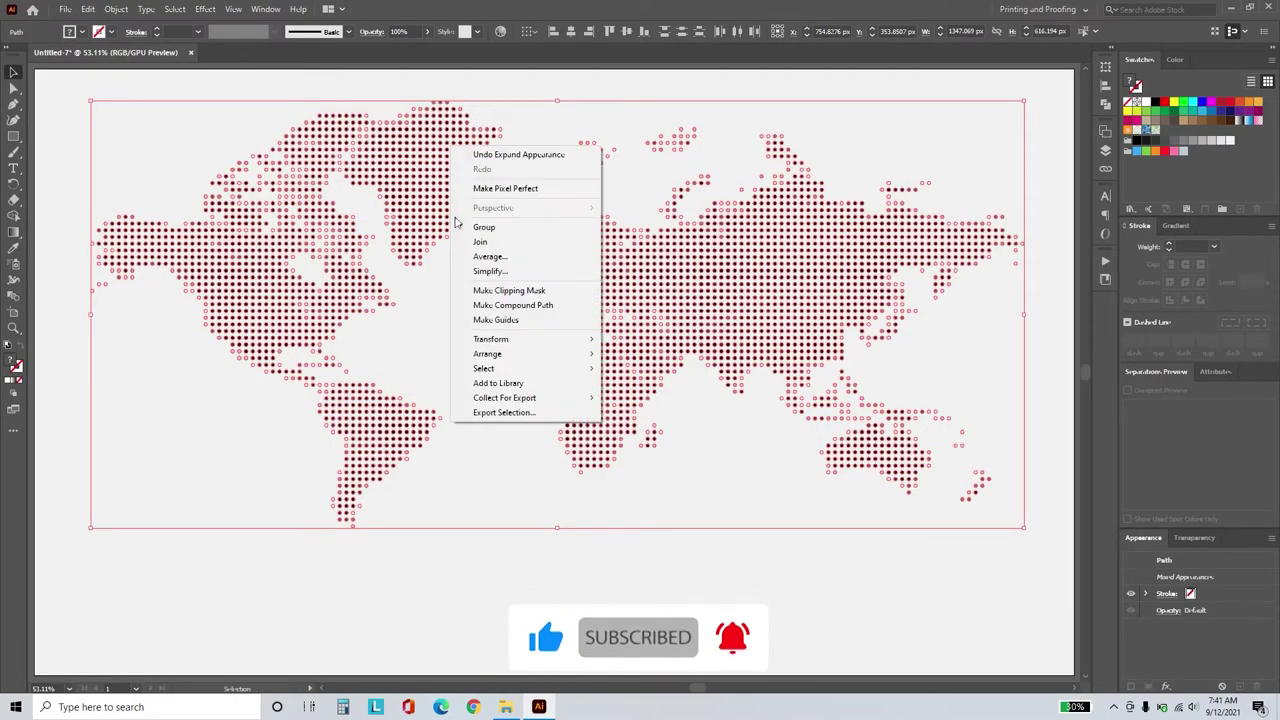
click(484, 231)
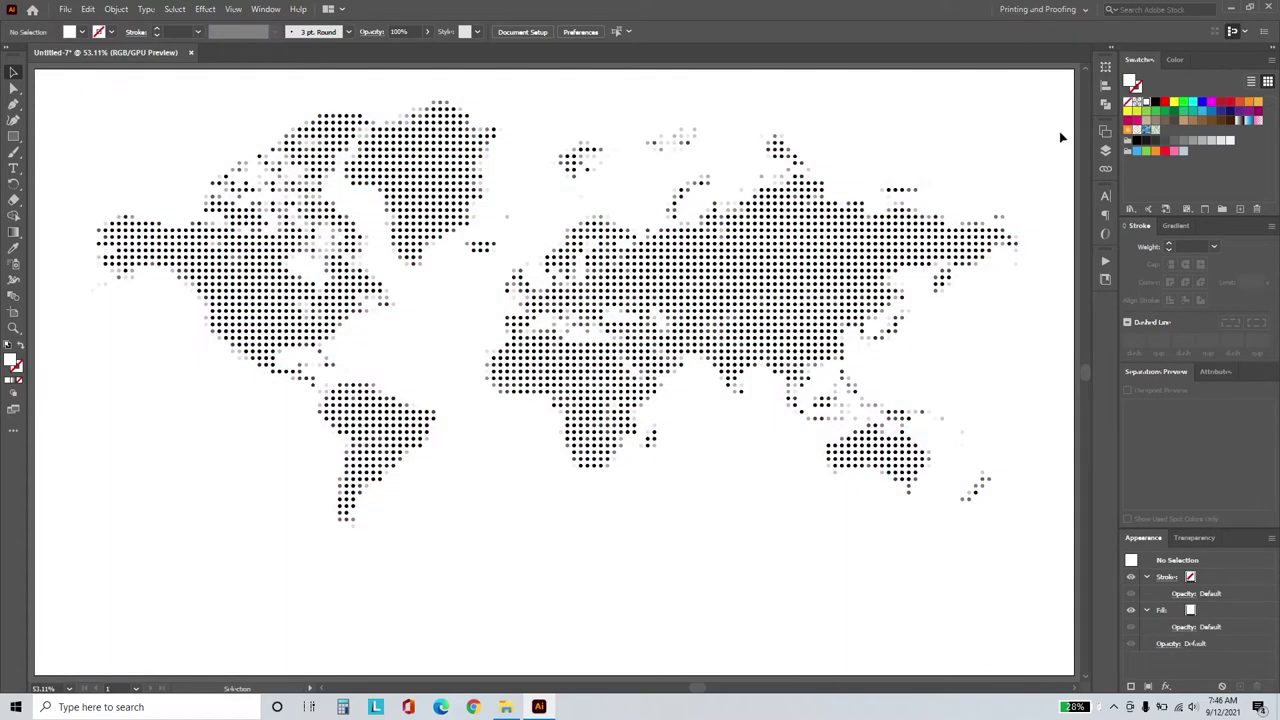
Apply a default linear gradient to the background rectangle.
click(1105, 150)
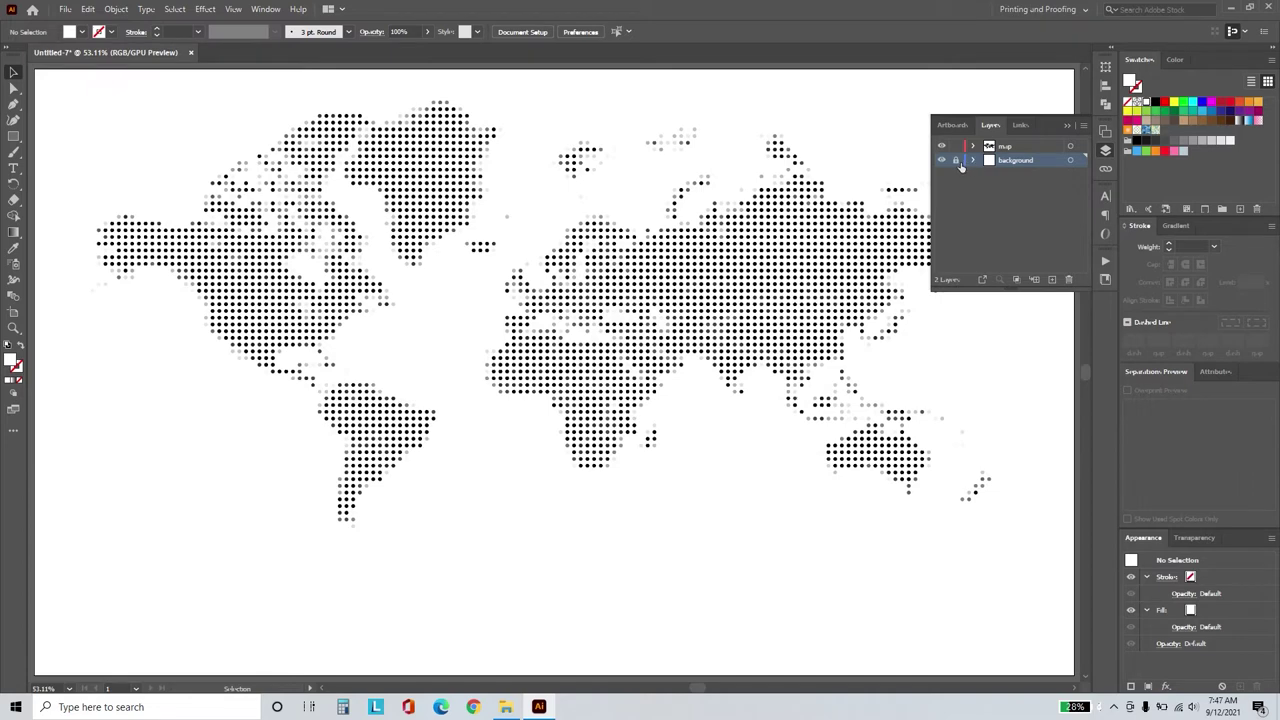
click(884, 108)
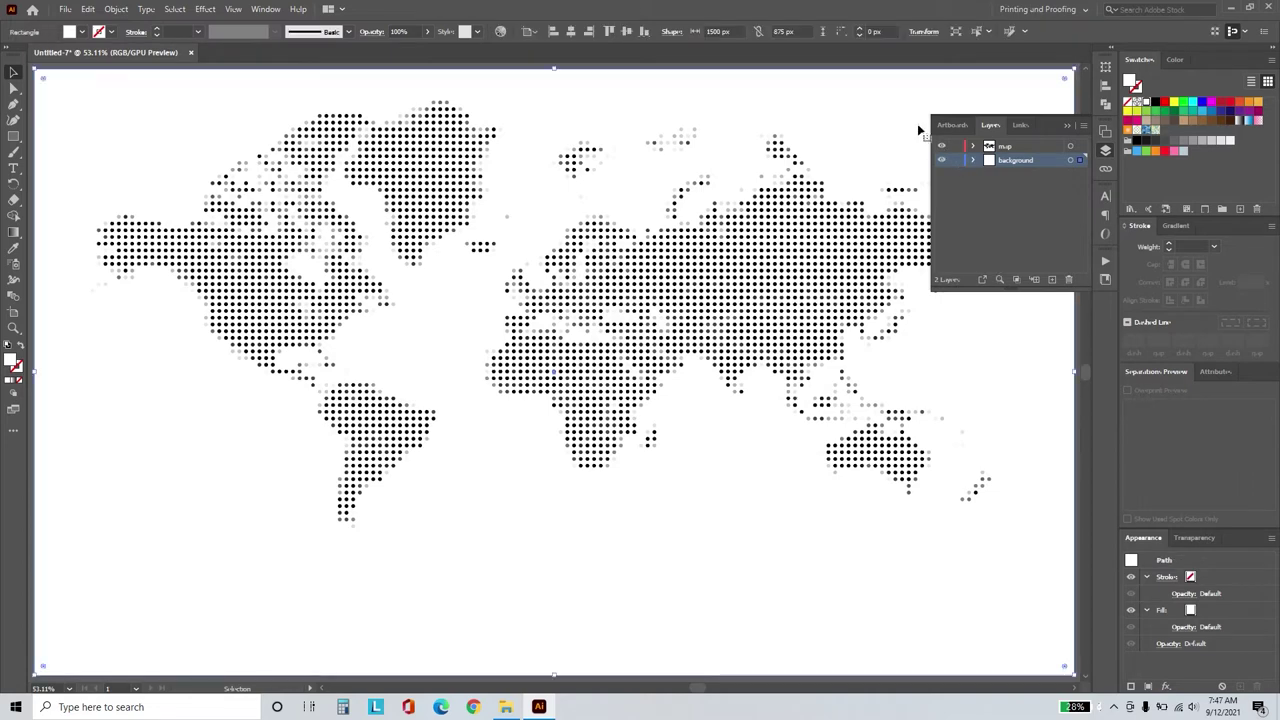
click(1176, 226)
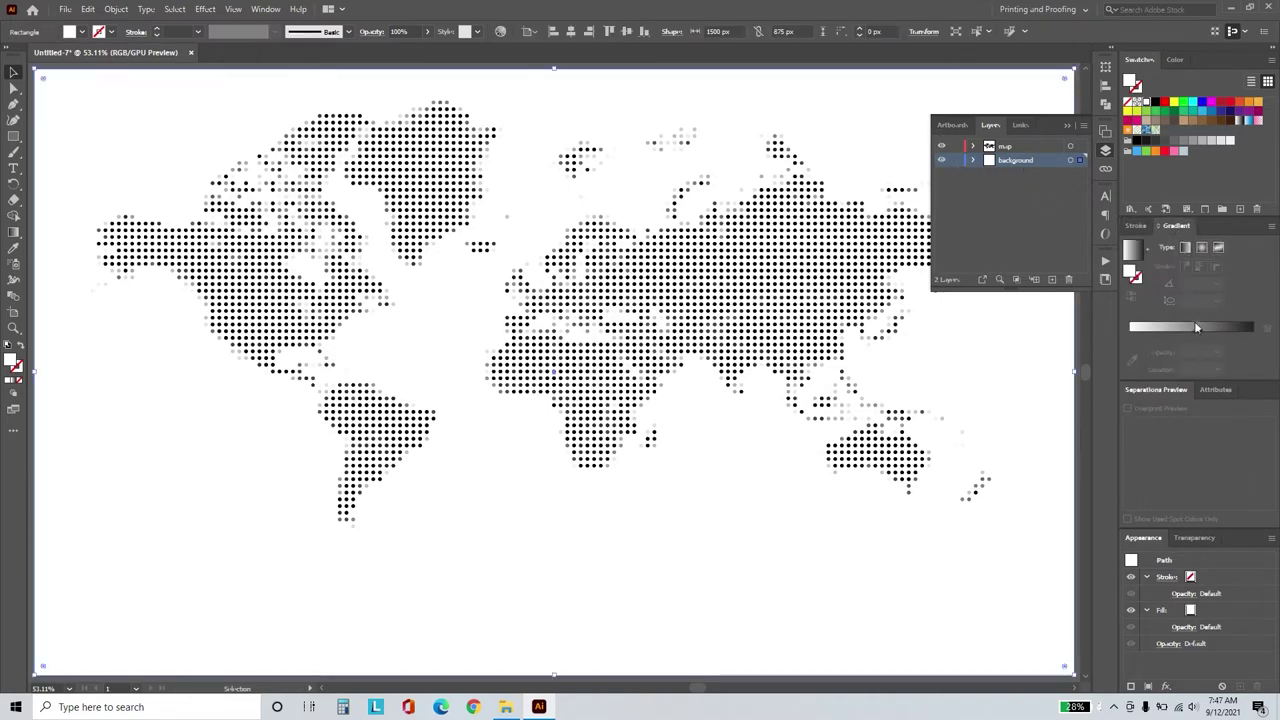
click(1198, 326)
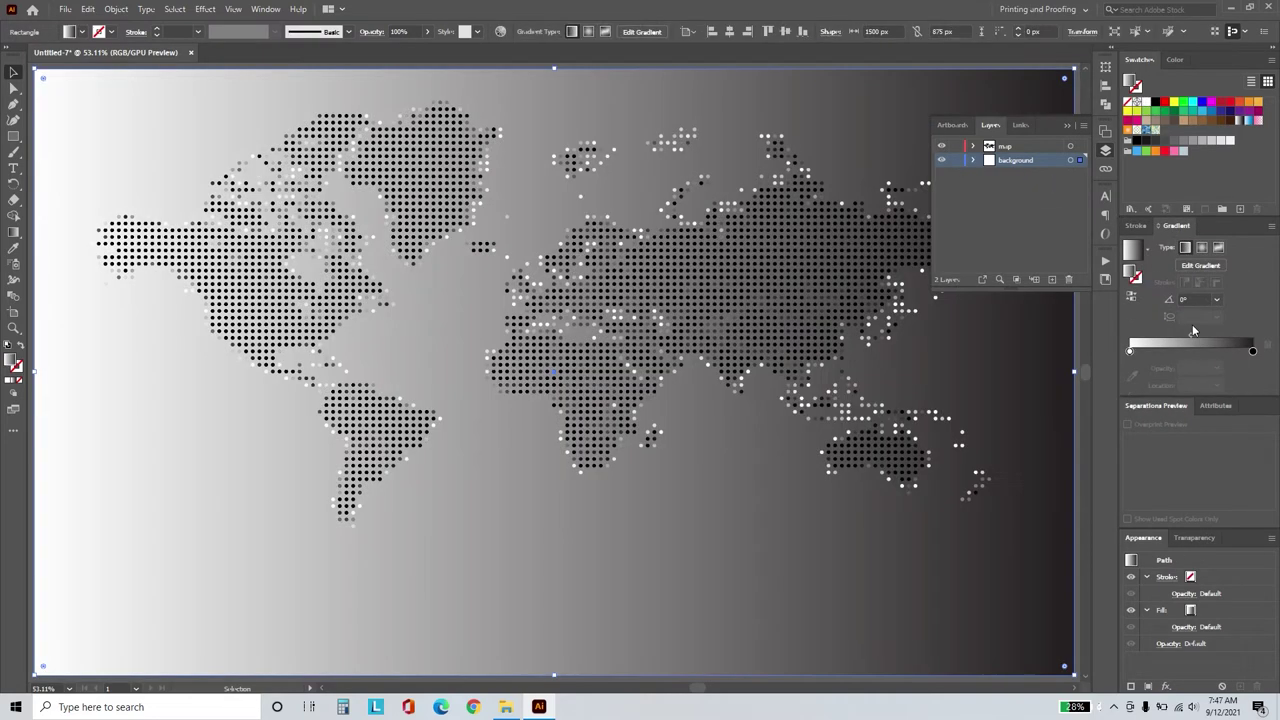
click(1206, 265)
Set the gradient stops to light blue on the left and dark blue on the right.
click(1252, 335)
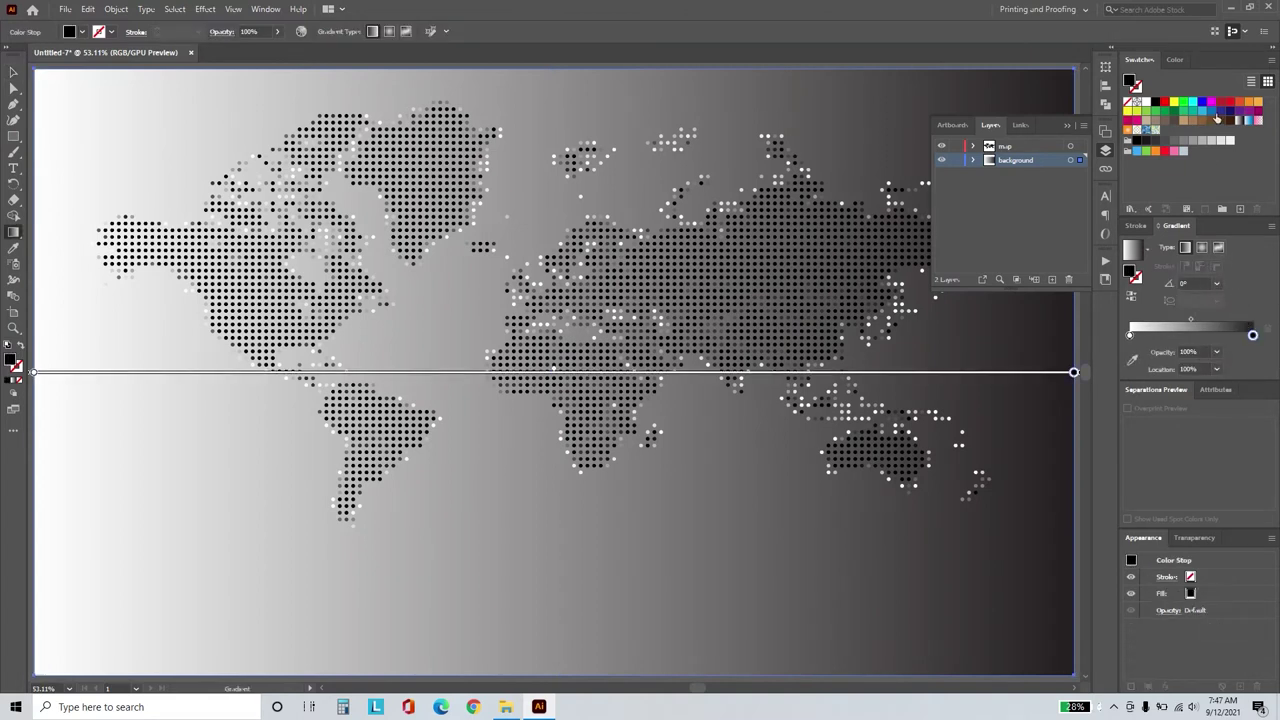
click(1217, 119)
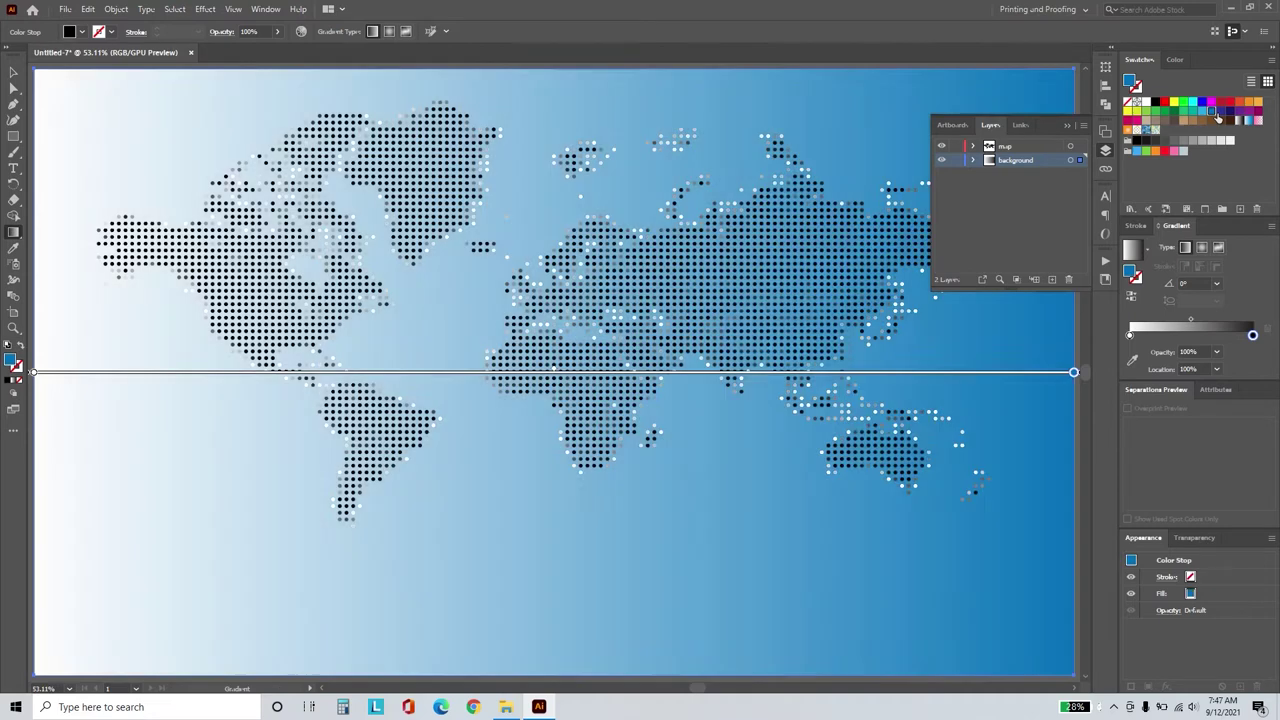
click(1130, 336)
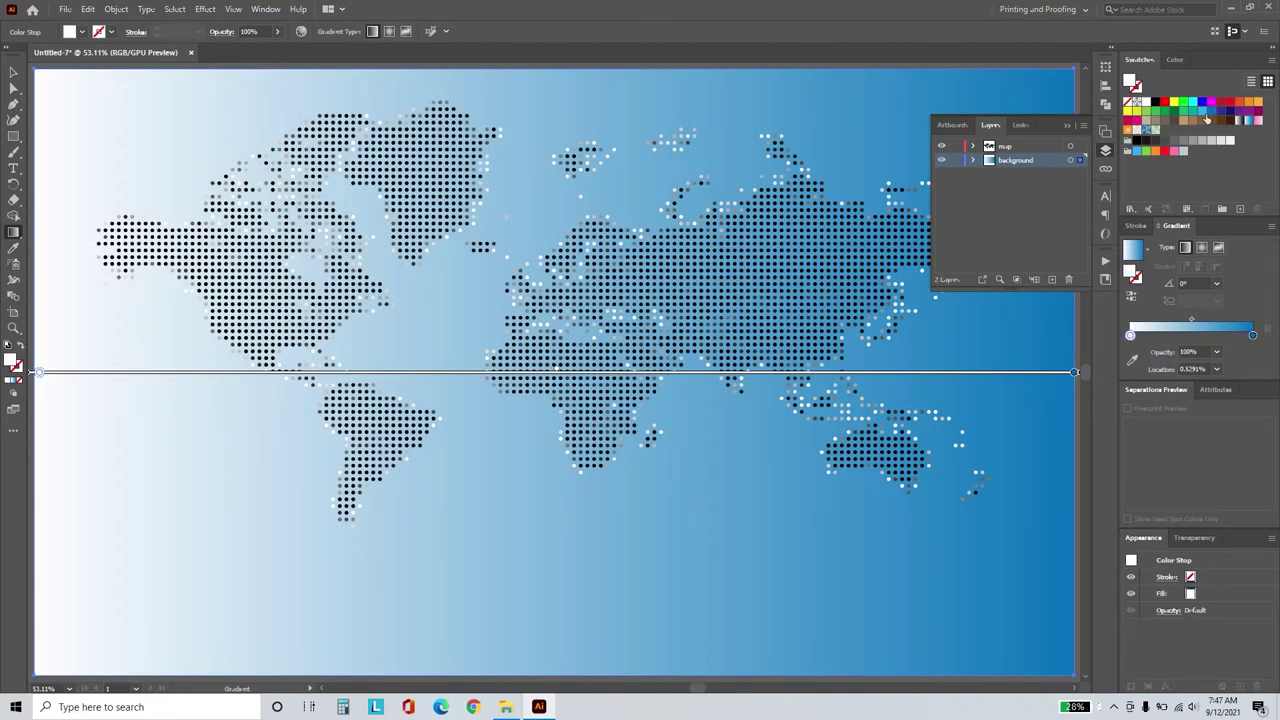
click(1204, 114)
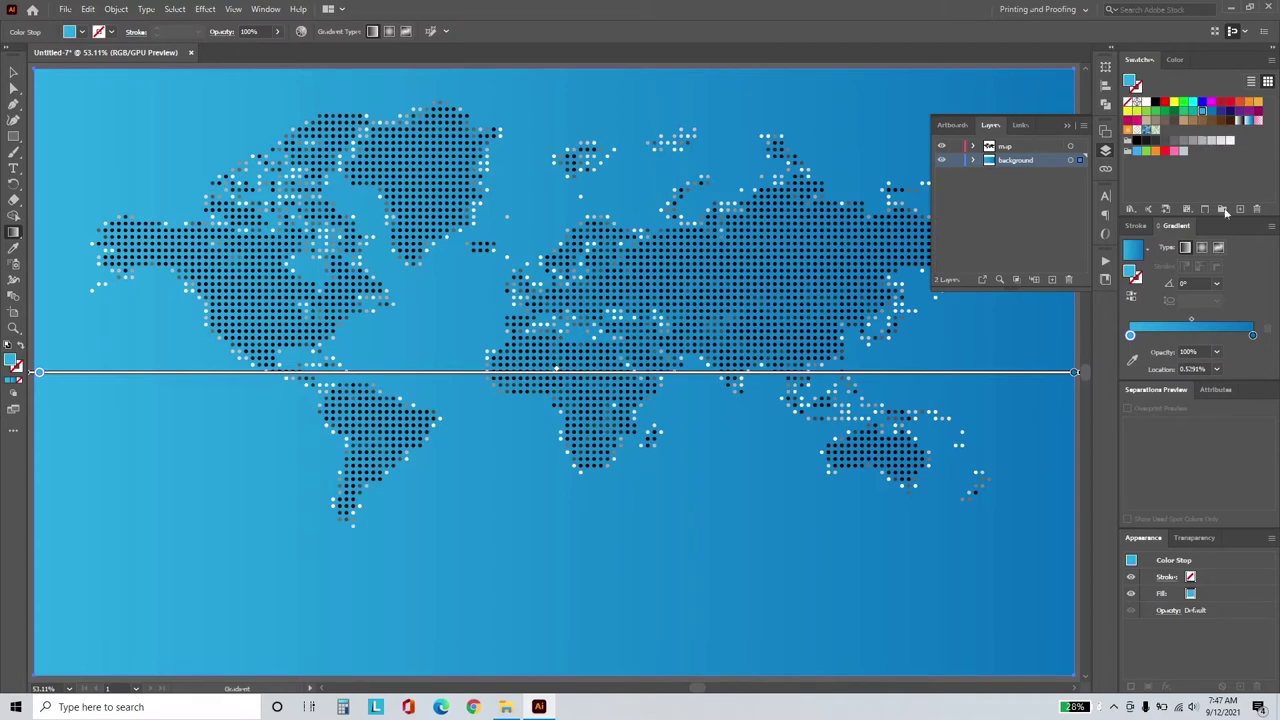
click(1253, 335)
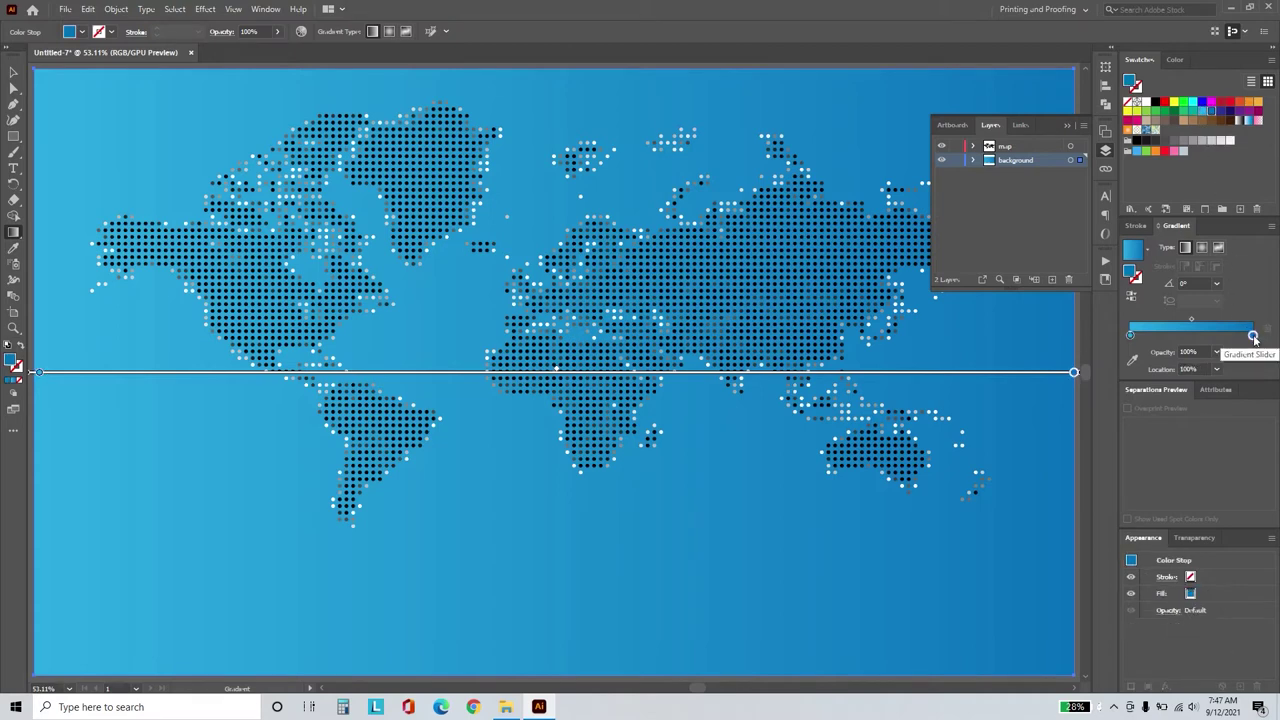
click(1226, 117)
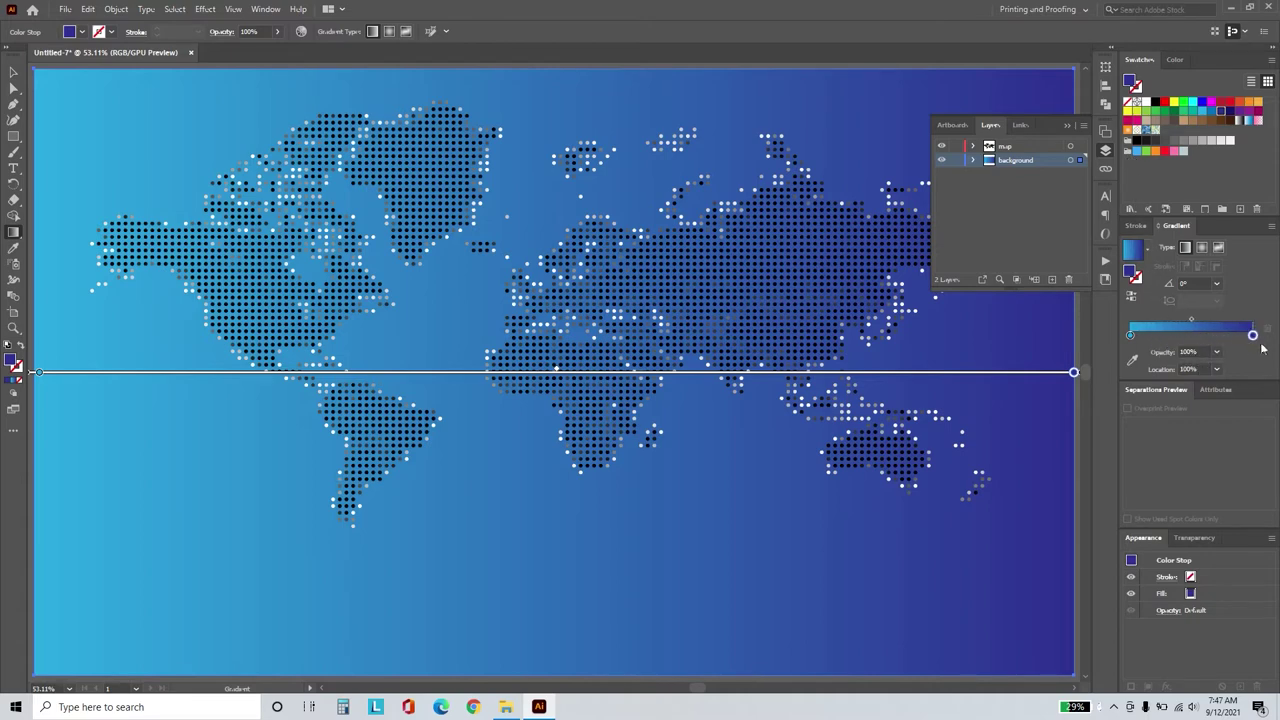
click(1158, 336)
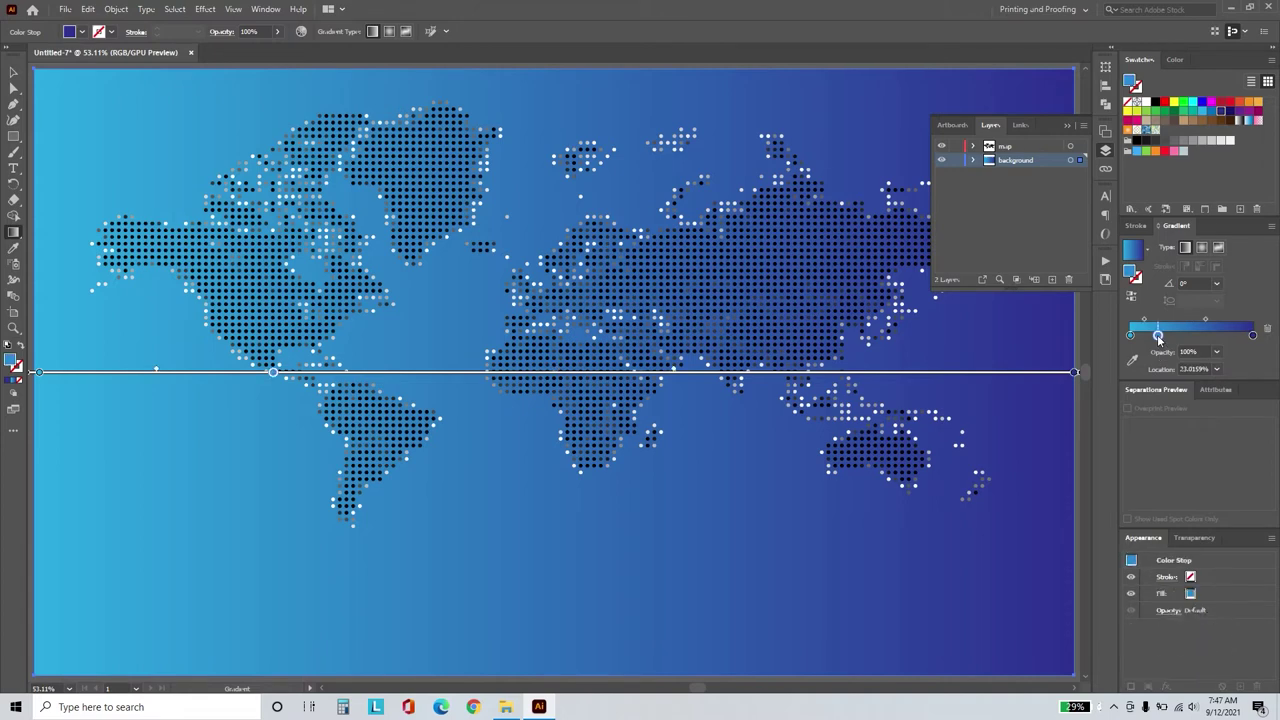
drag(1158, 336, 1130, 336)
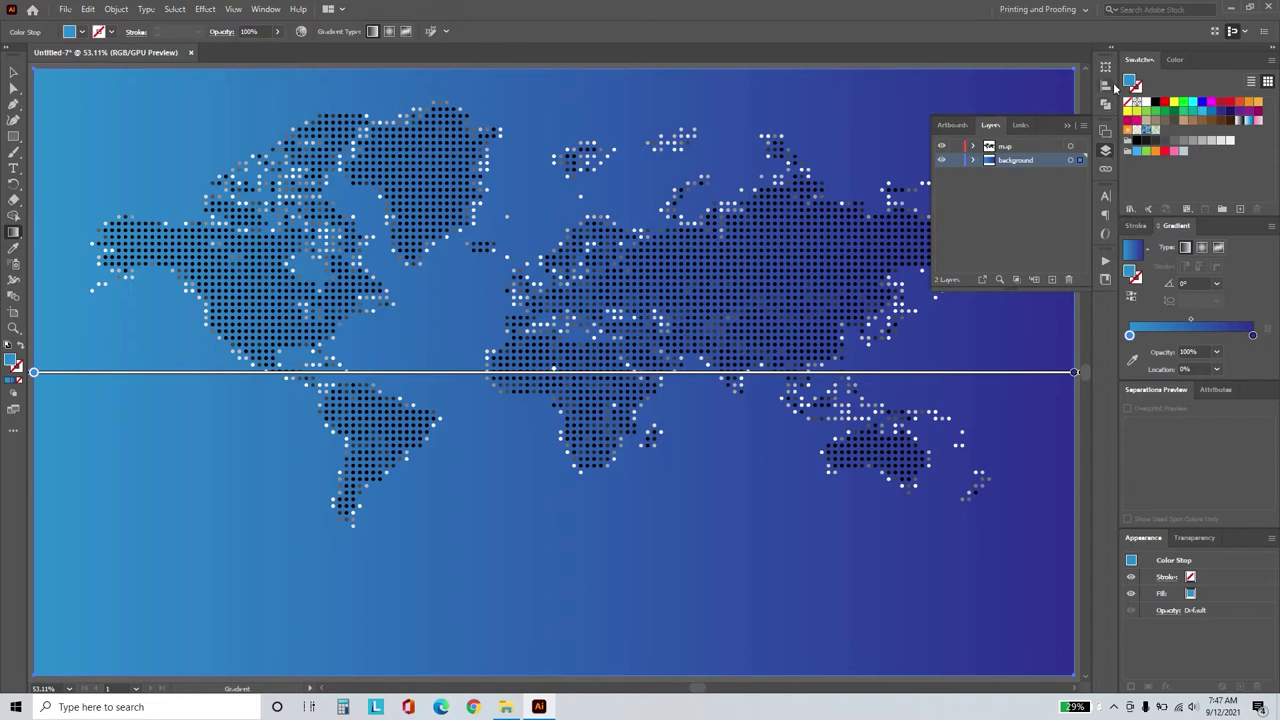
Fill every dot on the map layer white, then deselect and close the Layers panel.
click(1071, 147)
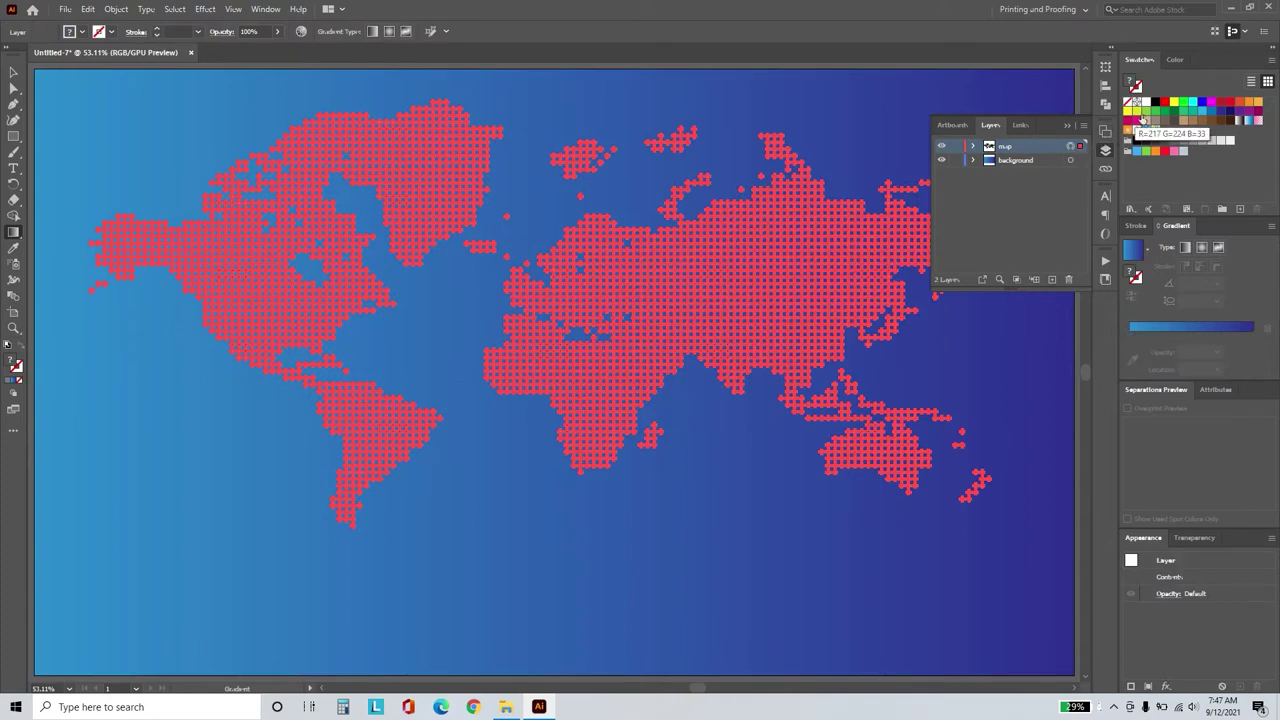
click(1150, 104)
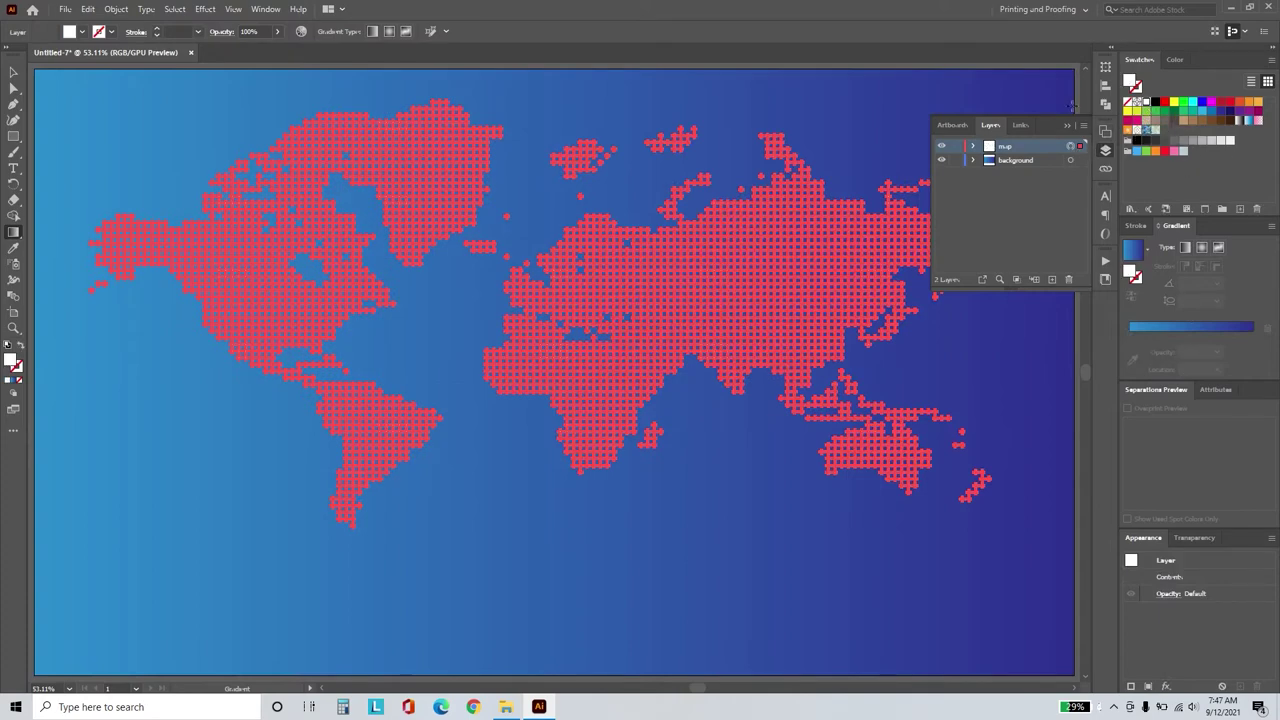
click(13, 72)
click(58, 80)
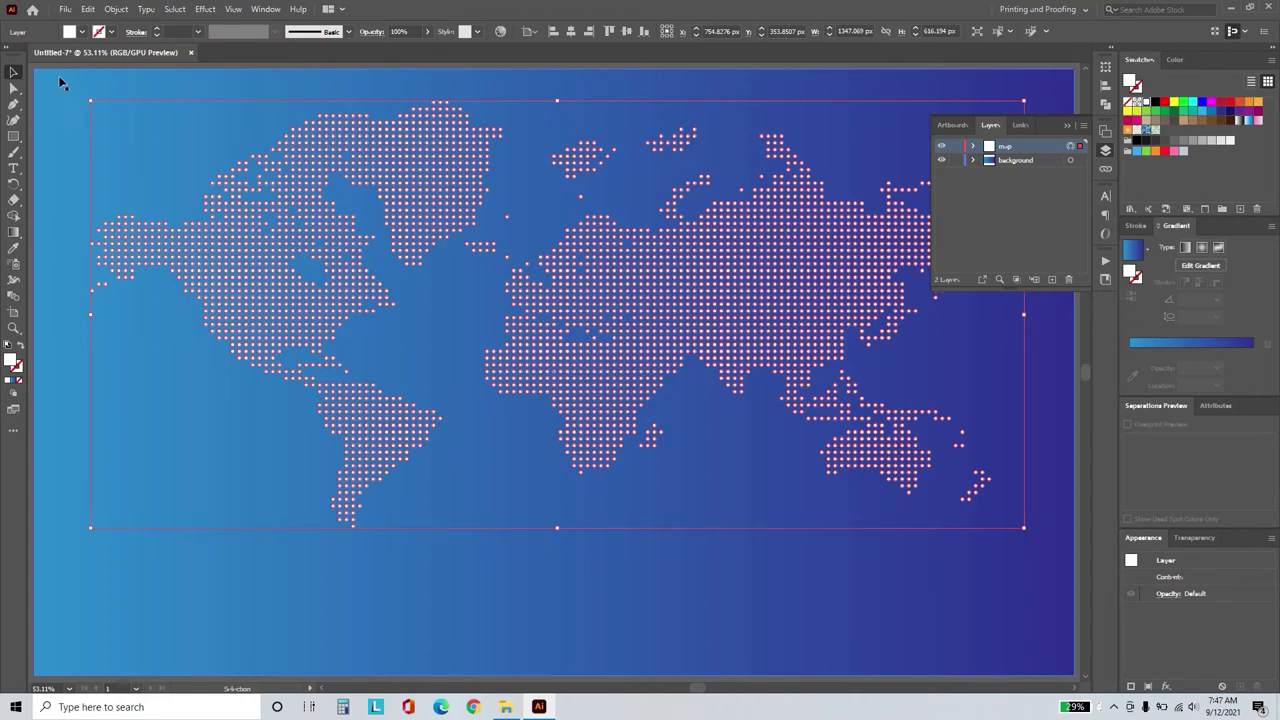
click(1106, 150)
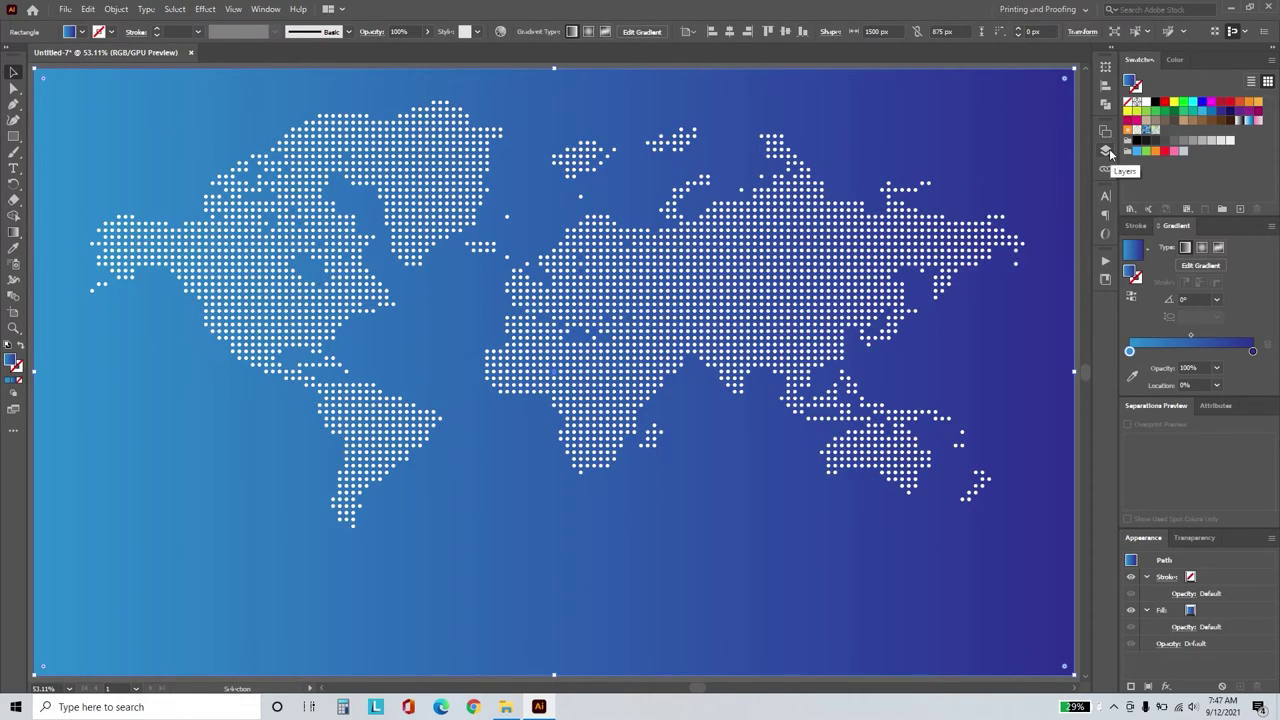
click(1078, 130)
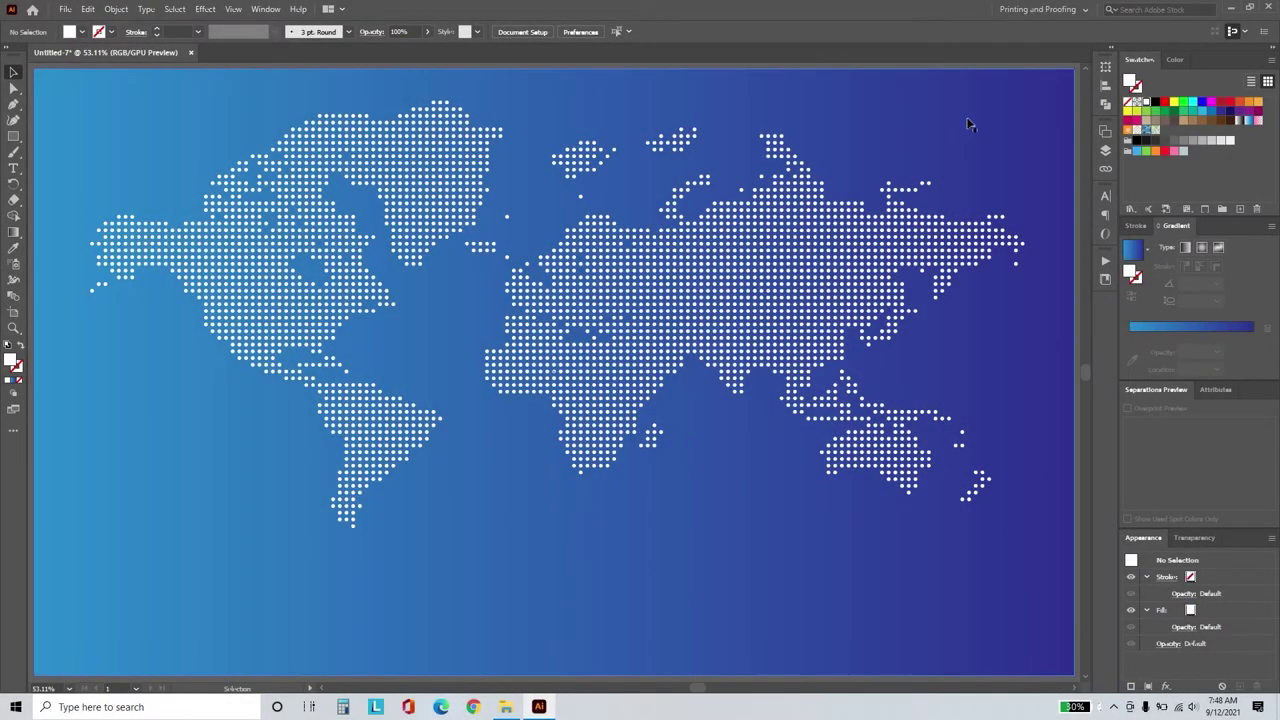
Add a new layer named shadow and move it below the map layer.
click(1106, 151)
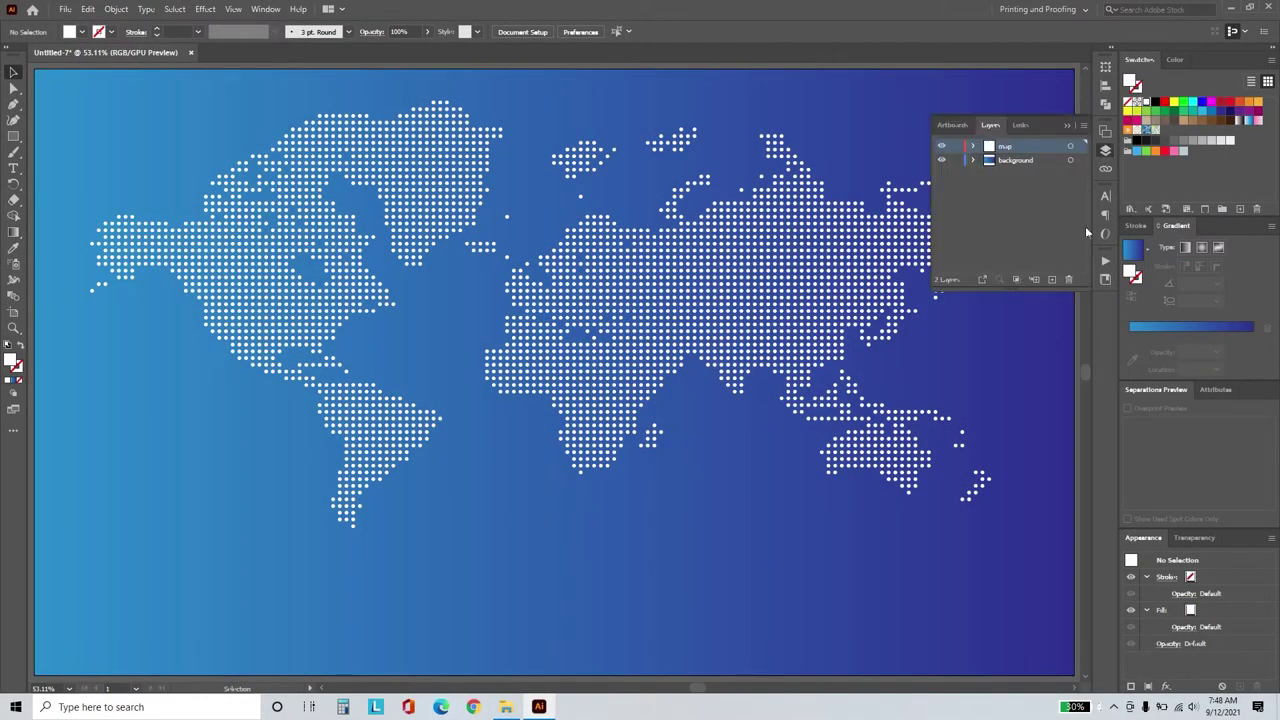
click(1055, 283)
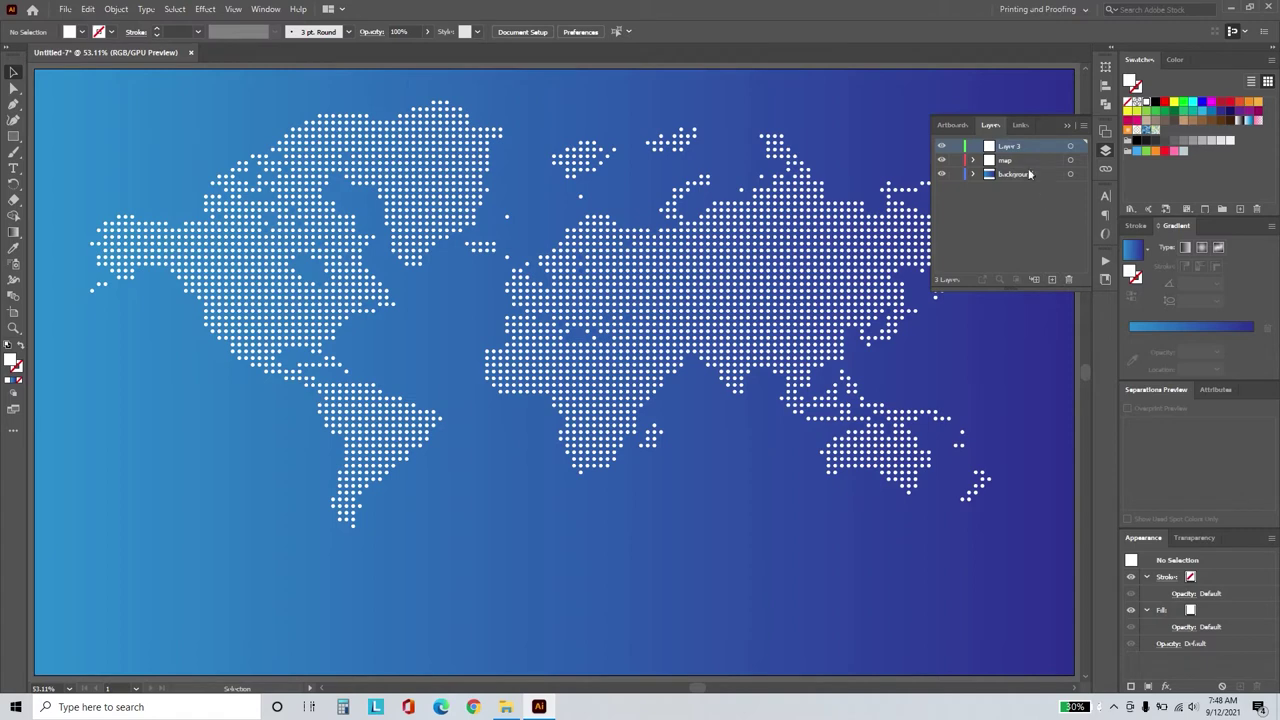
double_click(1008, 147)
text(d)
key(Return)
drag(1030, 149, 1036, 172)
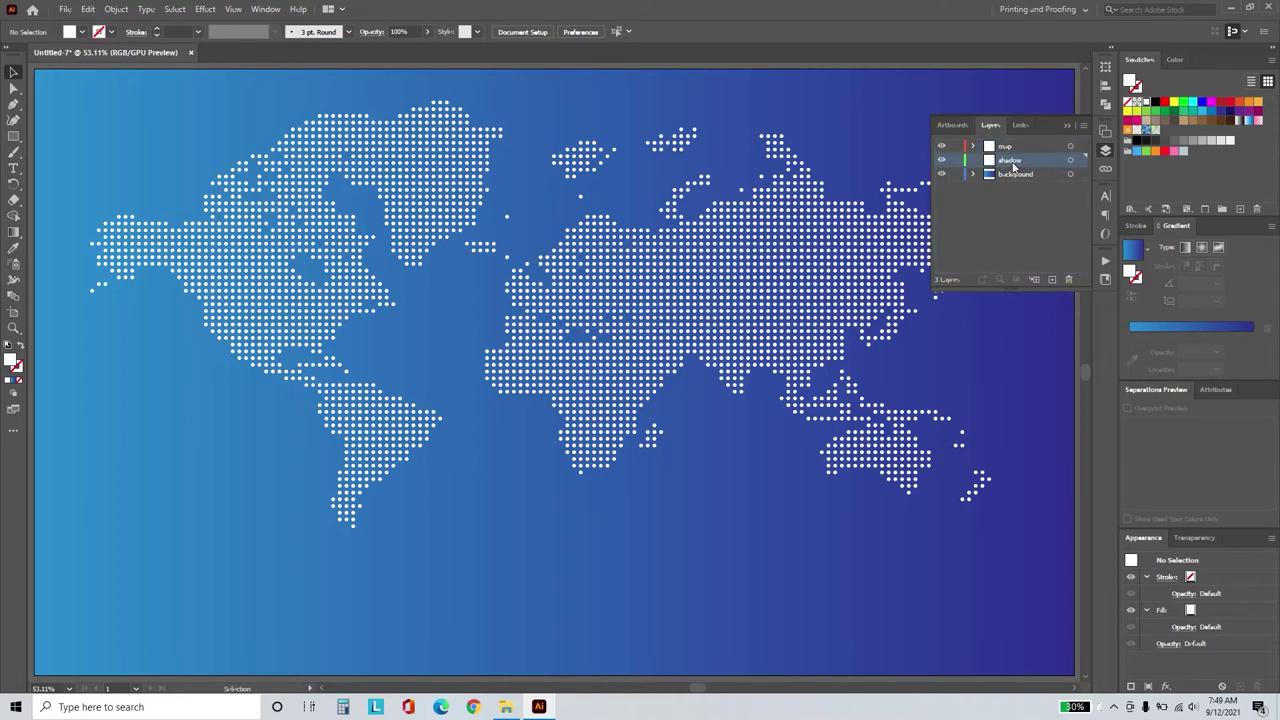
Copy the dotted world map, hide the map layer, and make shadow the active layer.
click(815, 193)
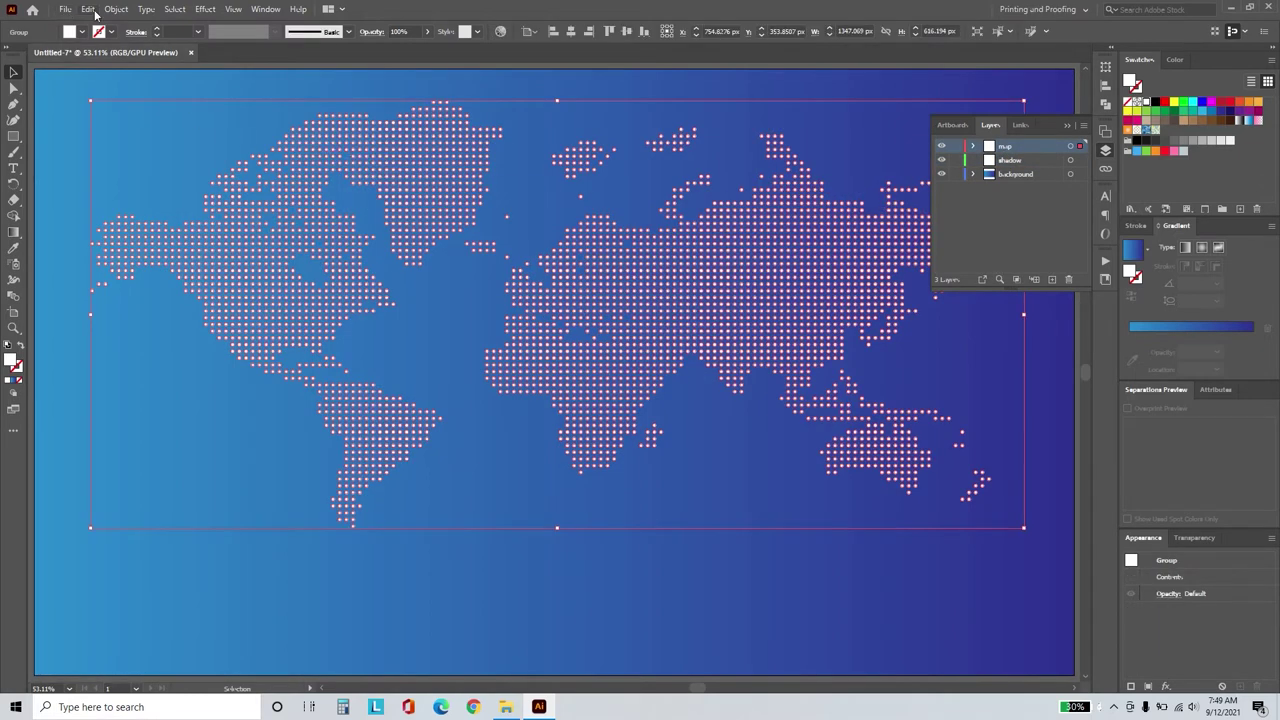
click(89, 10)
click(120, 73)
click(941, 147)
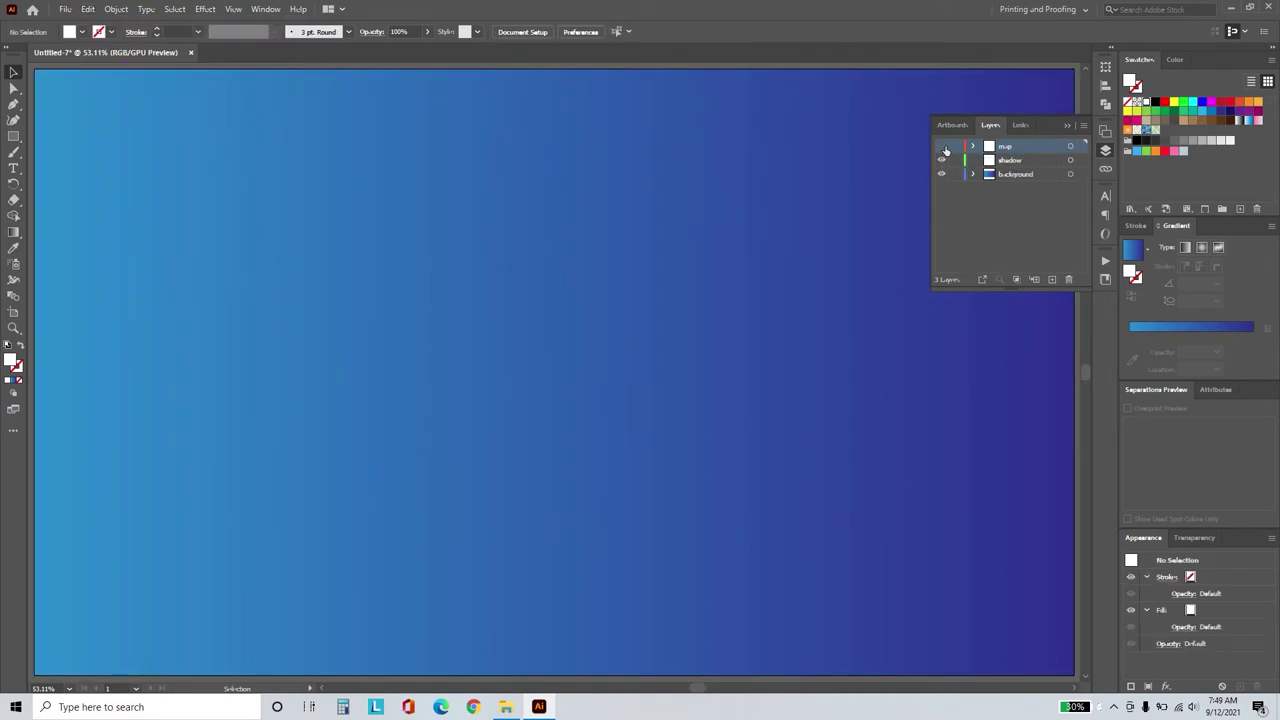
click(1047, 167)
click(1070, 160)
Paste the map copy in place on the shadow layer with a 6 pt black stroke.
click(89, 9)
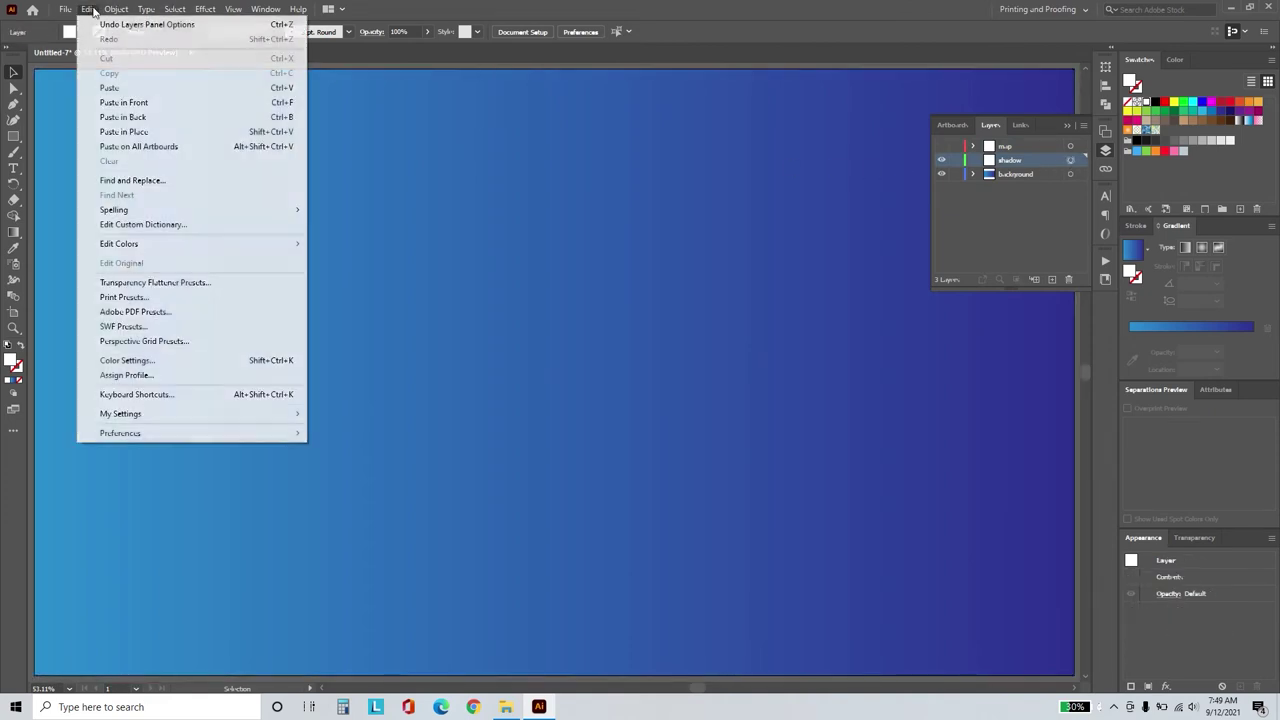
click(143, 131)
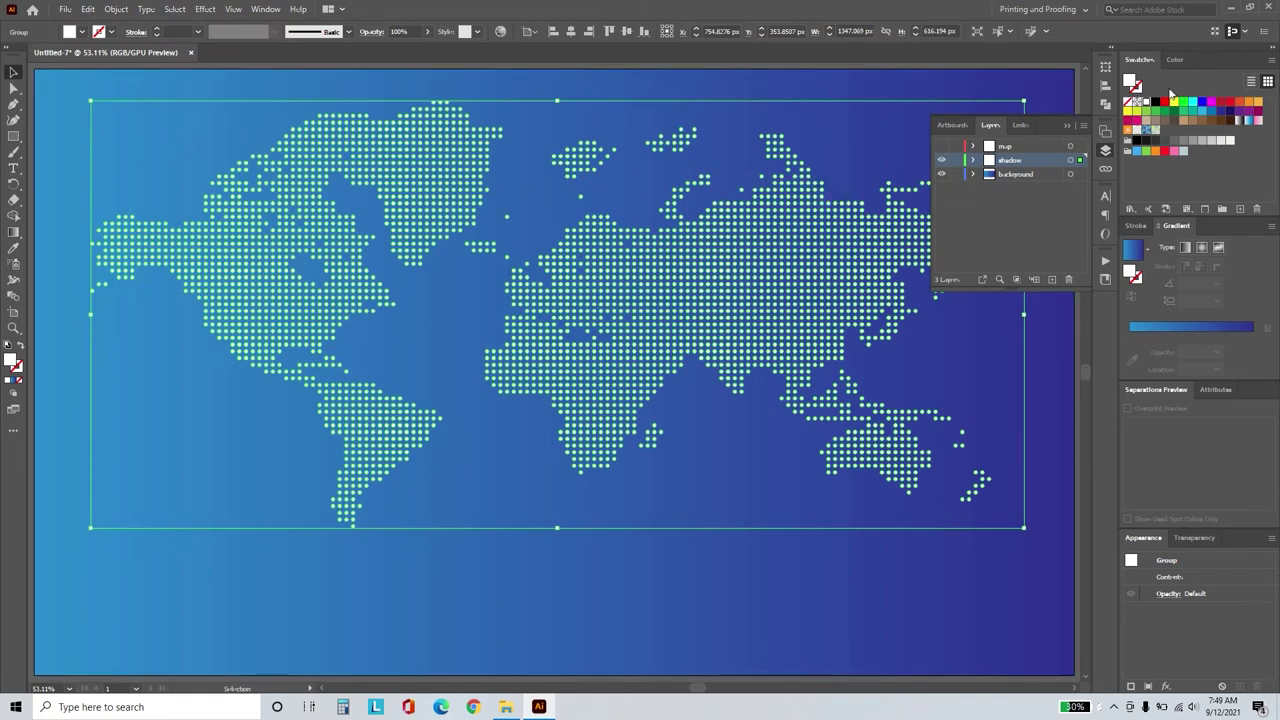
click(1139, 226)
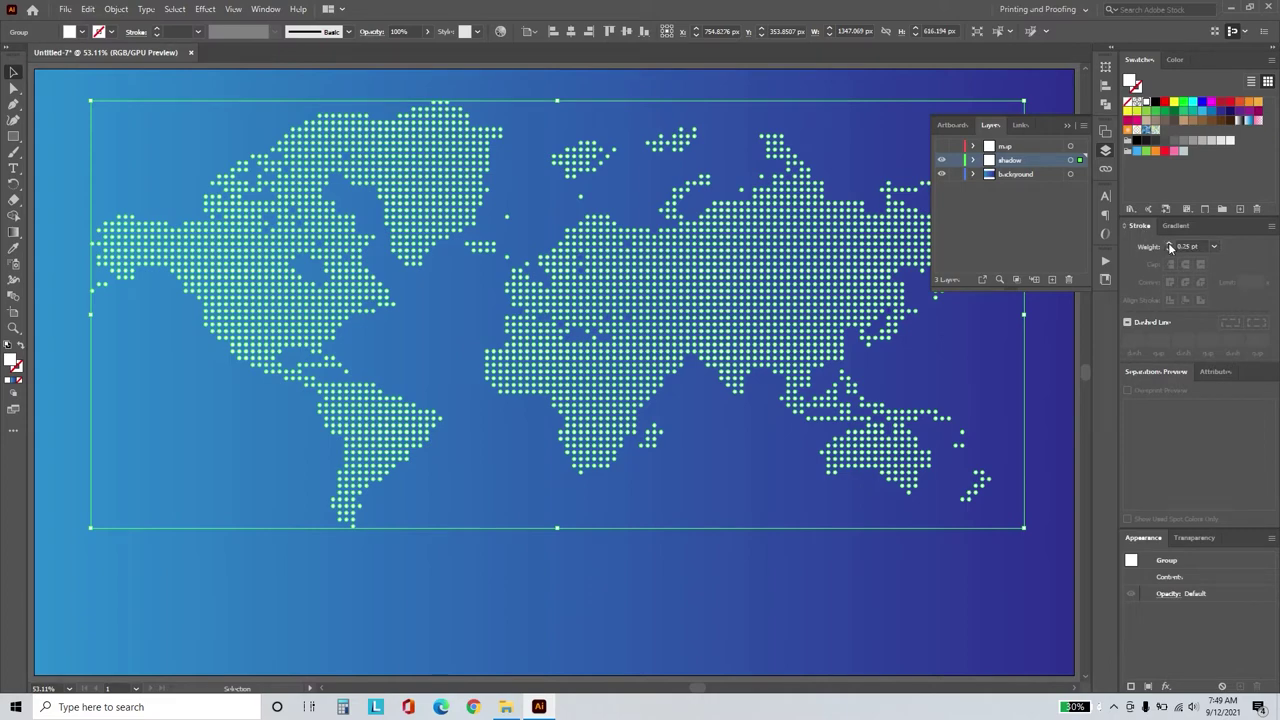
click(1169, 244)
click(1169, 244)
click(1170, 246)
drag(553, 258, 1135, 257)
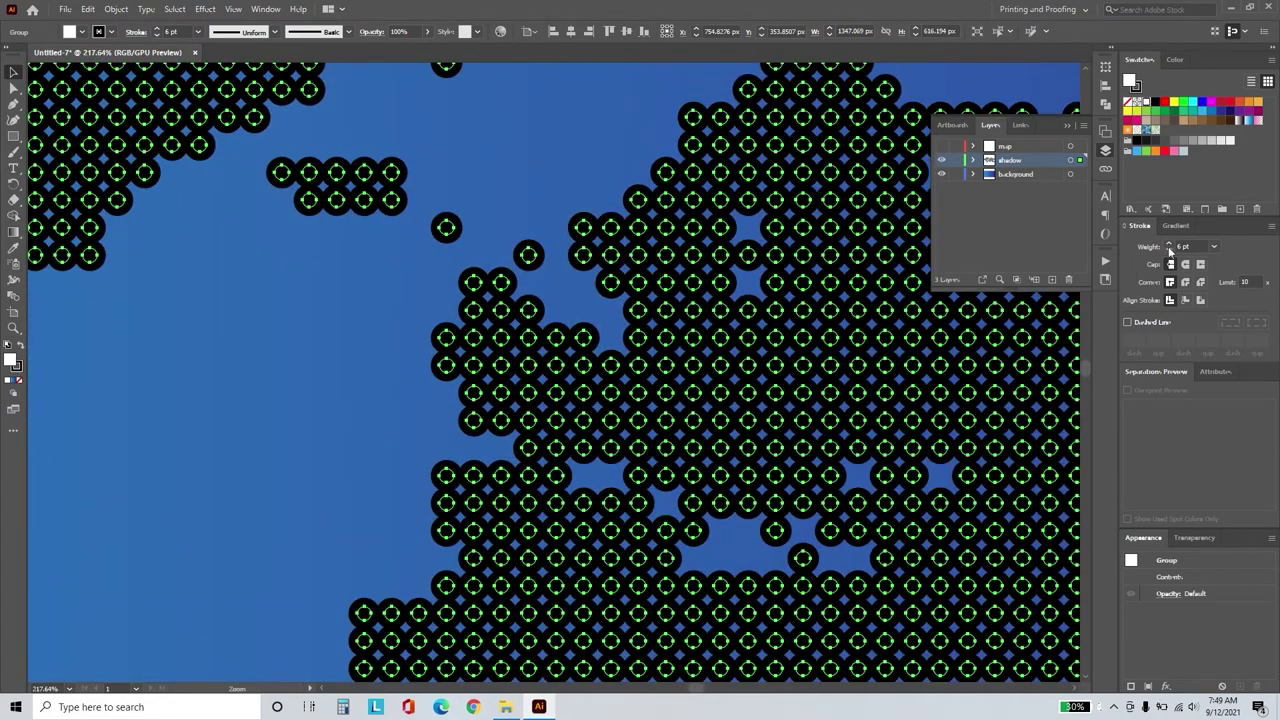
Raise the shadow dots' stroke to 10 pt and expand fill and stroke into shapes.
click(1169, 244)
click(1169, 244)
click(1169, 244)
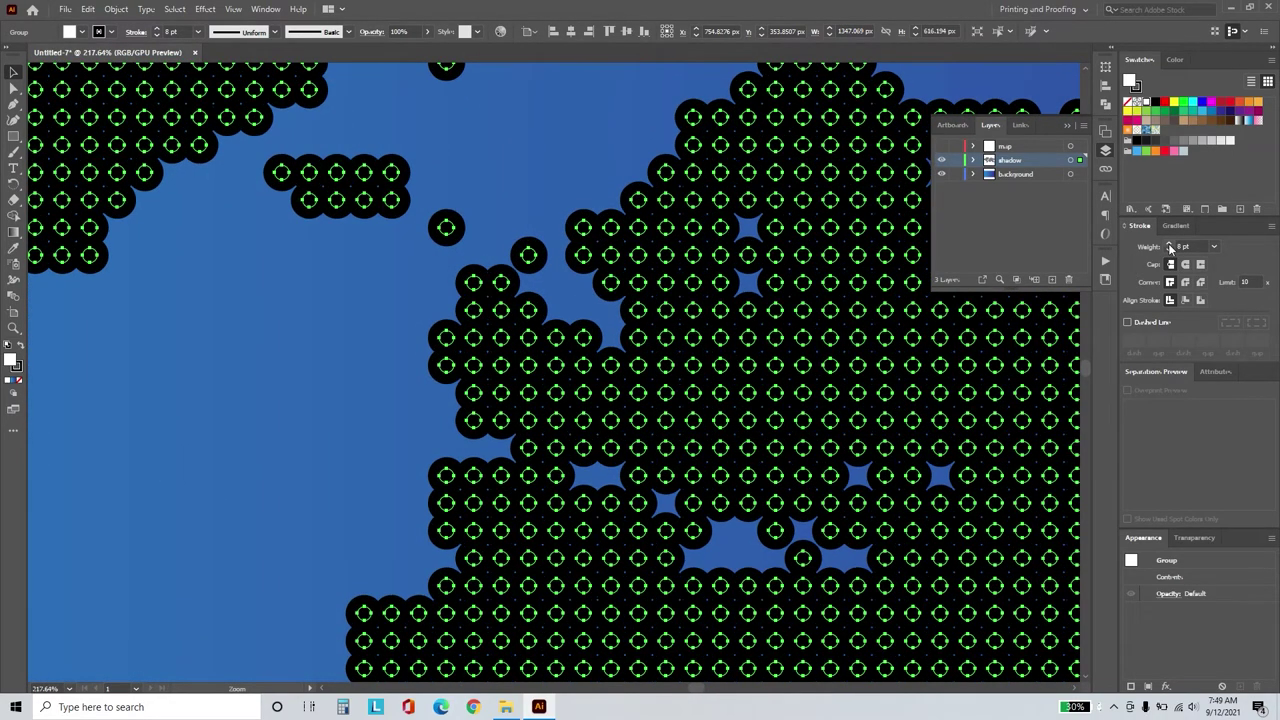
click(1168, 243)
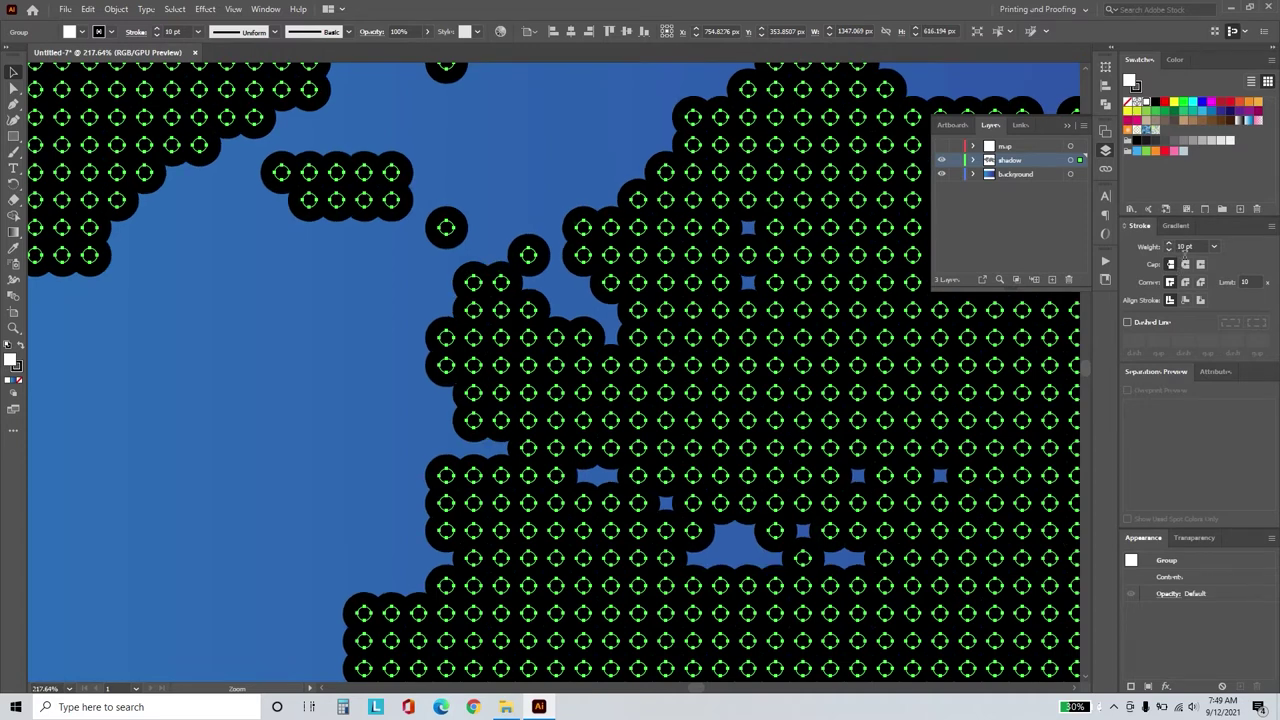
key(ctrl+h)
click(116, 9)
click(140, 166)
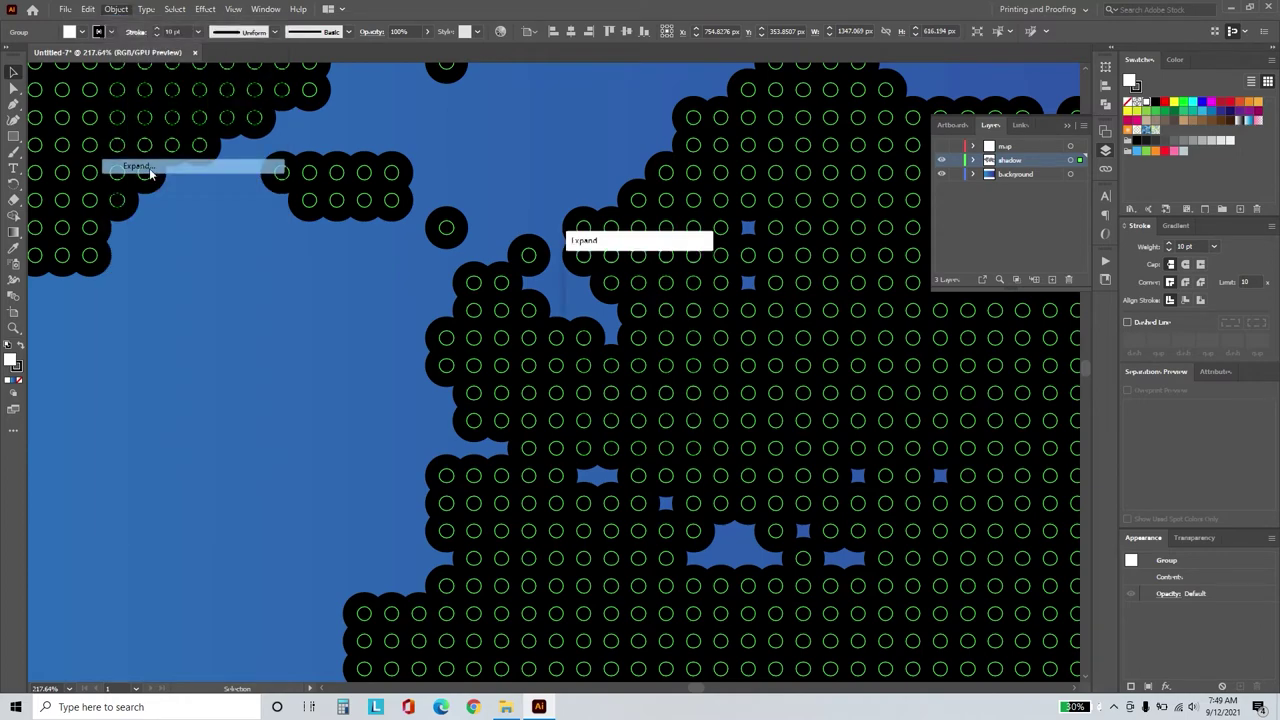
click(613, 432)
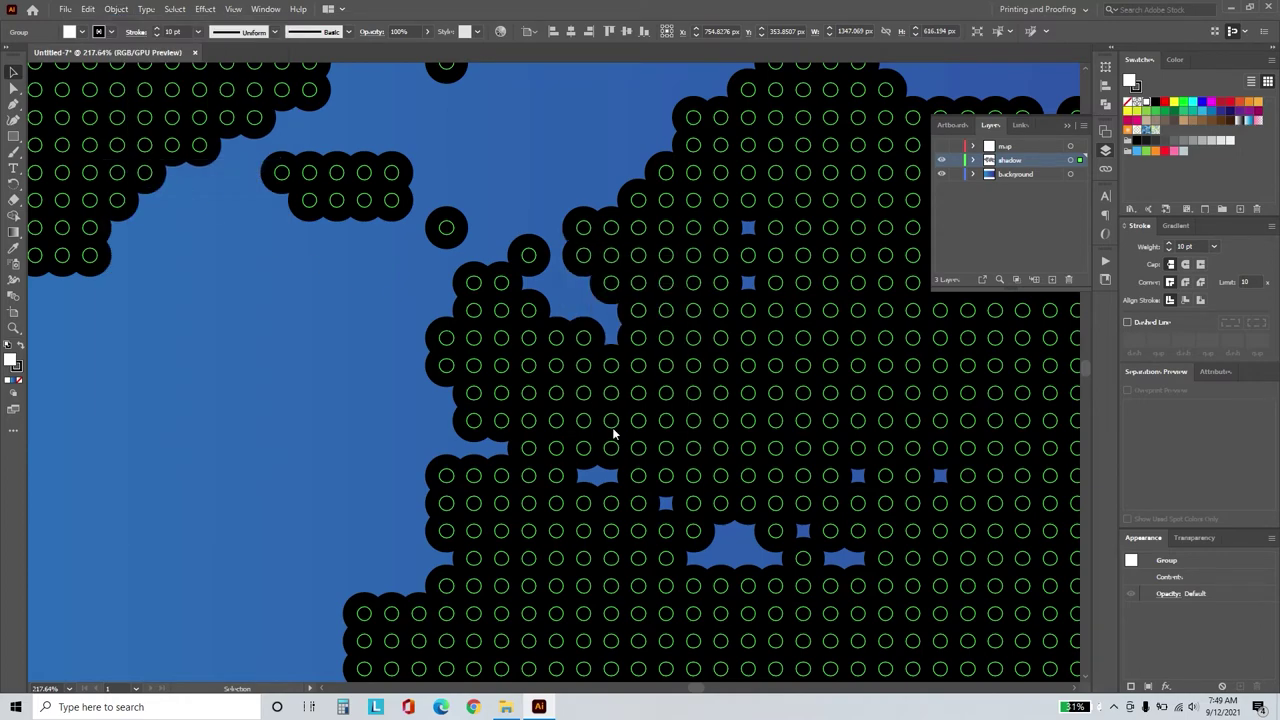
Unite the expanded shadow circles into one shape and fill it light grey.
click(1157, 102)
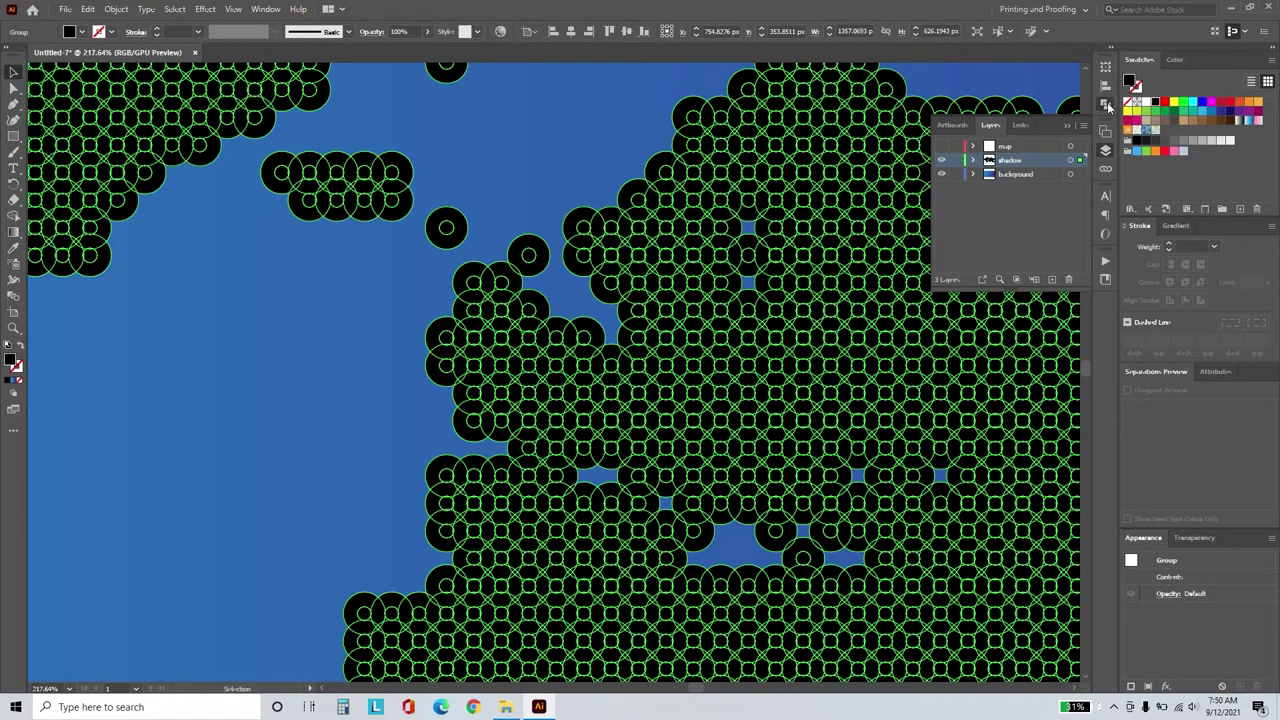
click(1106, 104)
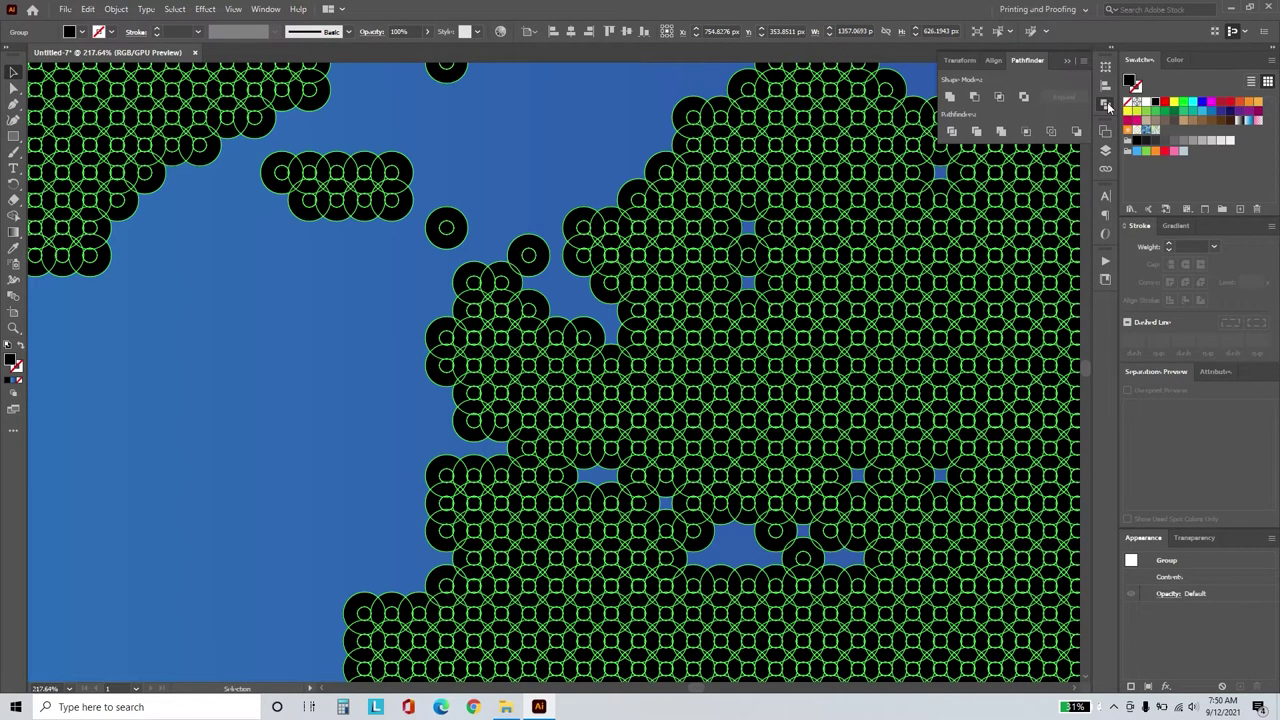
click(951, 97)
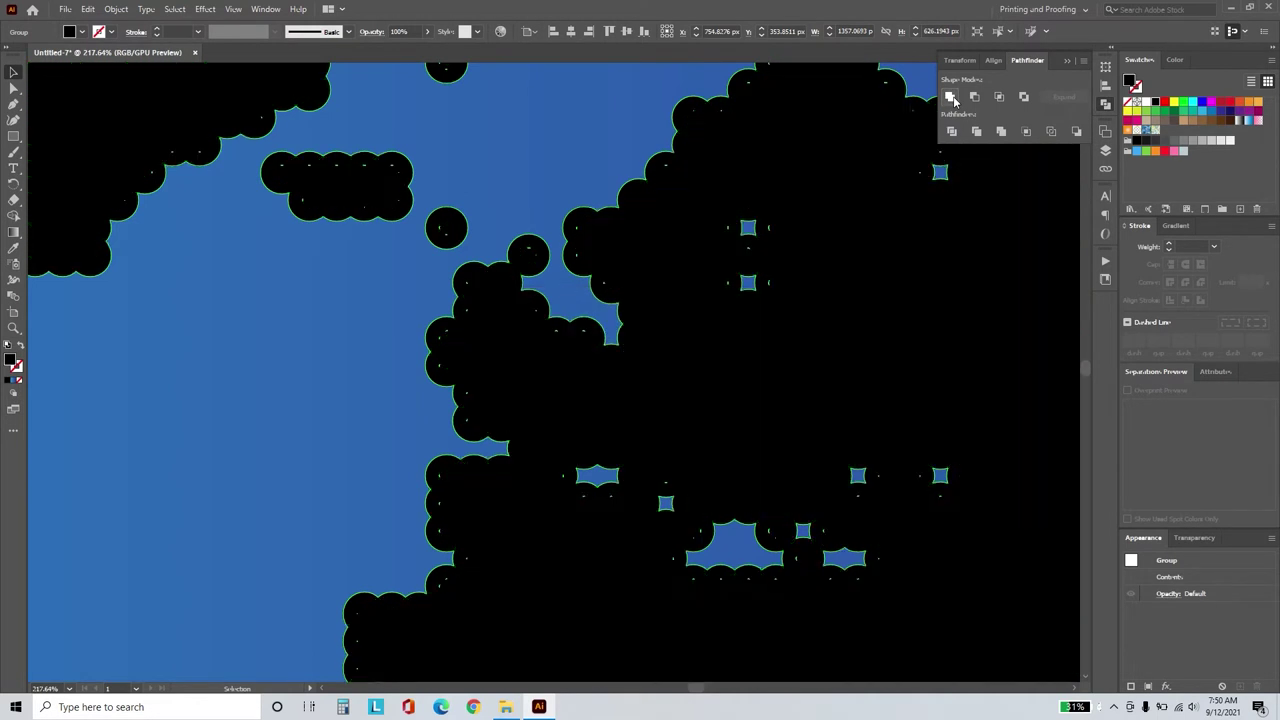
click(1231, 141)
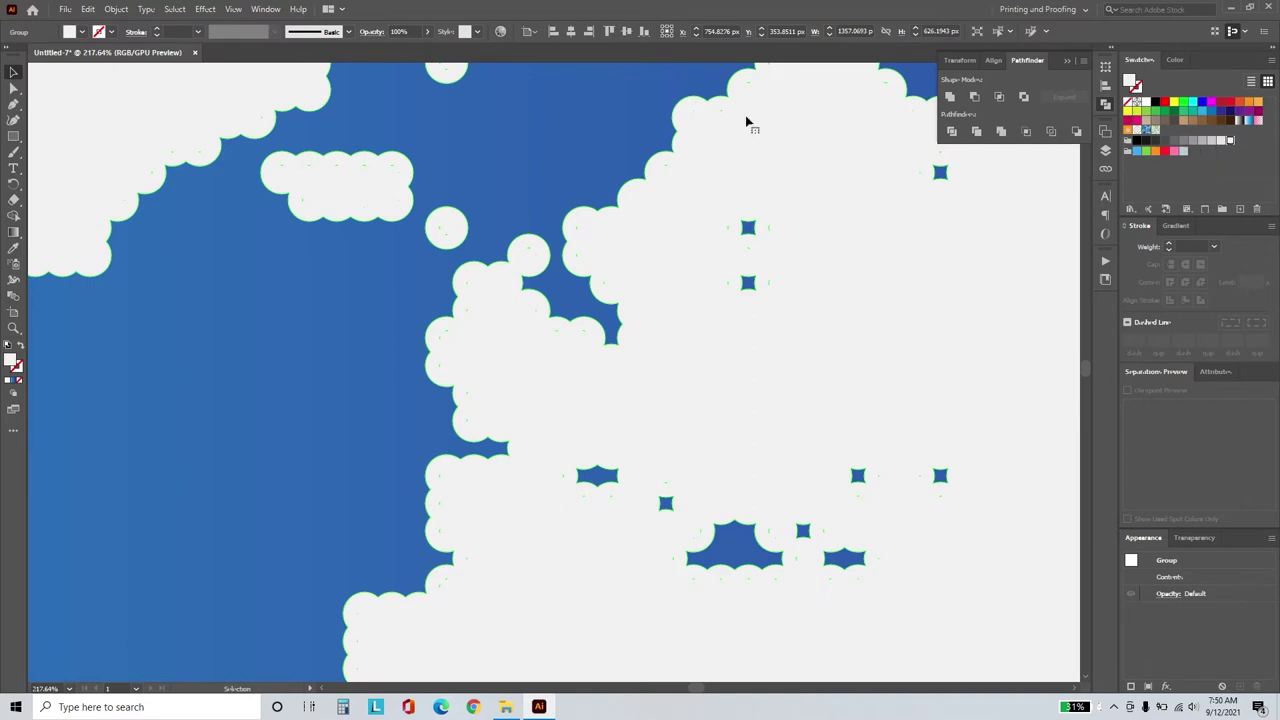
Set the shadow's transparency blend mode to Multiply and zoom out to the whole map.
click(380, 36)
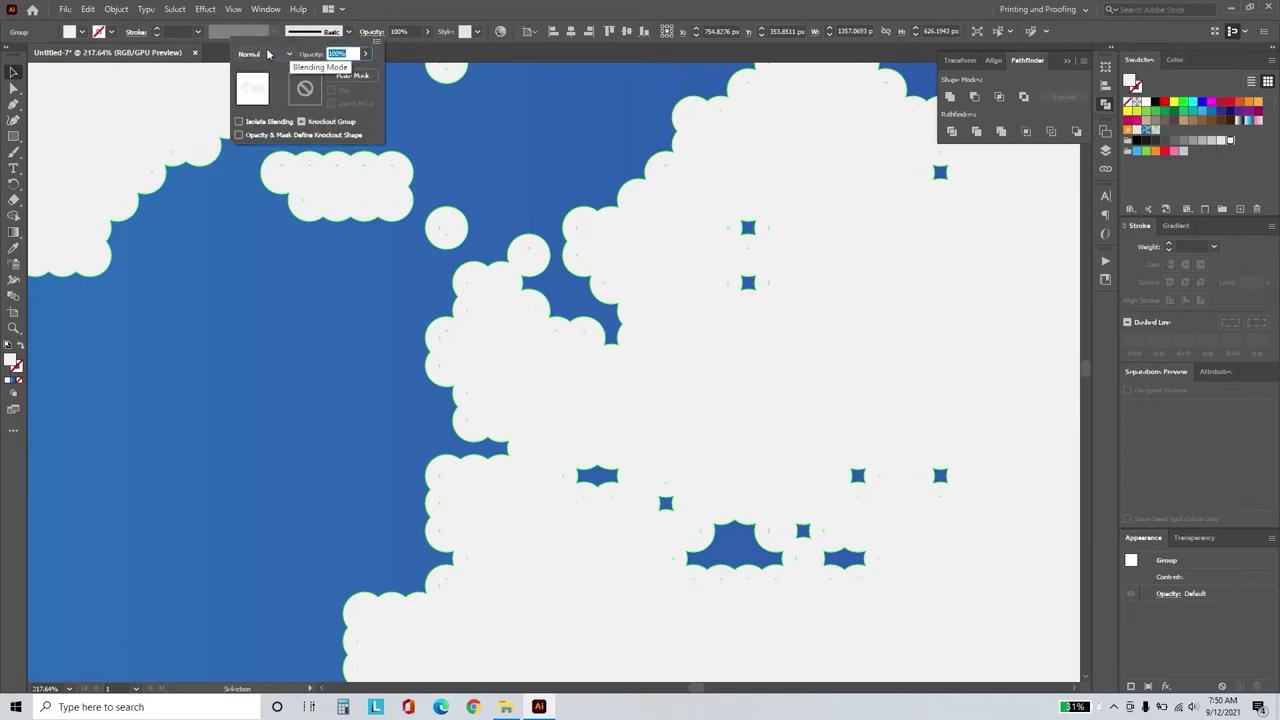
click(262, 54)
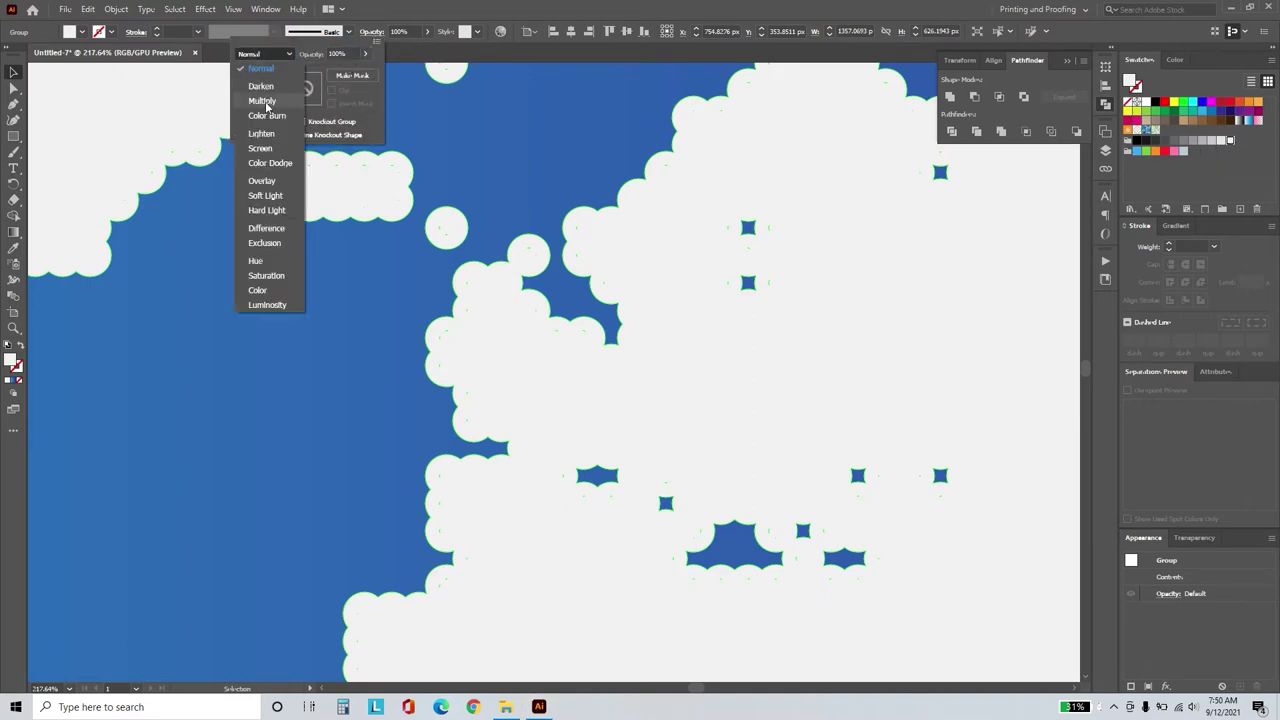
click(262, 101)
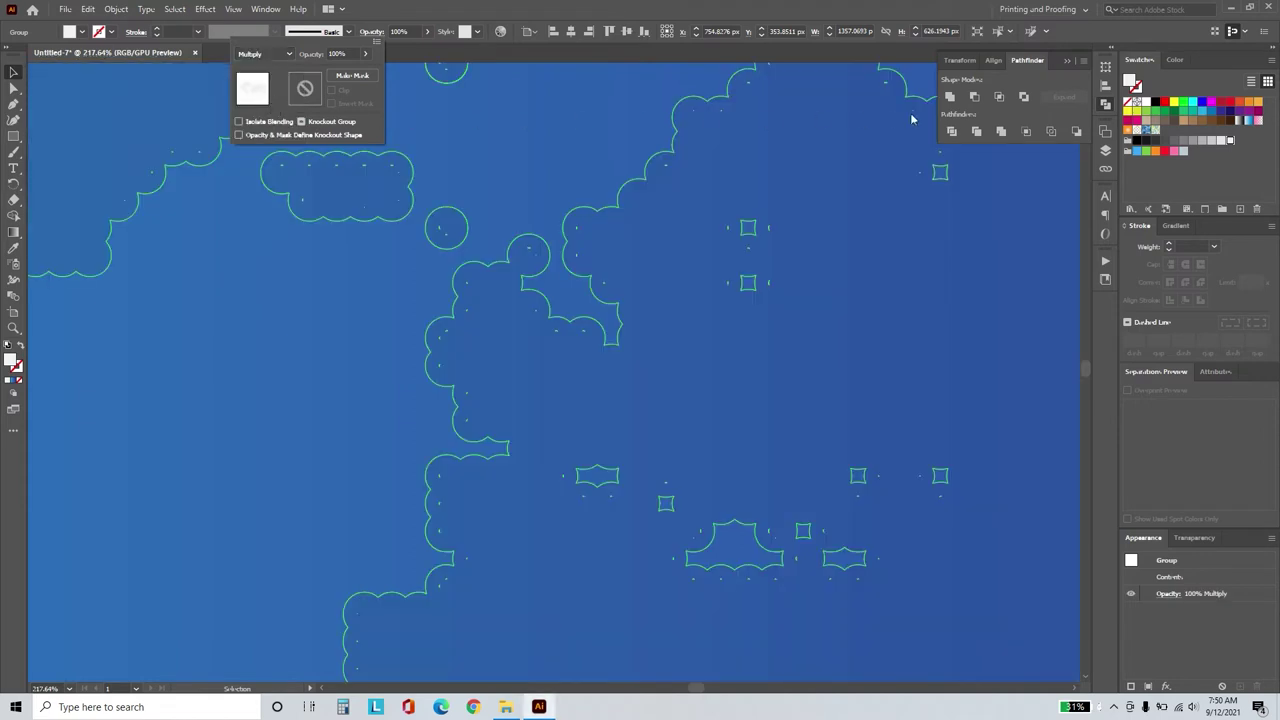
click(1106, 105)
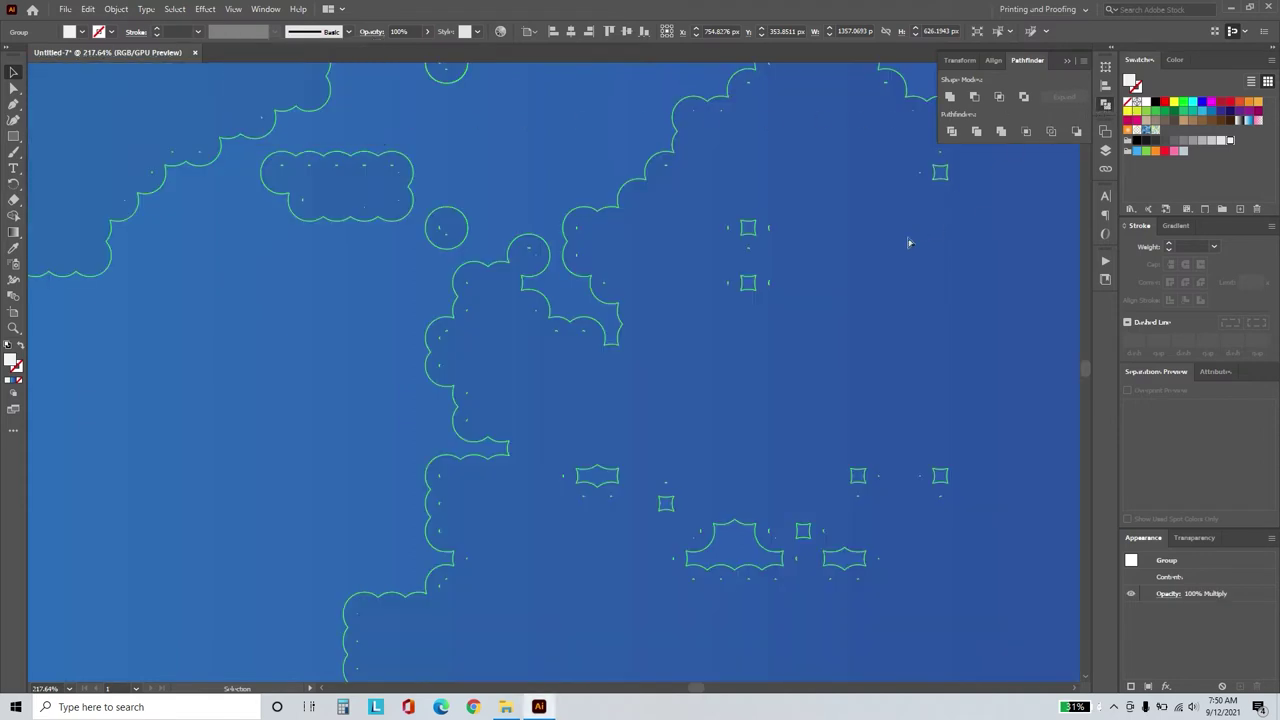
ctrl+click(446, 353)
drag(446, 353, 183, 334)
Make the white dotted map layer visible again.
drag(375, 328, 361, 282)
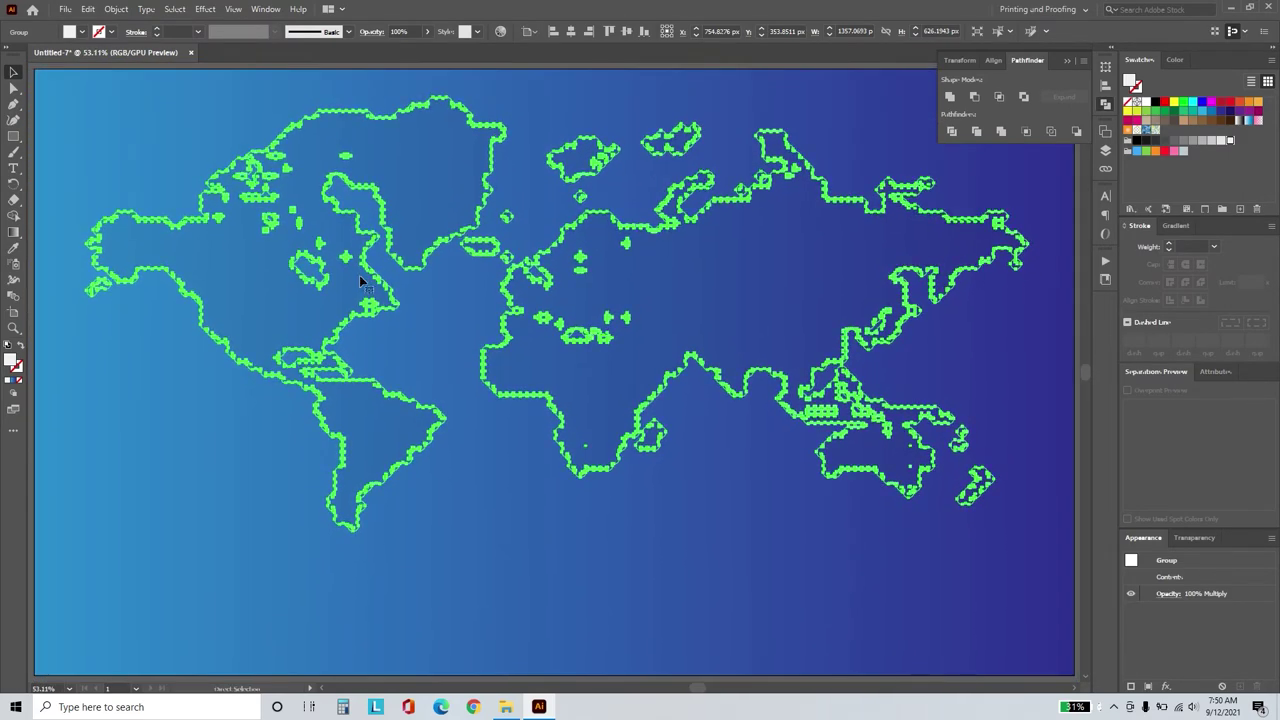
key(v)
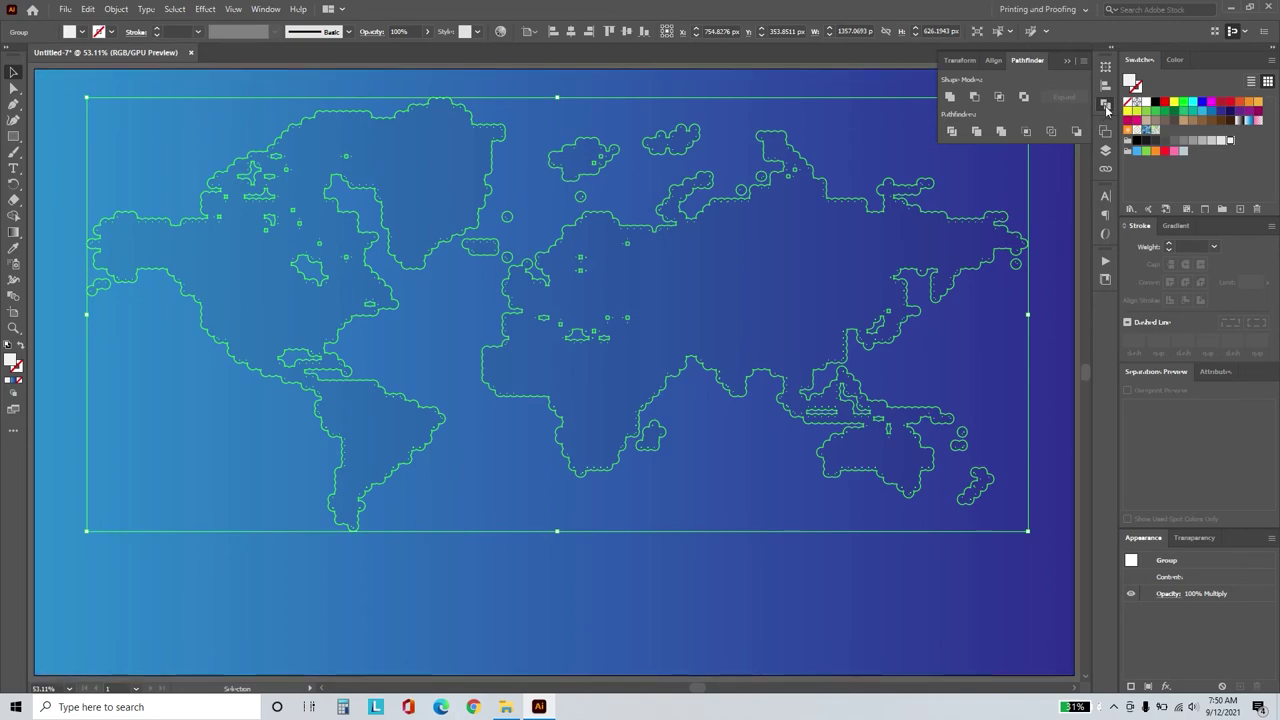
click(1105, 104)
click(1106, 150)
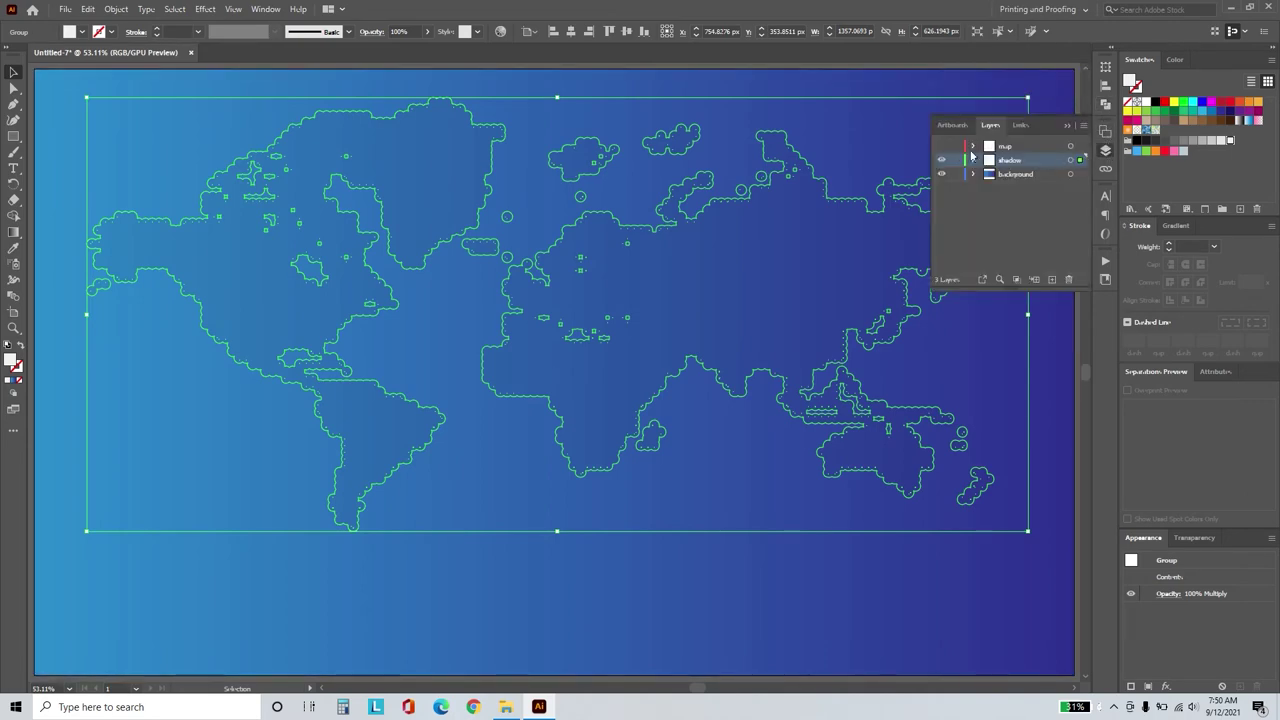
click(942, 146)
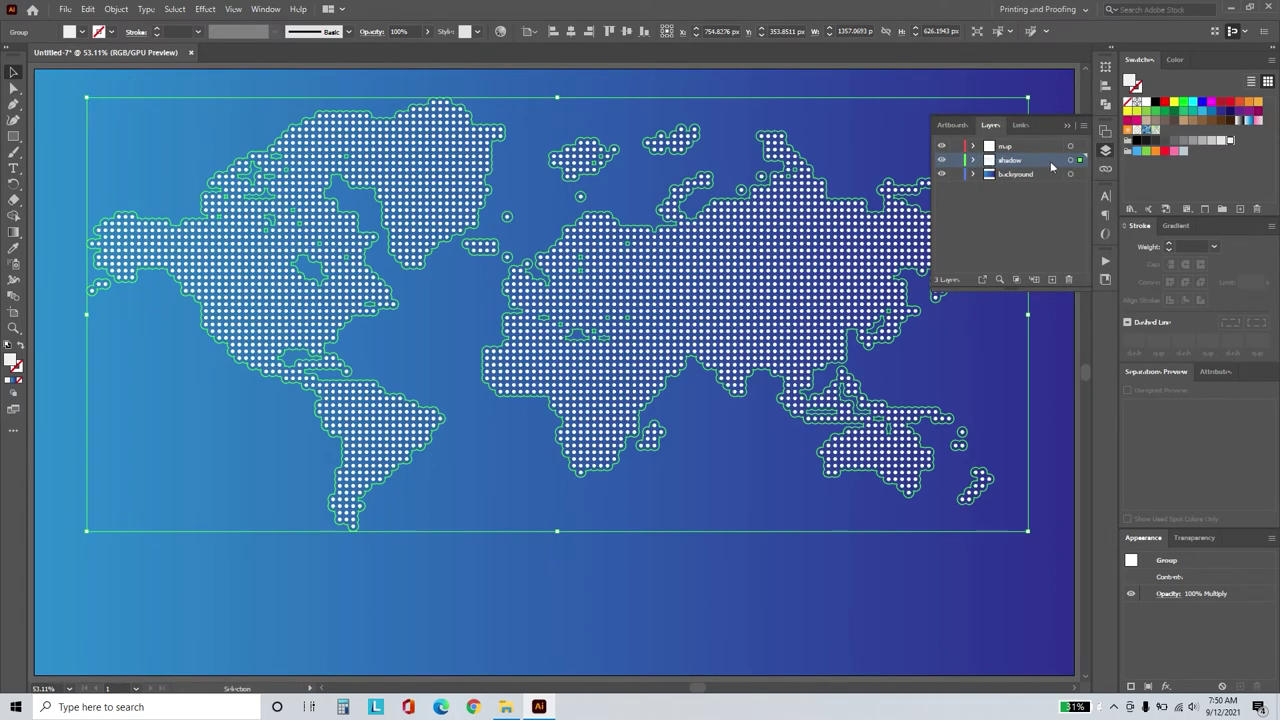
click(1106, 150)
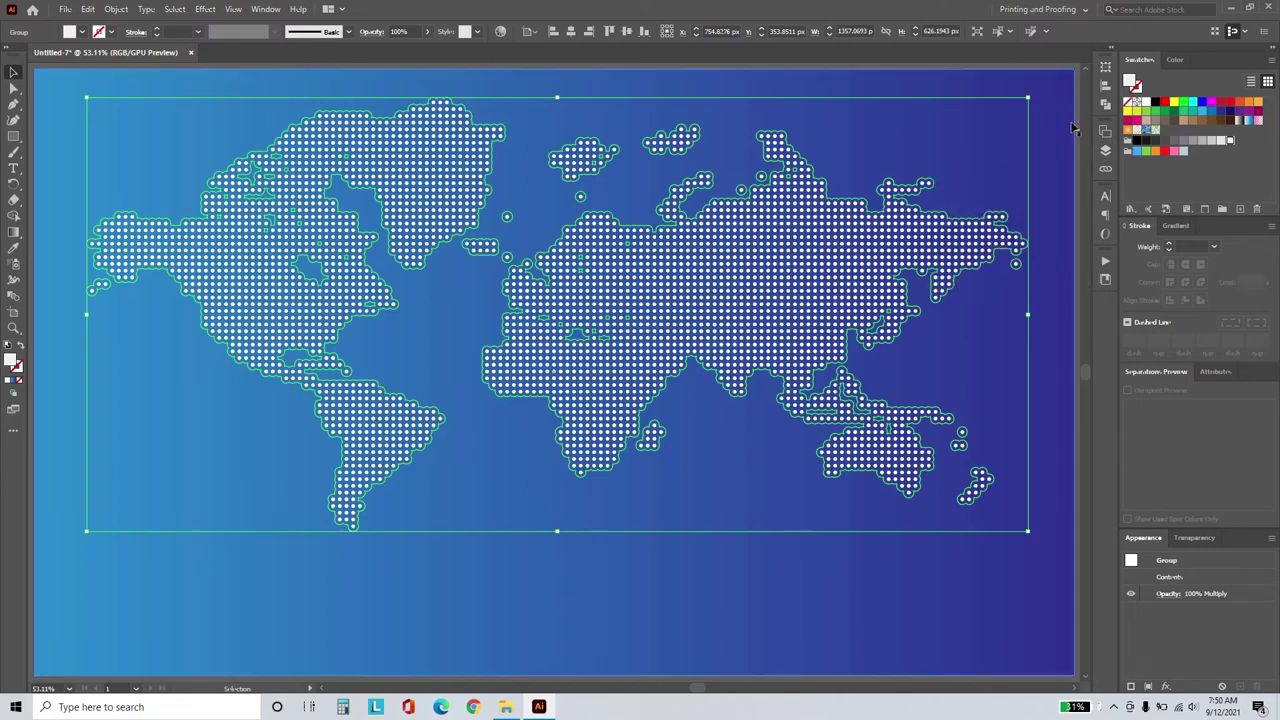
Hide edges, nudge the shadow 10 px down, and deselect everything.
key(ctrl+h)
key(ctrl+h)
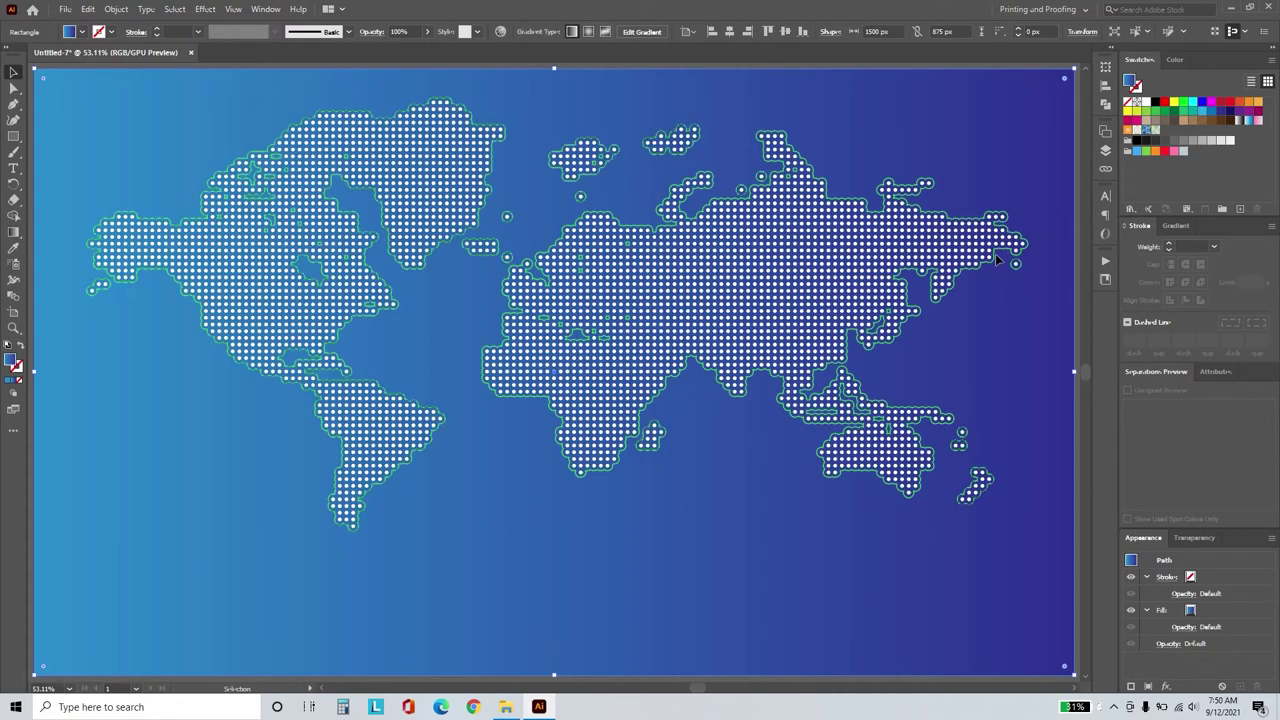
key(shift)
key(shift+Down)
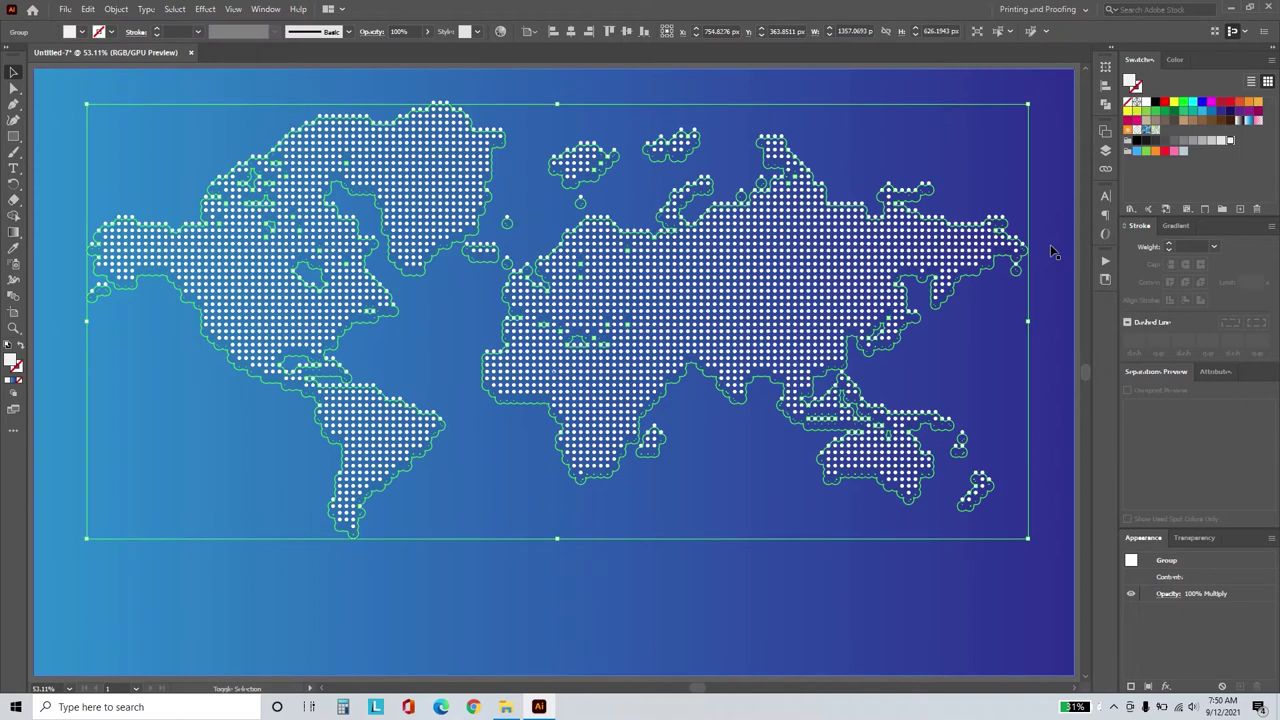
click(1012, 77)
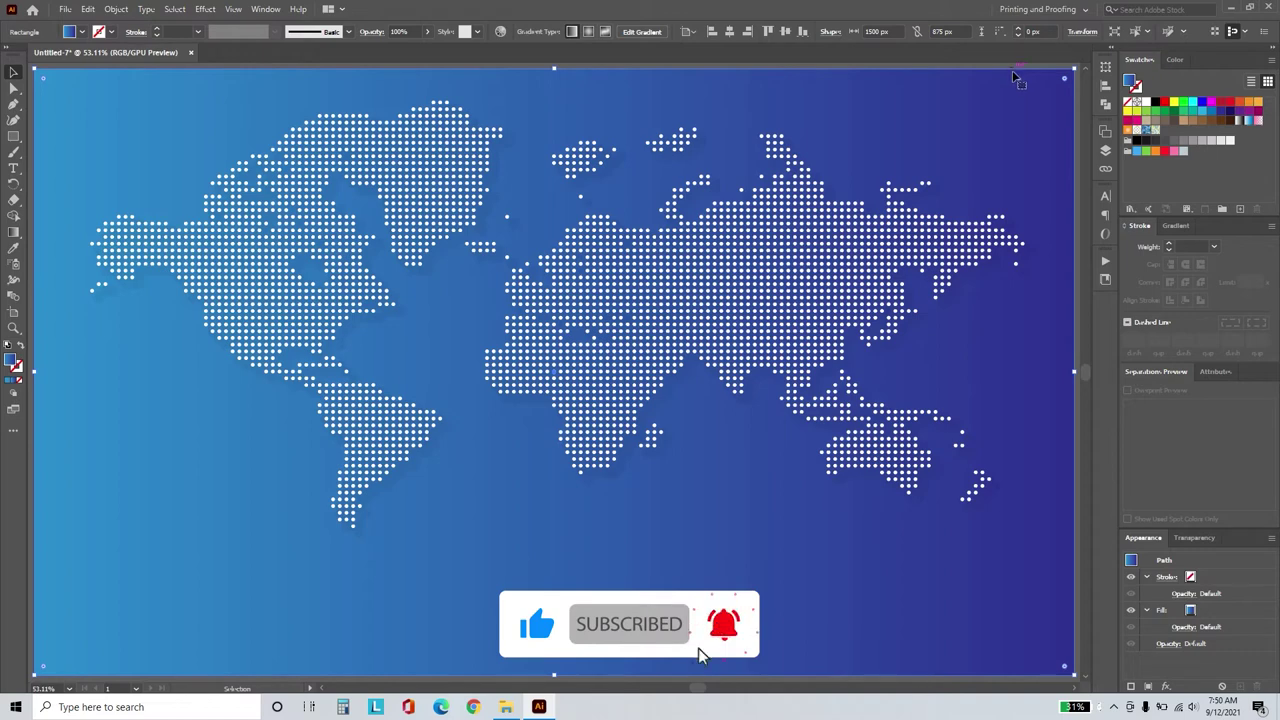
key(ctrl+shift+a)
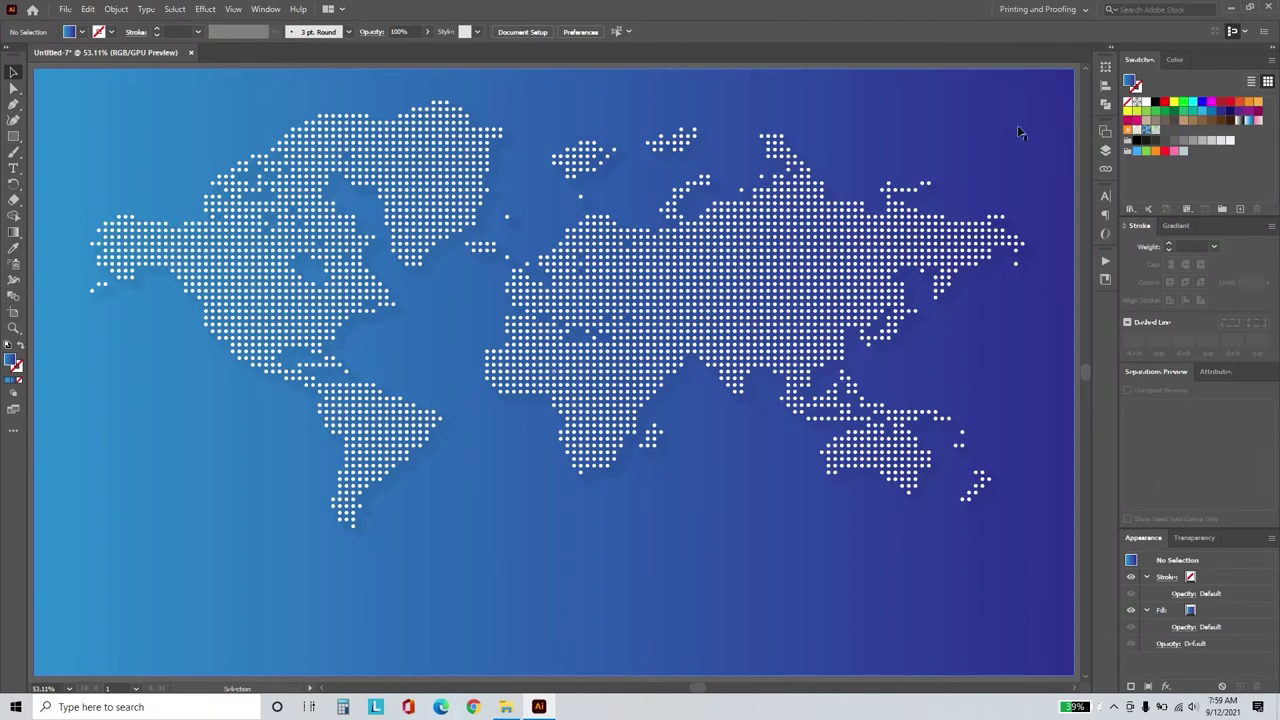
Add a layer named compass, lock the background, and hide the shadow and map layers.
click(1105, 151)
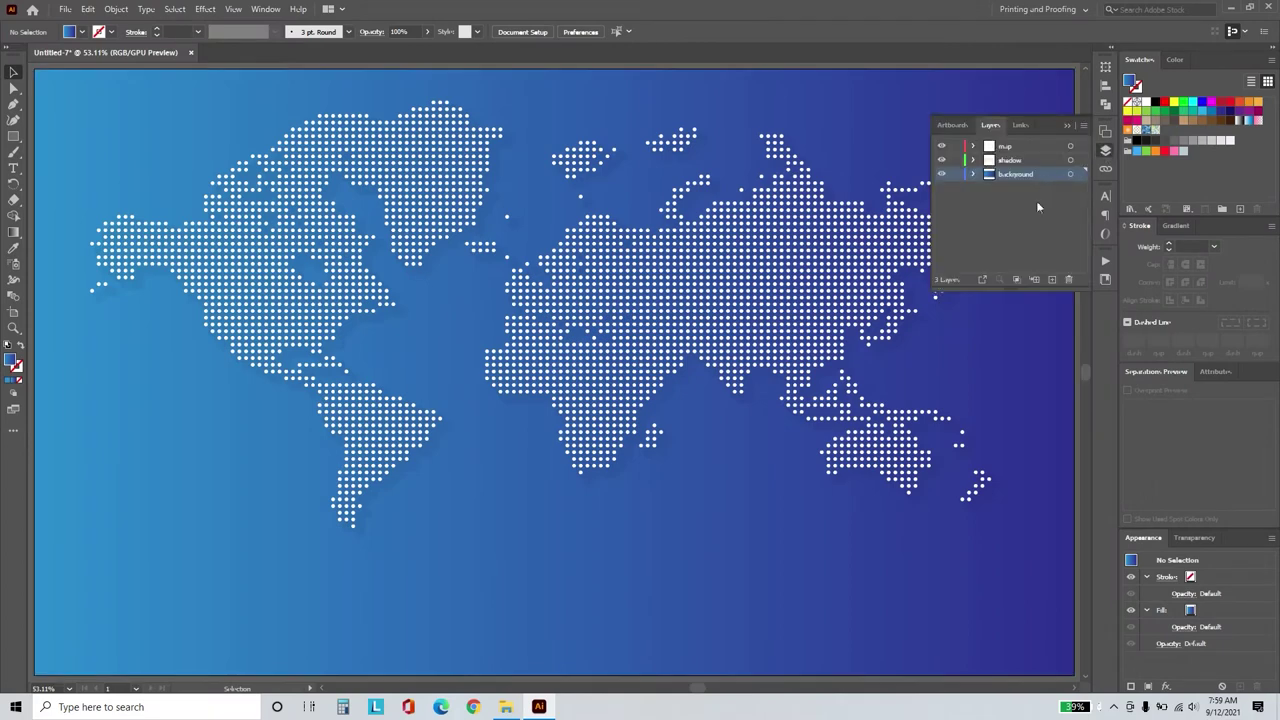
click(1051, 279)
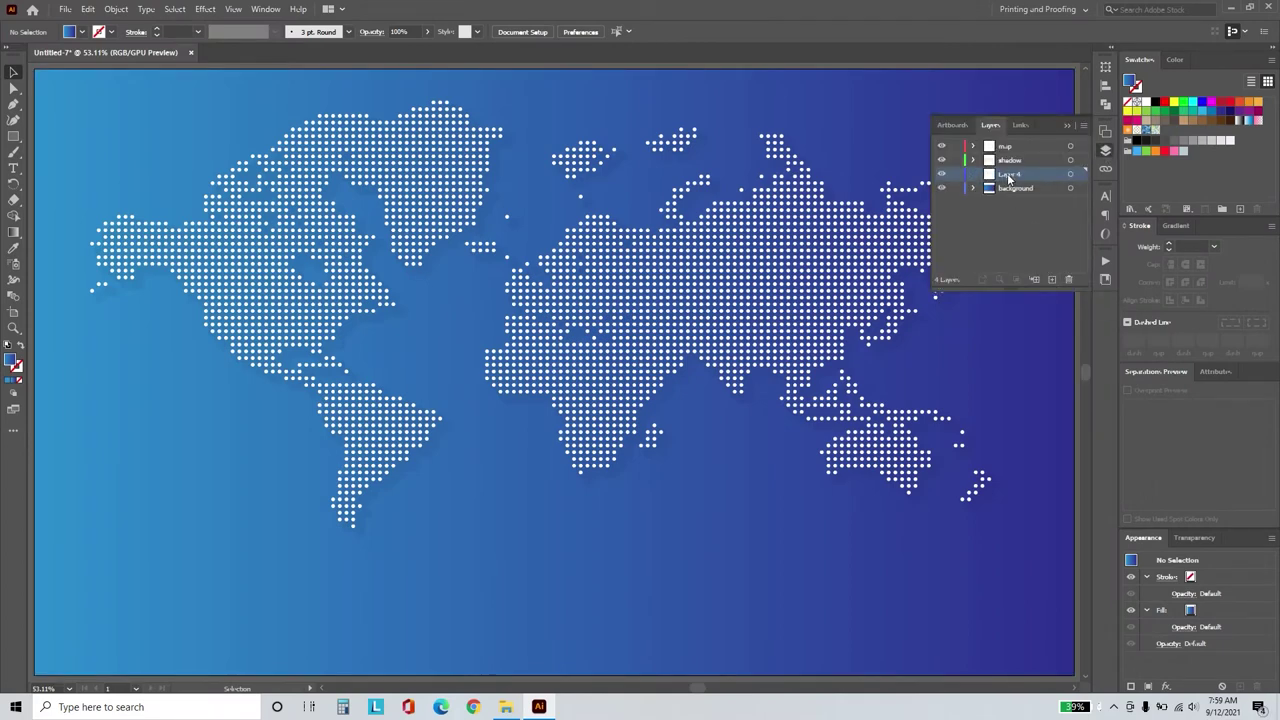
double_click(1008, 176)
text(d)
key(Return)
click(955, 188)
click(941, 160)
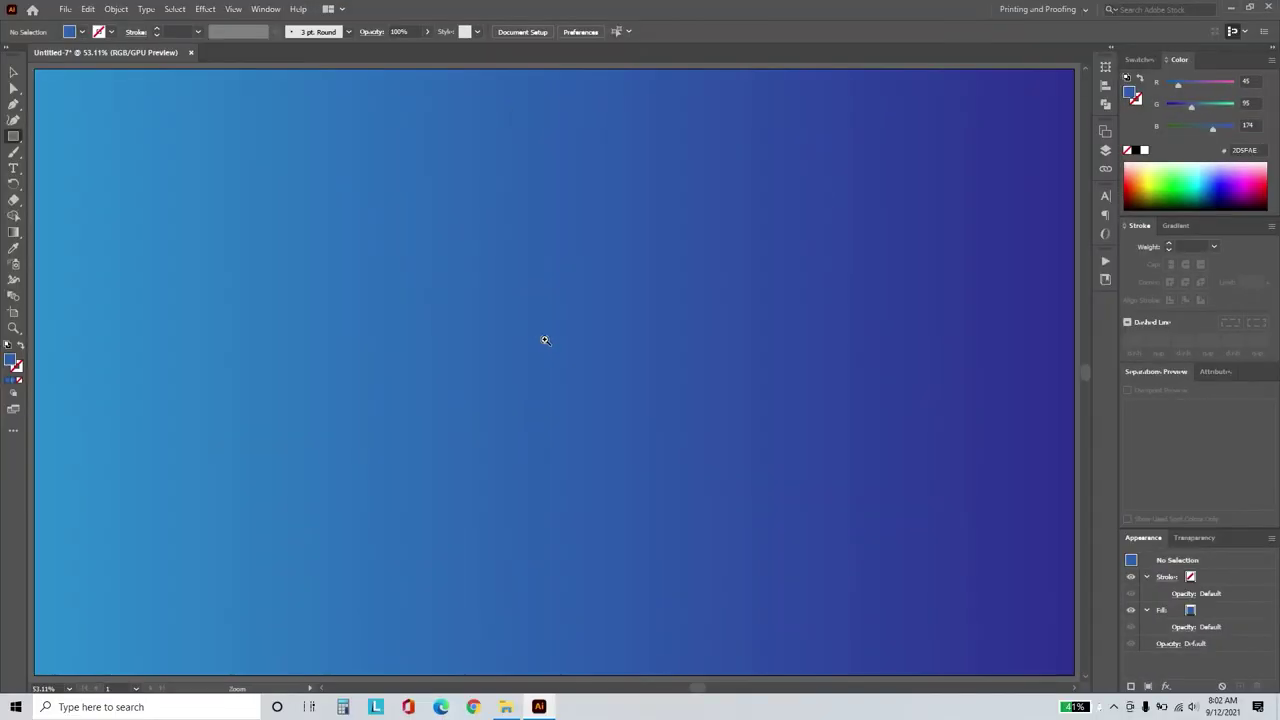
drag(545, 340, 674, 346)
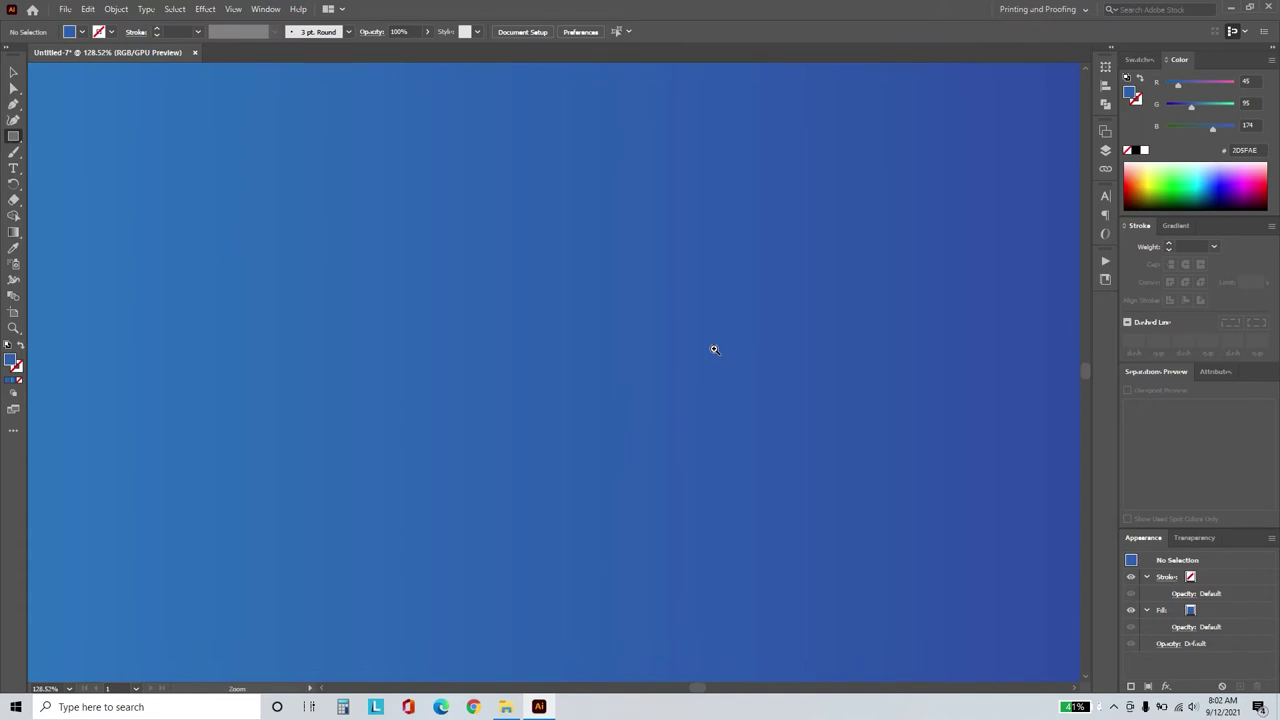
Draw a 26 px square with white fill and a 1.5 pt white stroke.
drag(504, 308, 547, 339)
drag(547, 339, 543, 345)
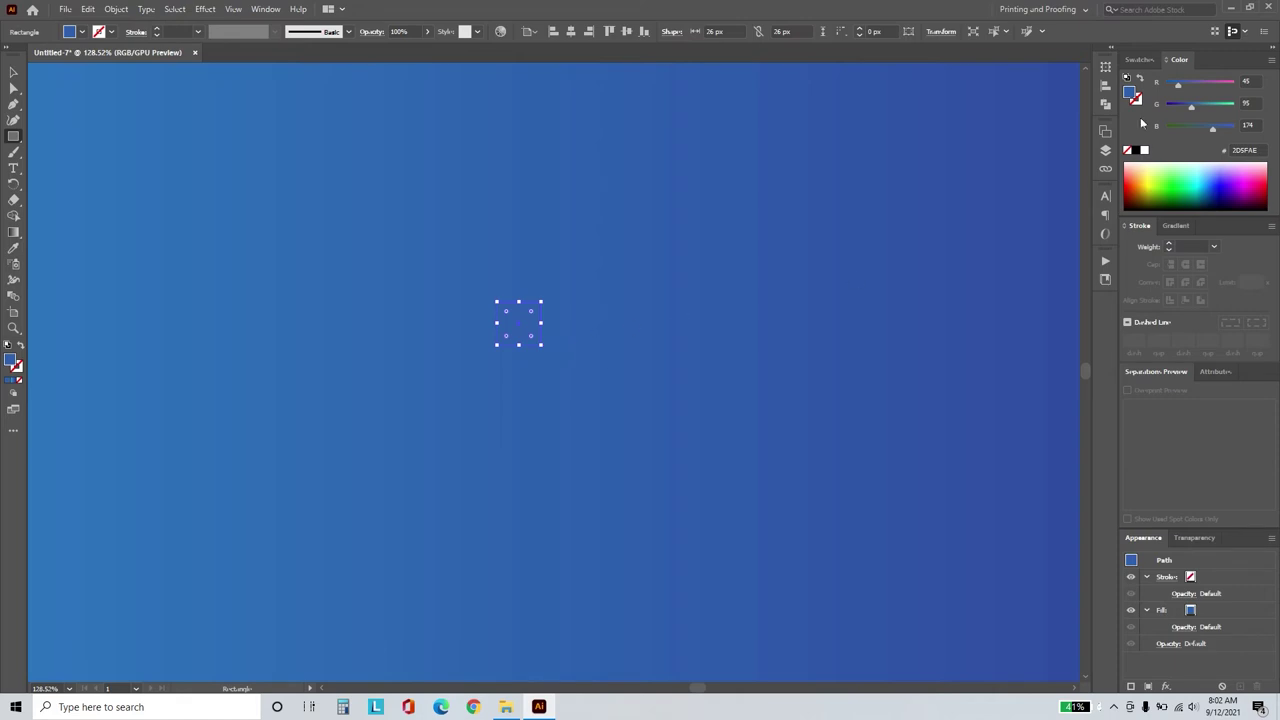
click(1139, 59)
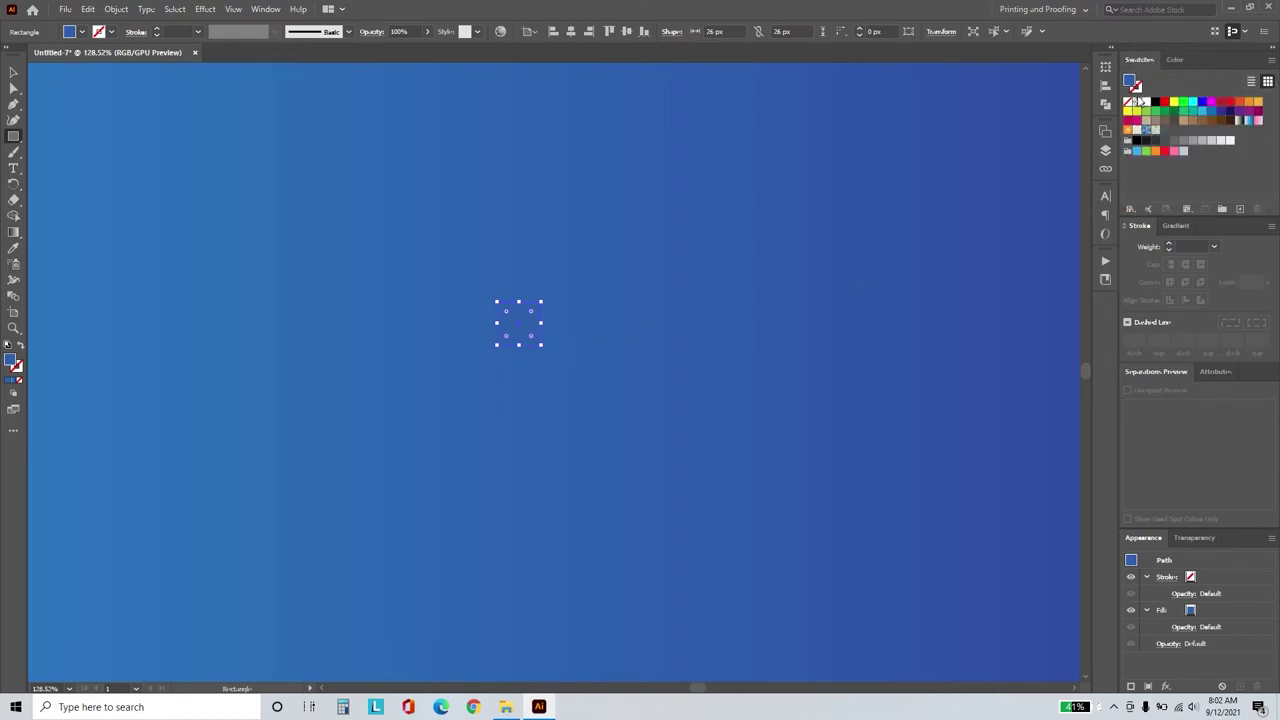
click(1147, 104)
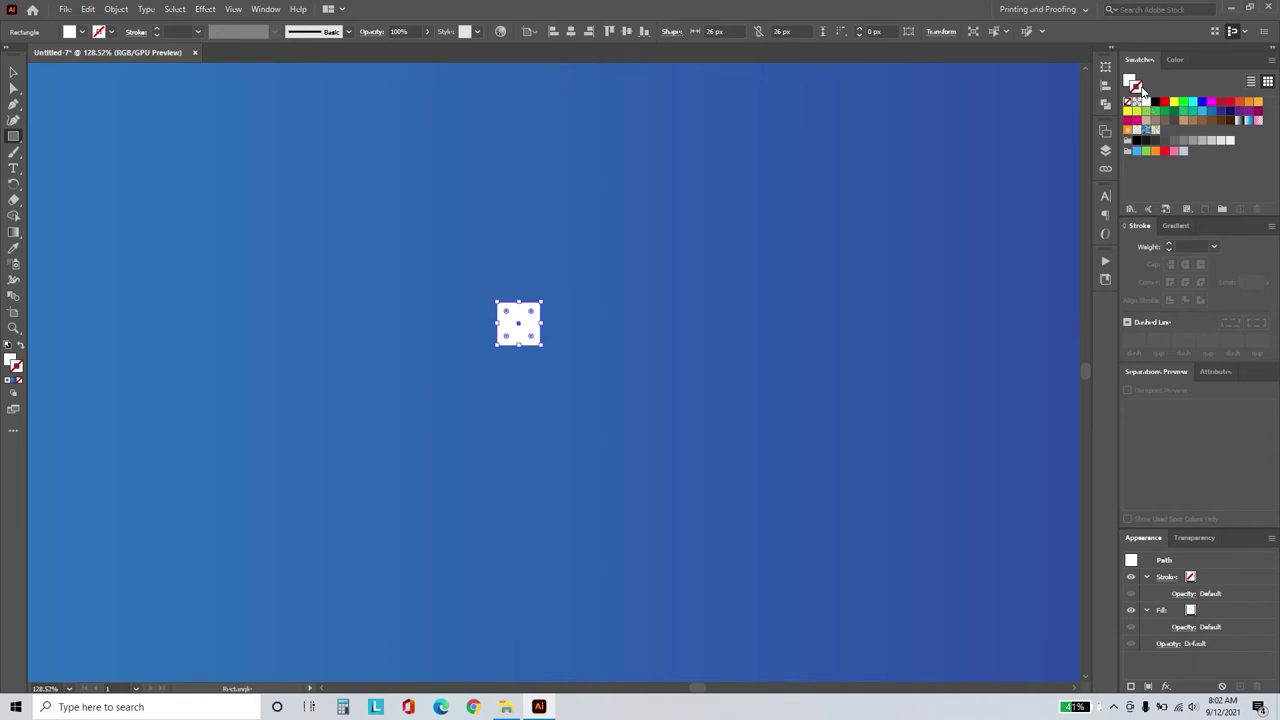
click(1147, 104)
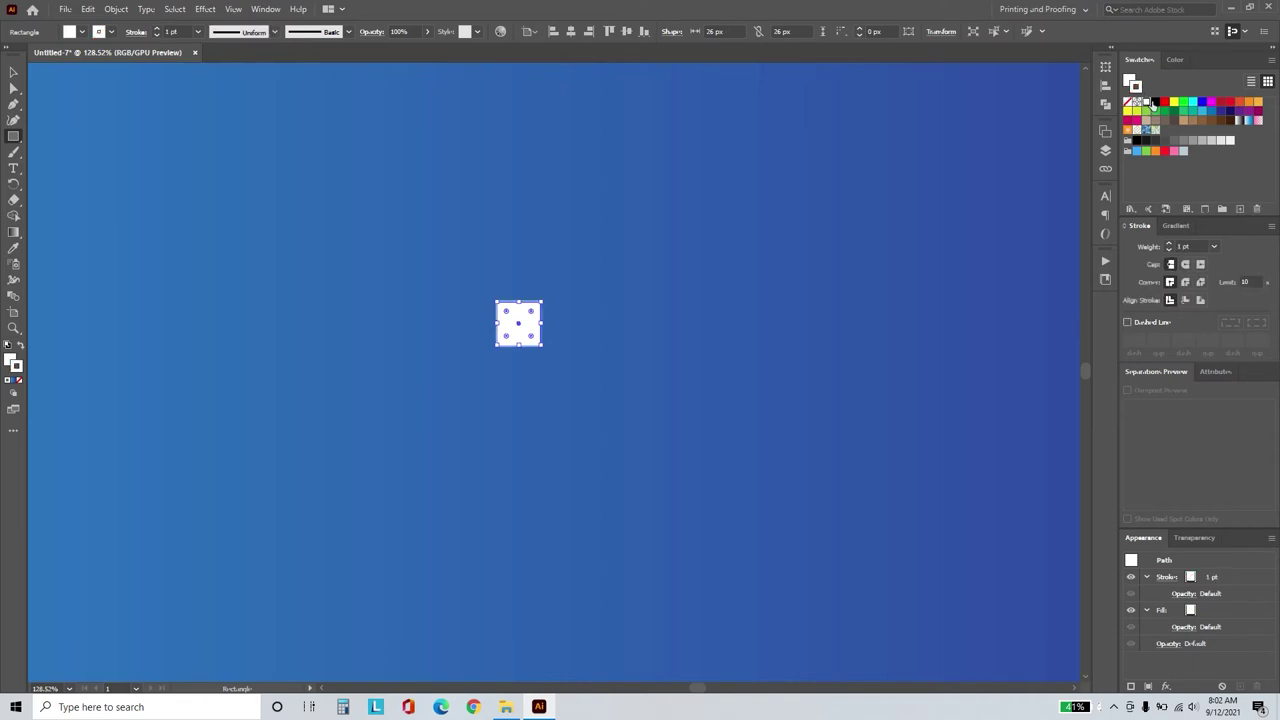
click(1184, 249)
key(Return)
Rotate the square 45° into a diamond and drag its top anchor up into a spike.
key(v)
drag(552, 303, 570, 322)
key(a)
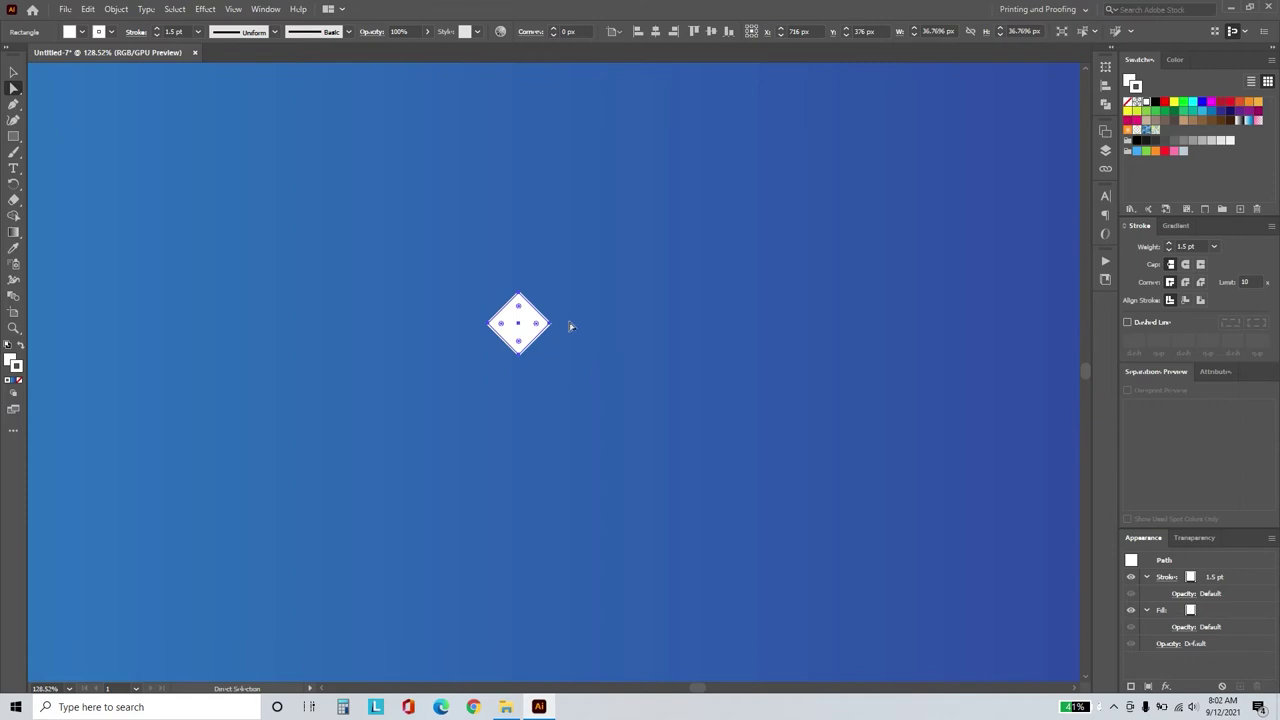
click(521, 298)
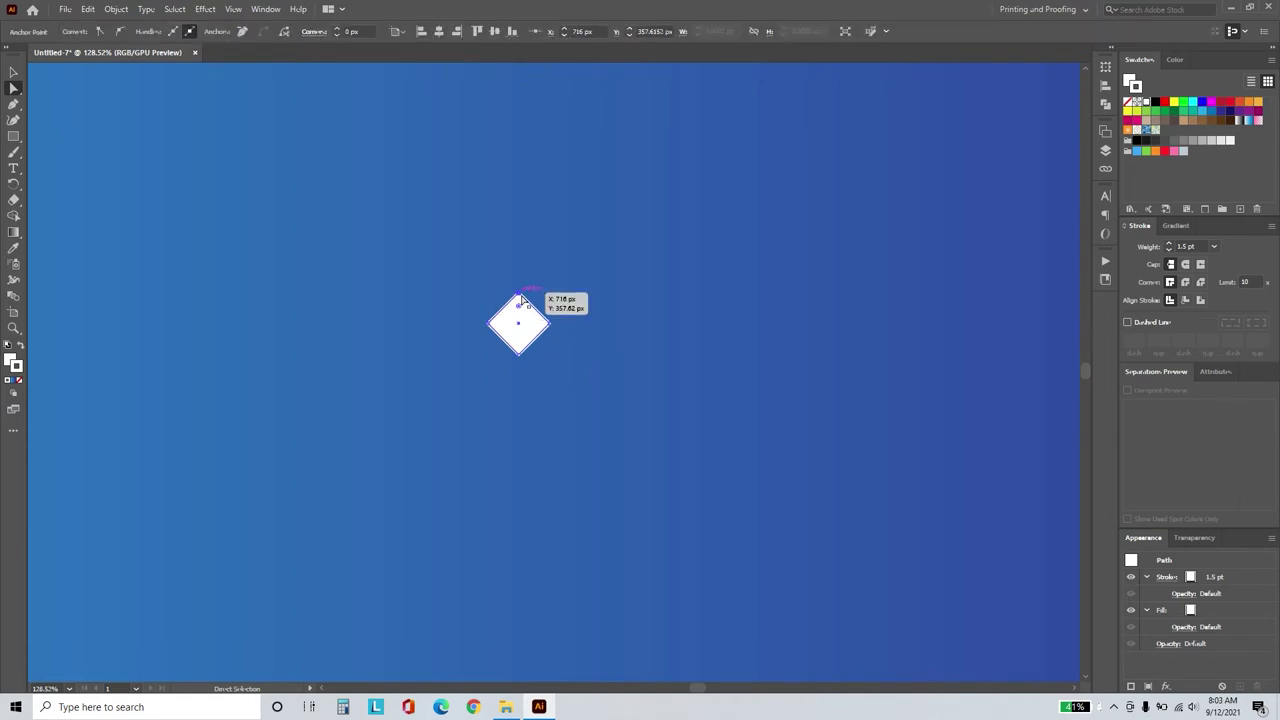
key(ctrl+shift+a)
key(v)
scroll(724, 281, up, 2)
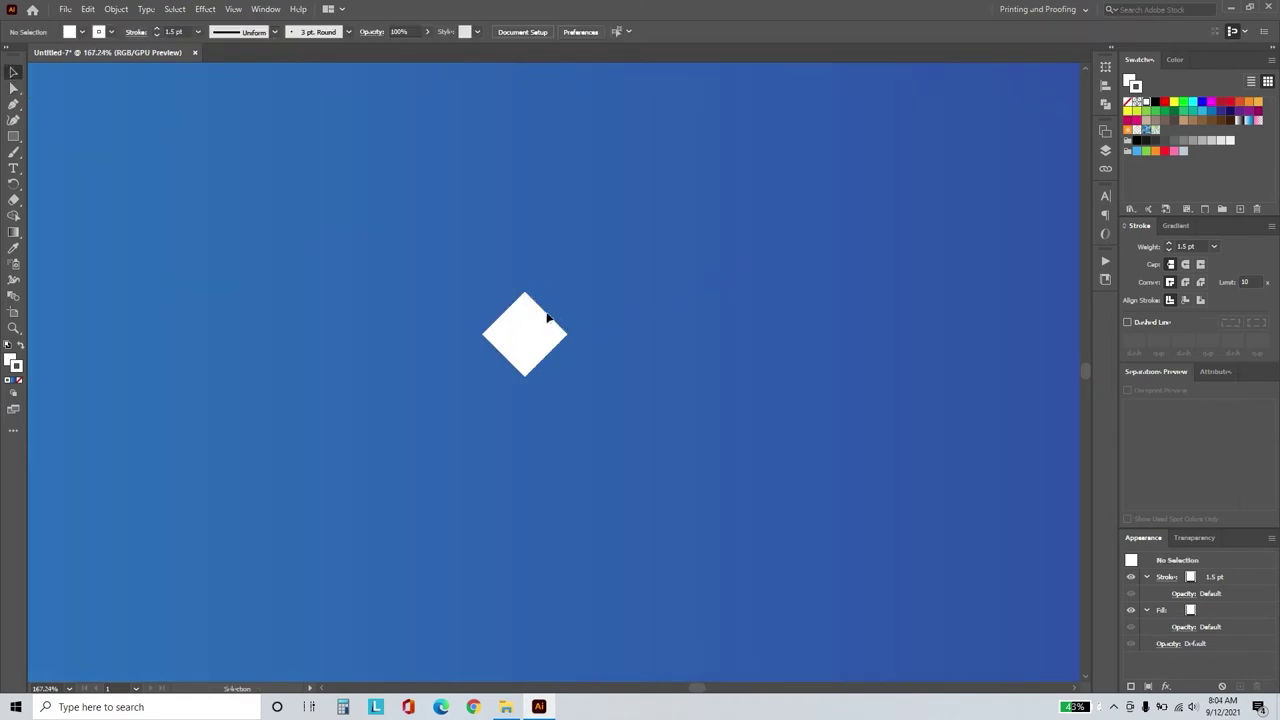
click(14, 88)
click(526, 297)
drag(527, 298, 528, 176)
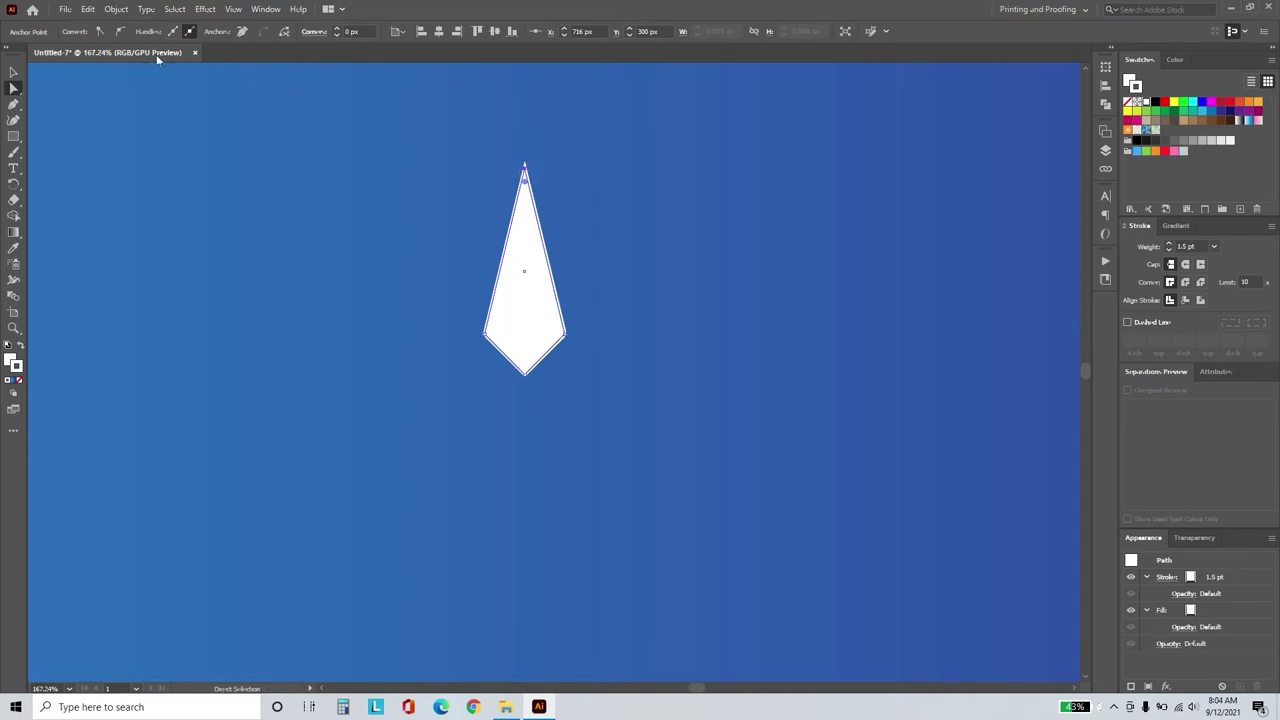
click(13, 104)
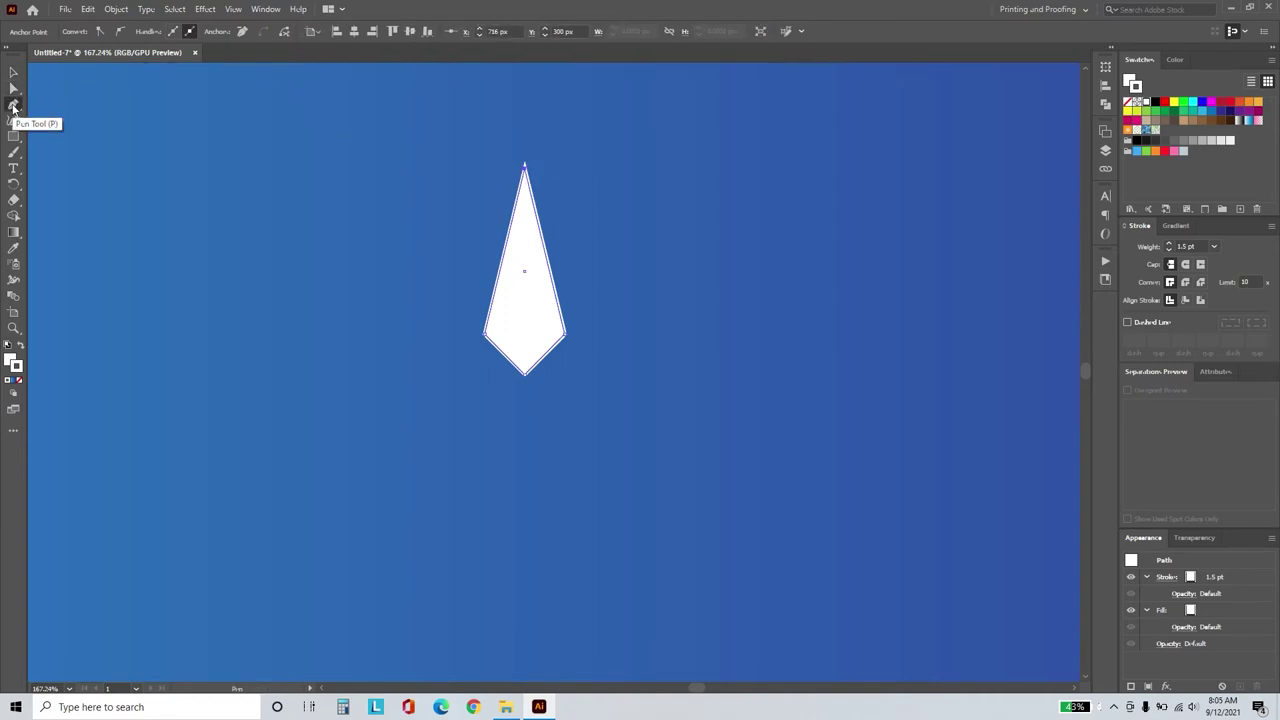
Delete the right anchor, then add a Transform effect reflecting X about the right edge, 1 copy.
click(566, 336)
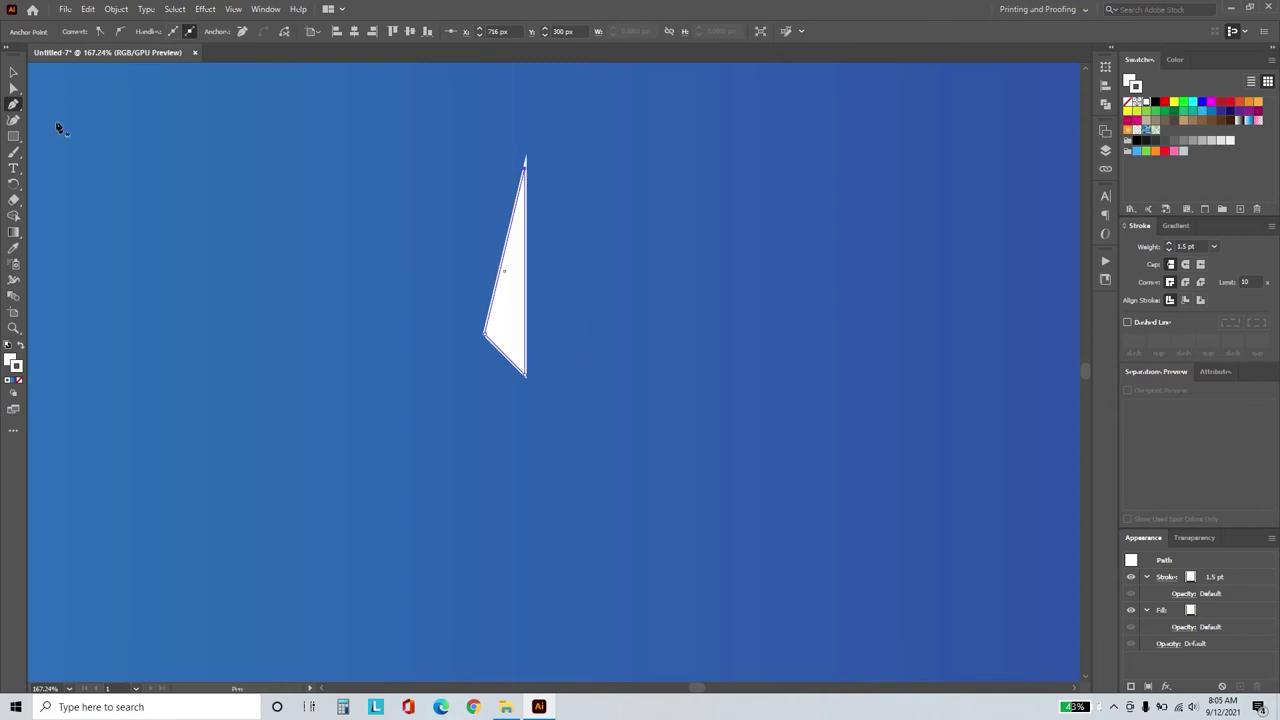
click(15, 75)
click(205, 9)
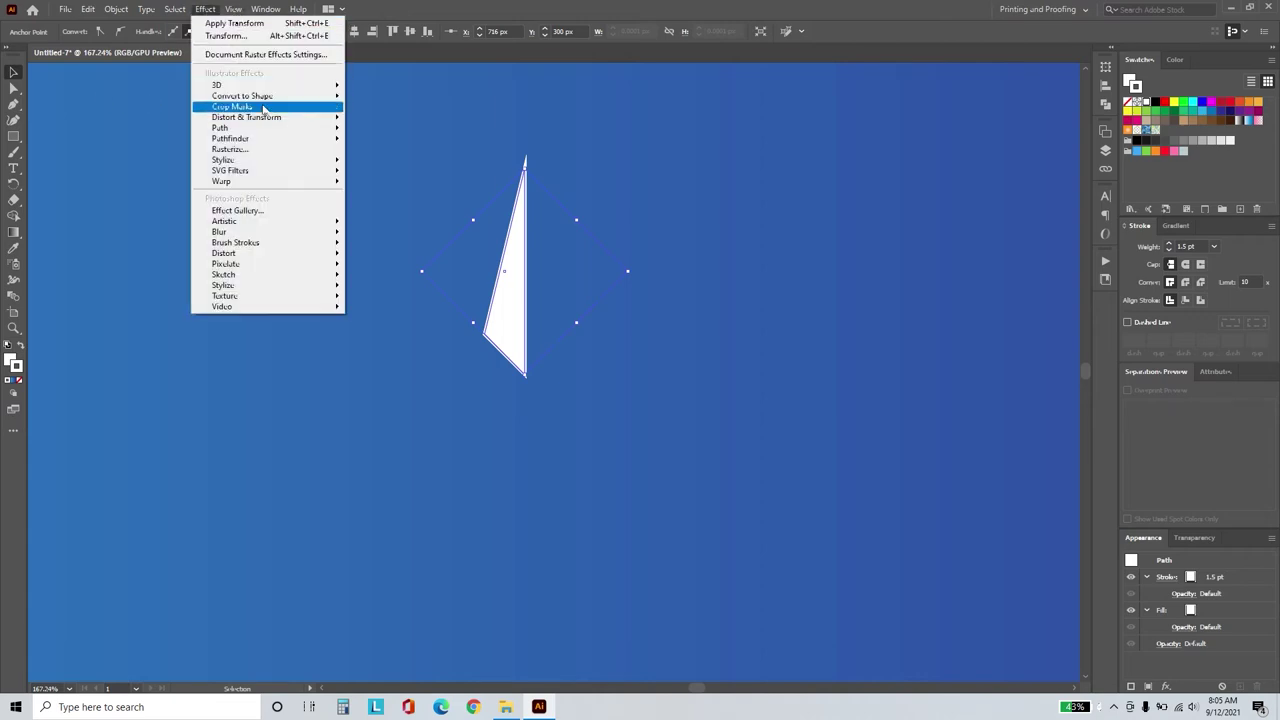
mouse_move(246, 117)
click(409, 164)
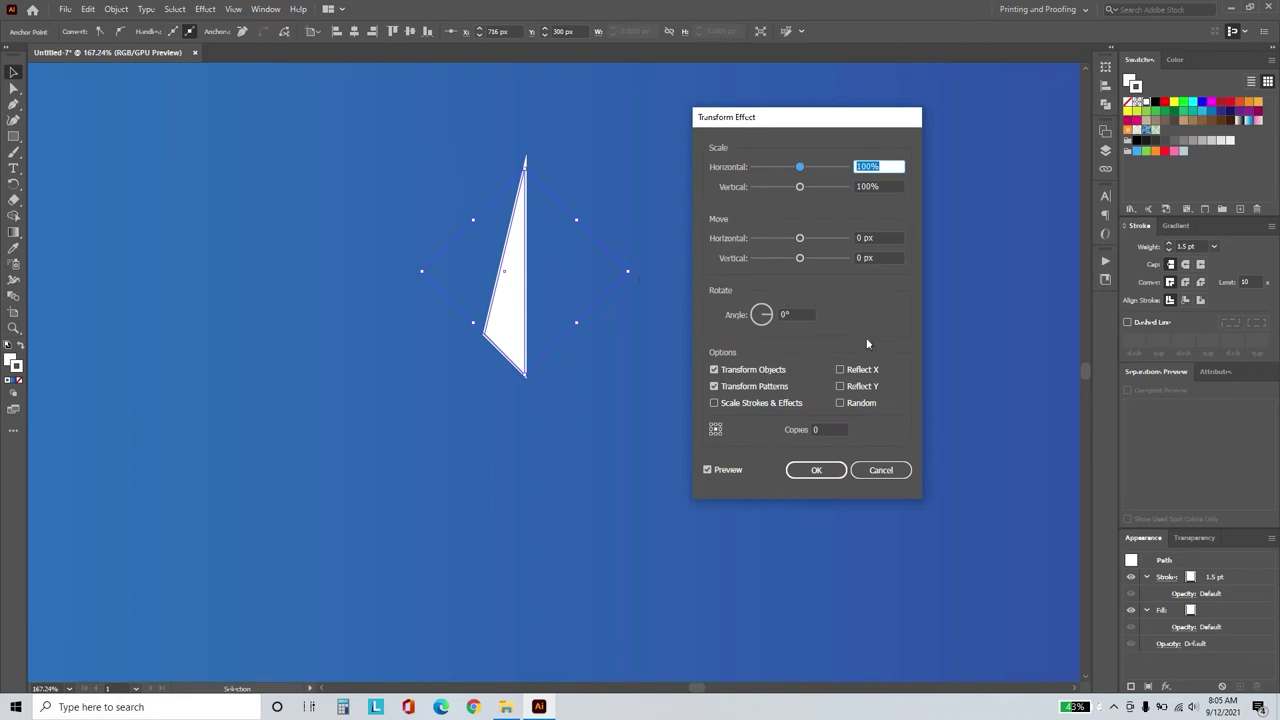
click(840, 370)
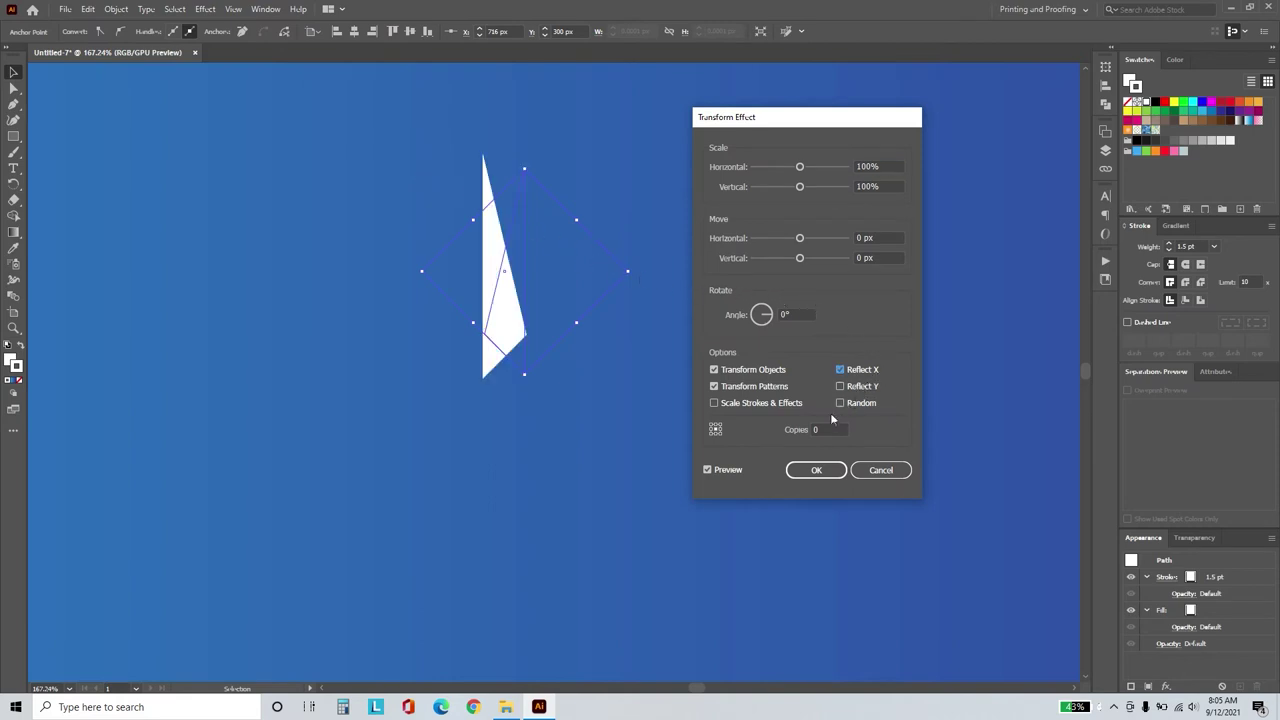
click(720, 429)
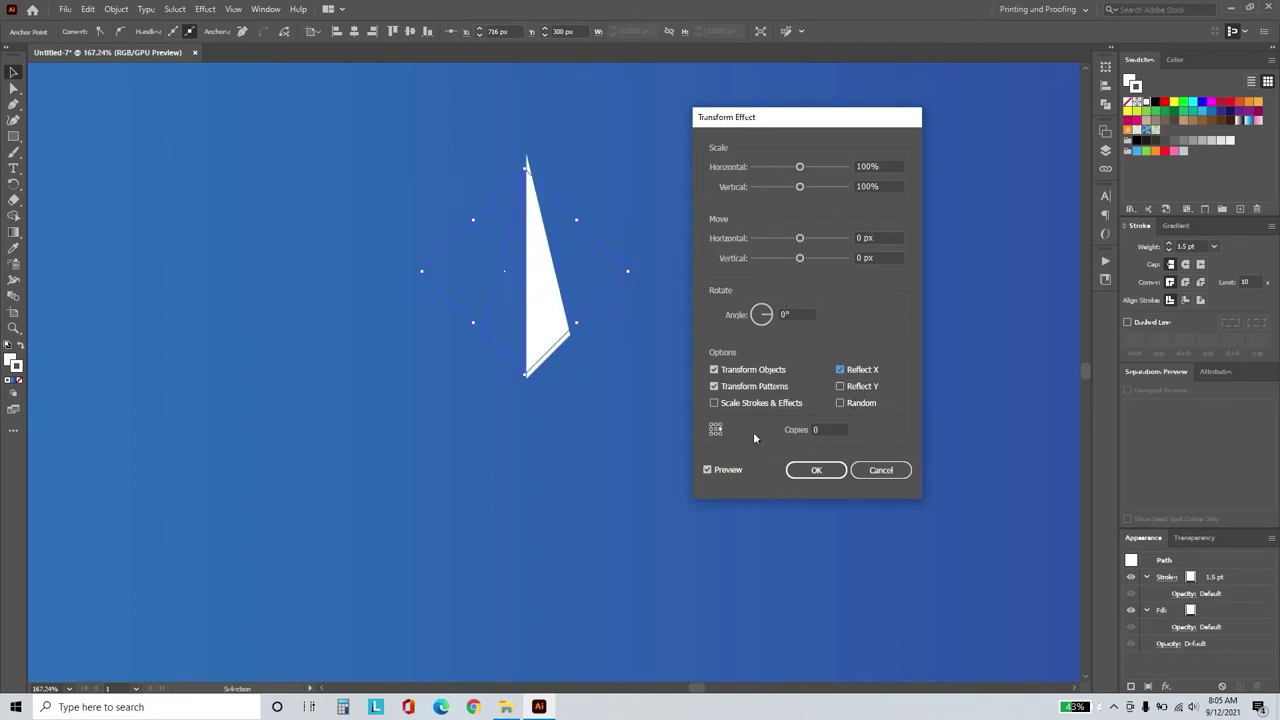
click(826, 431)
text(1)
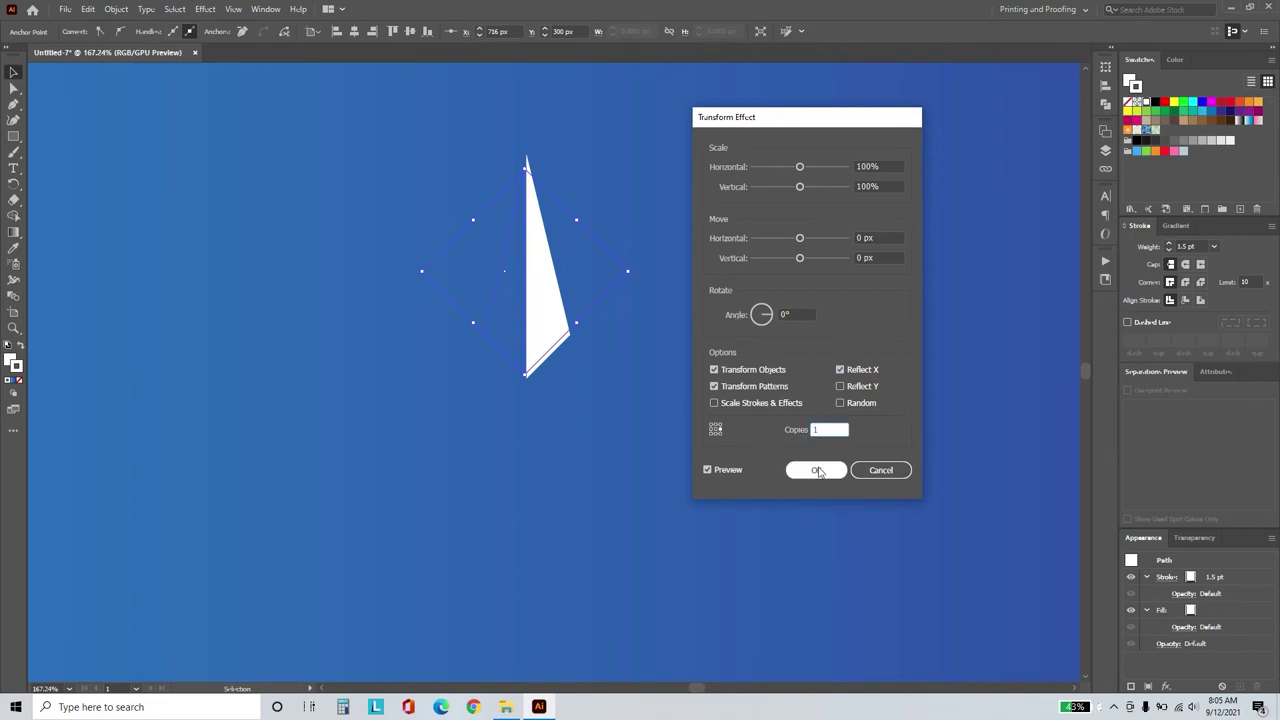
click(816, 469)
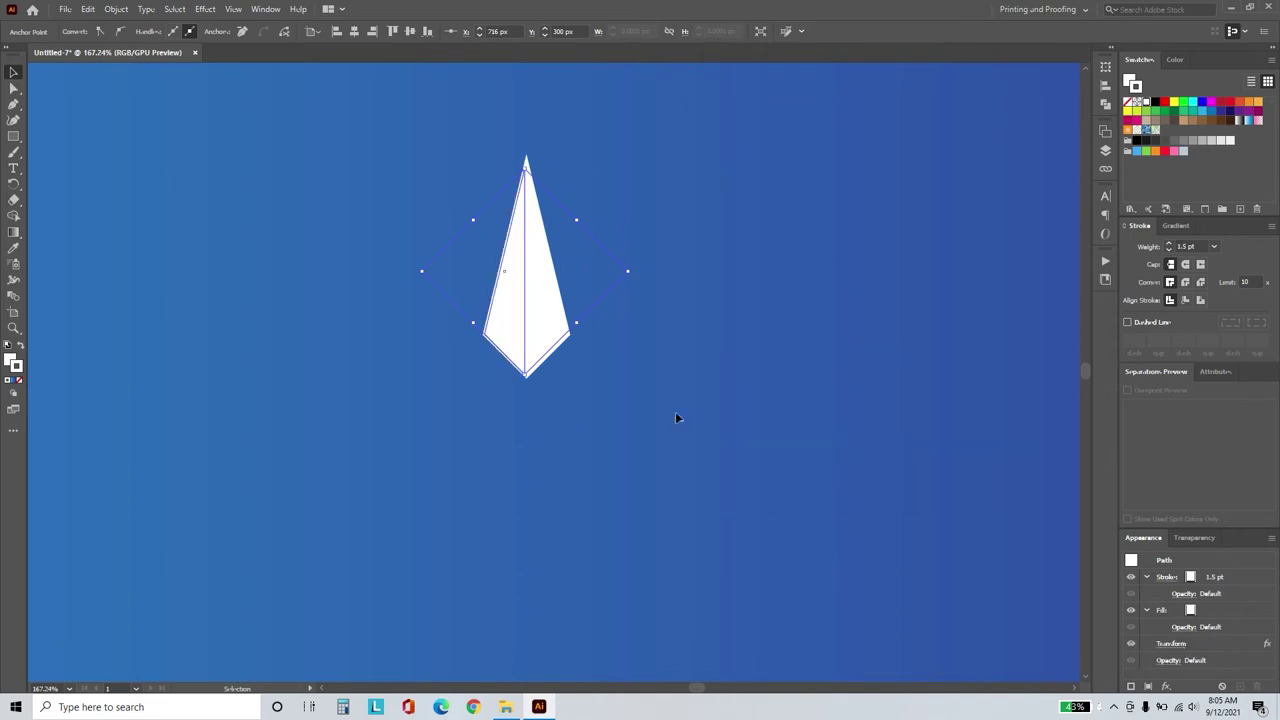
Expand the appearance and fill the needle's right half blue, keeping the left half white.
click(116, 9)
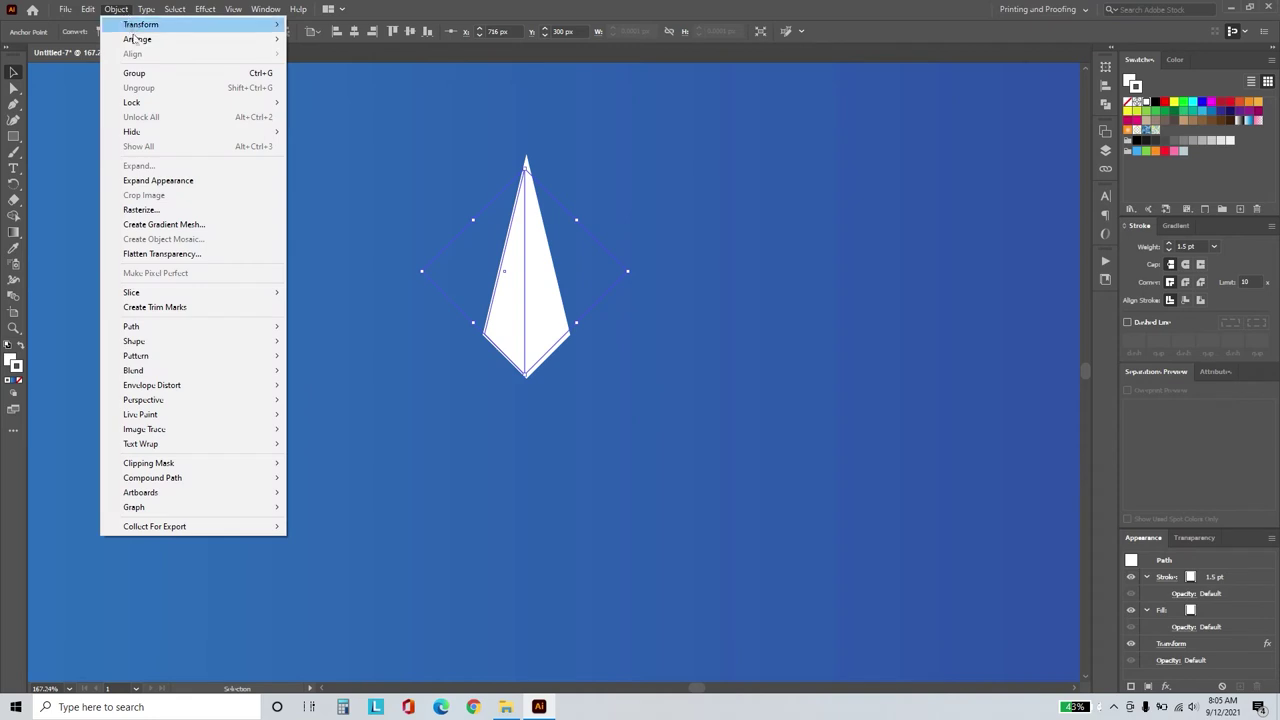
click(168, 181)
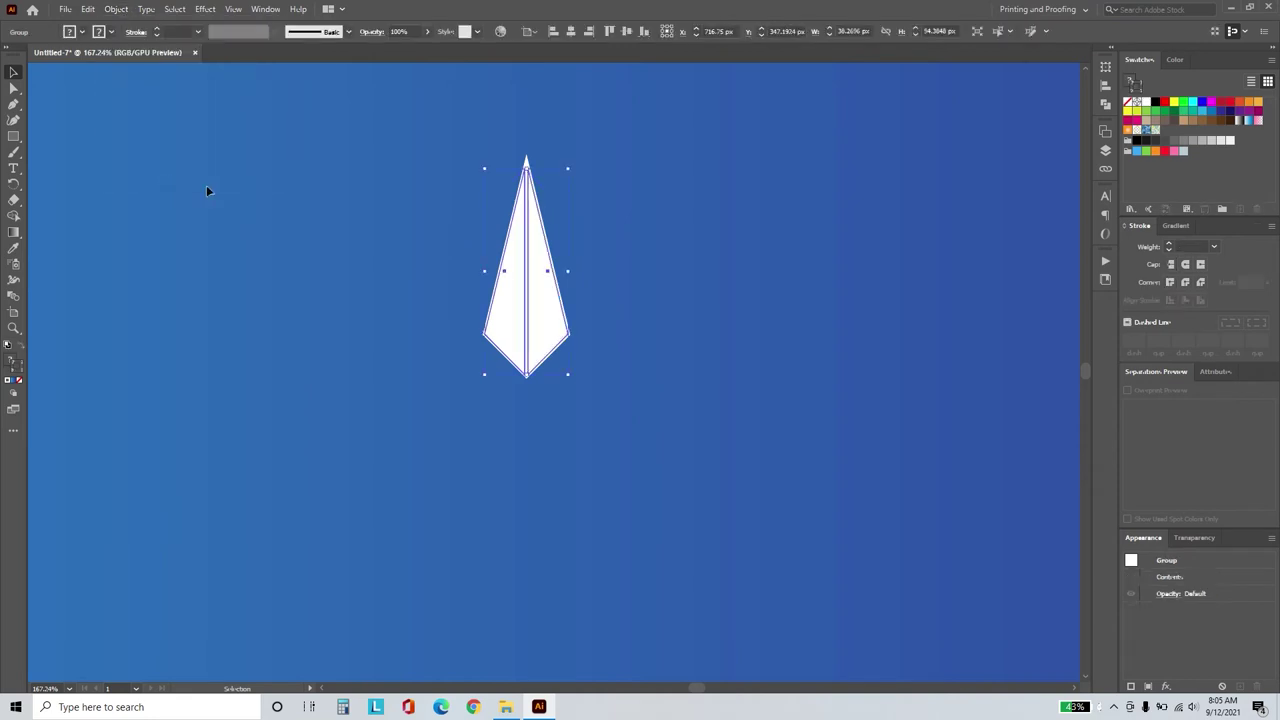
click(14, 89)
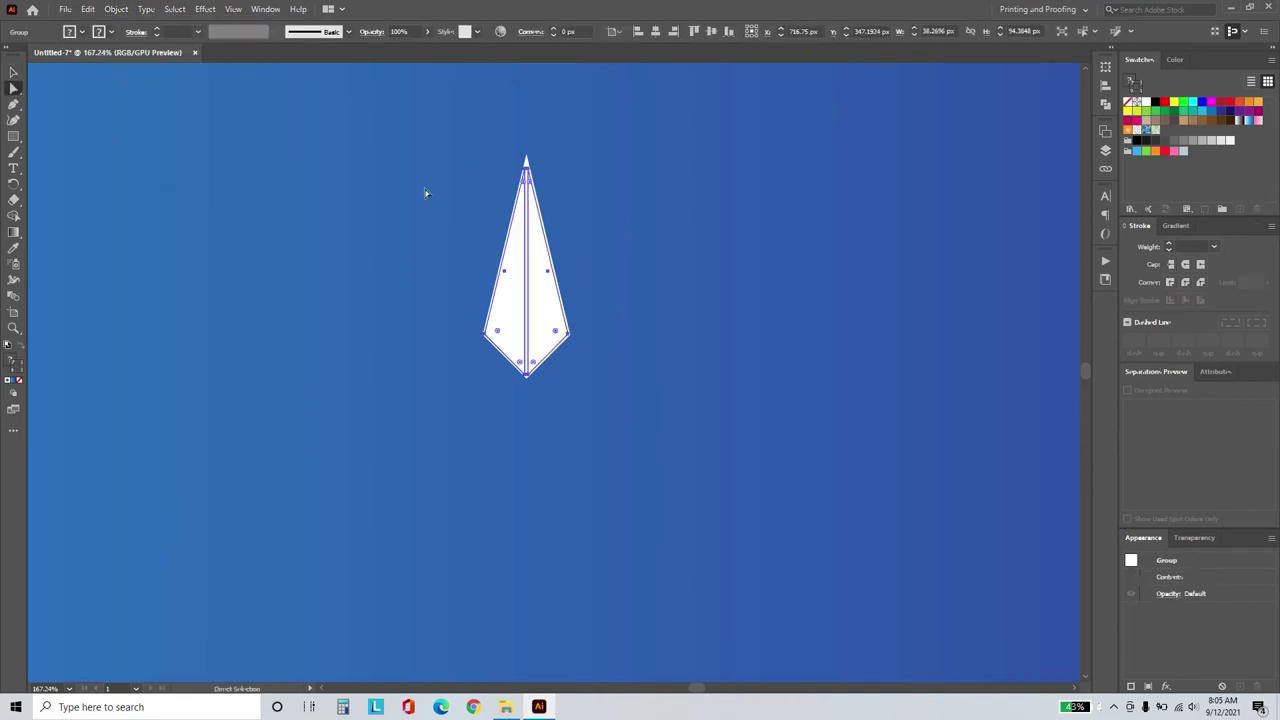
click(549, 303)
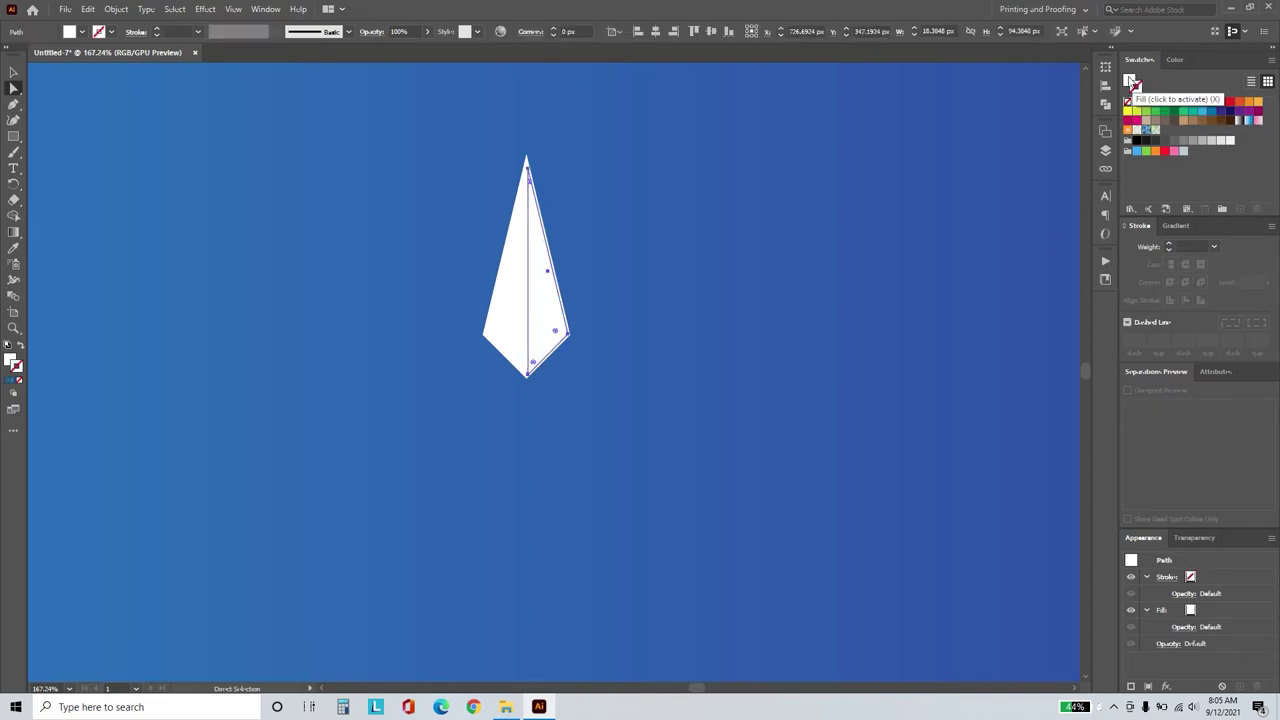
click(1215, 116)
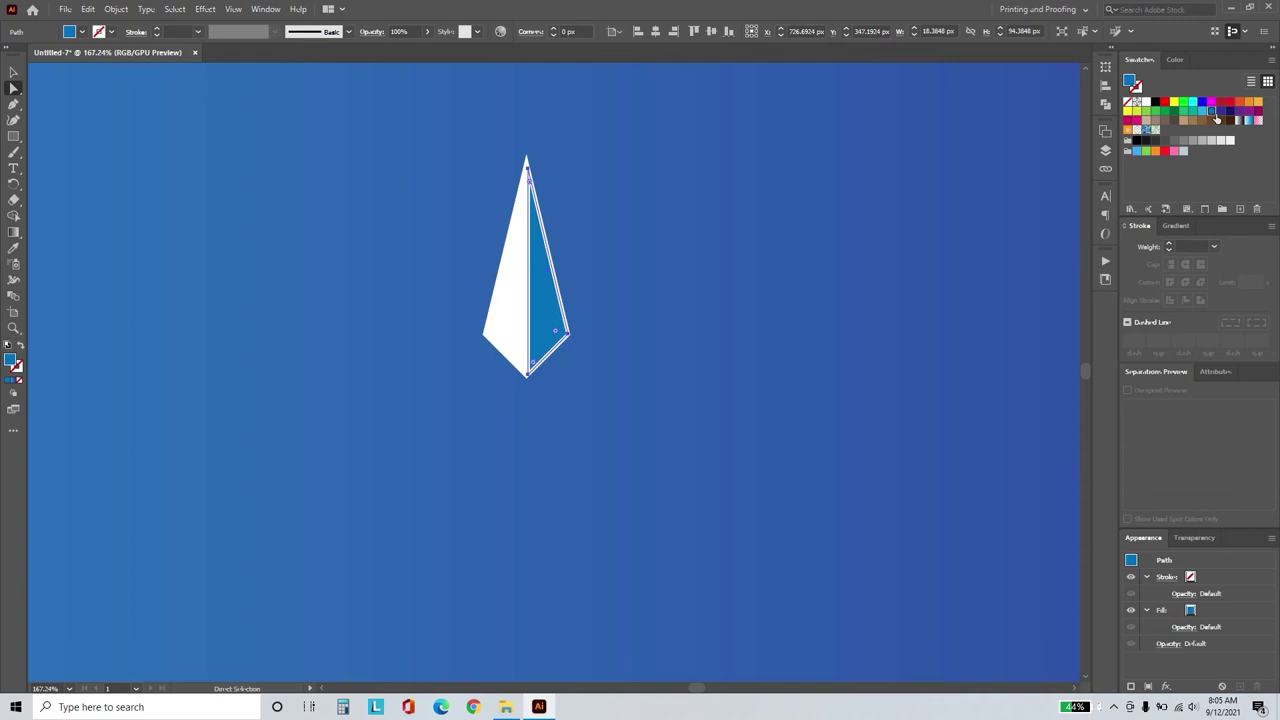
click(670, 228)
key(v)
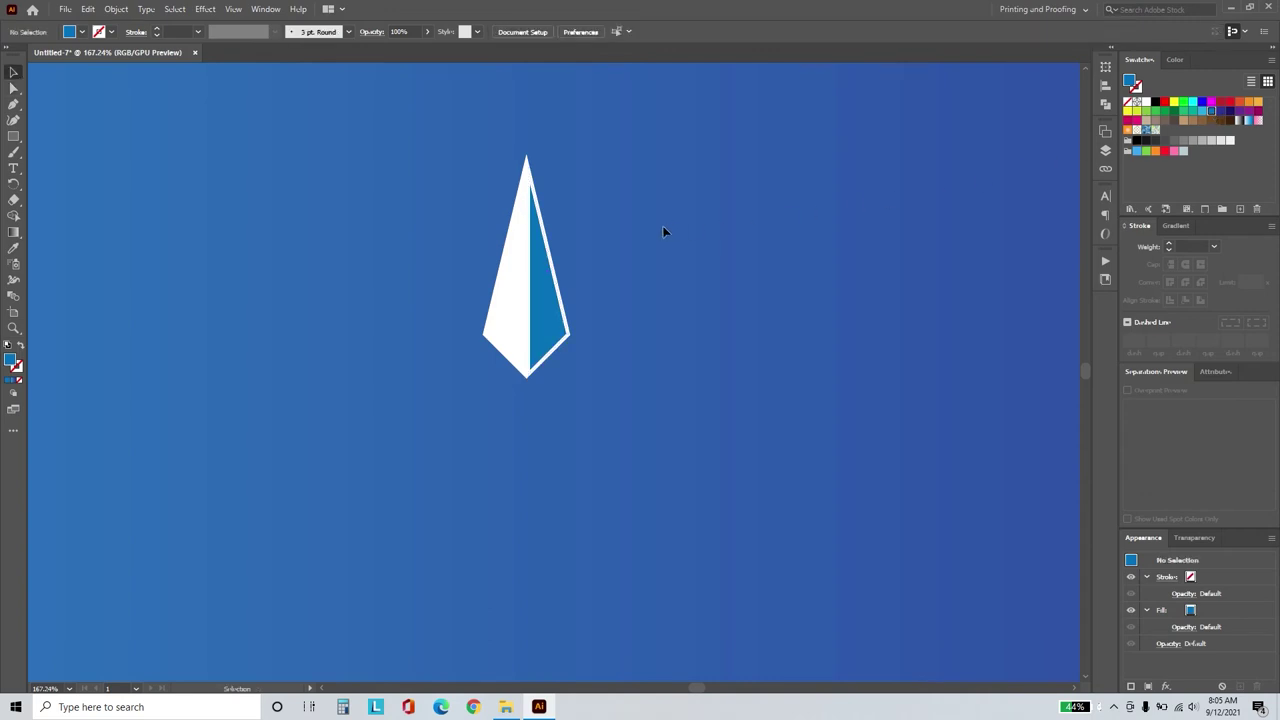
click(537, 281)
Apply a Transform effect rotating the point 90° (360/4) with 4 copies.
click(205, 9)
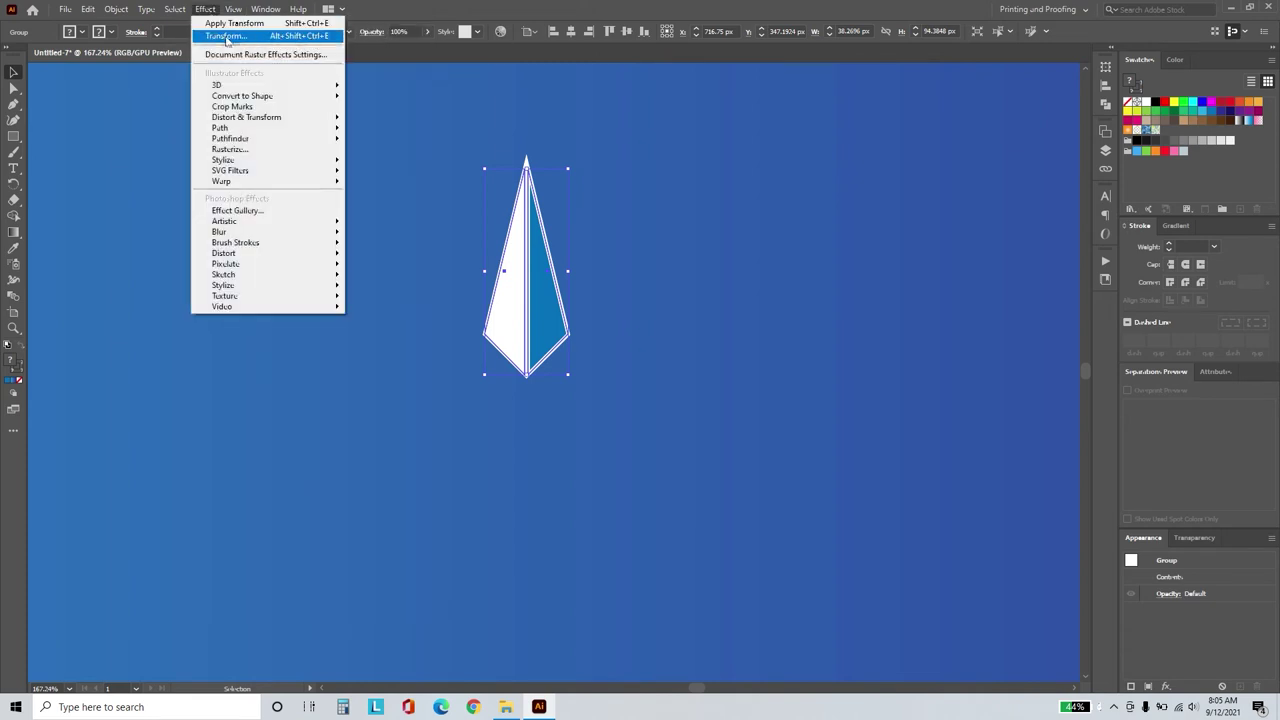
mouse_move(247, 117)
click(382, 163)
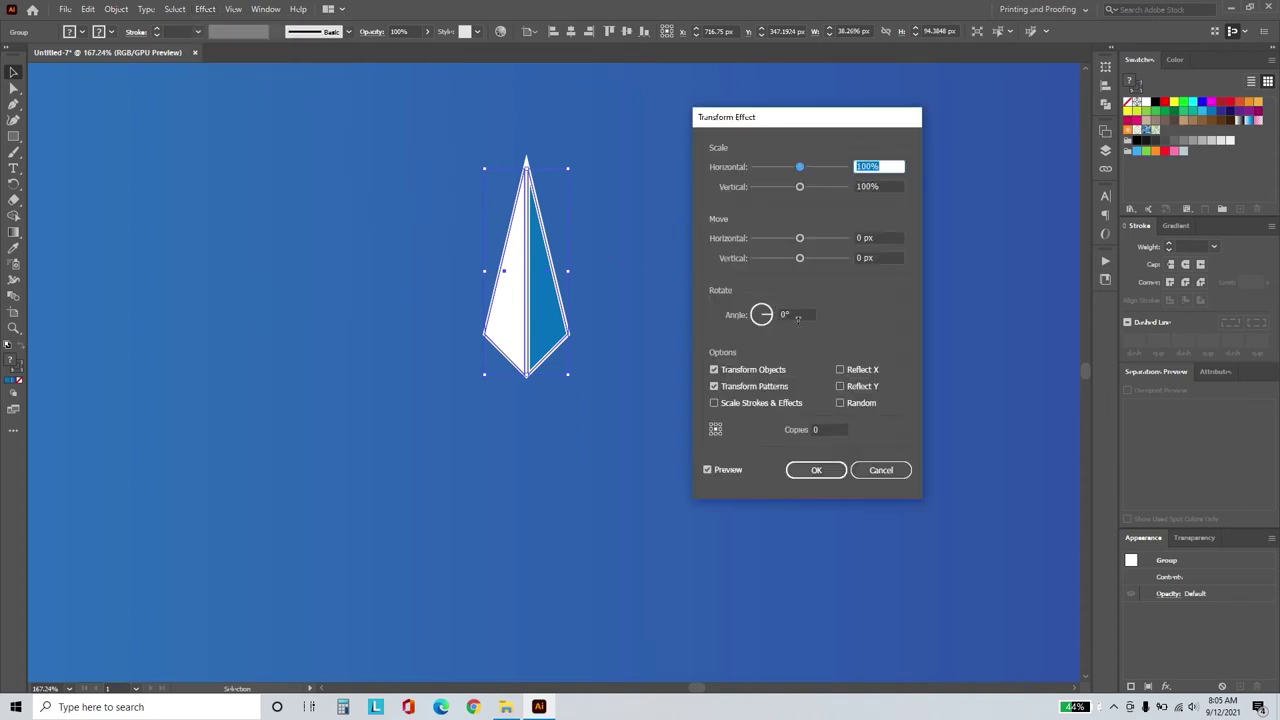
click(751, 314)
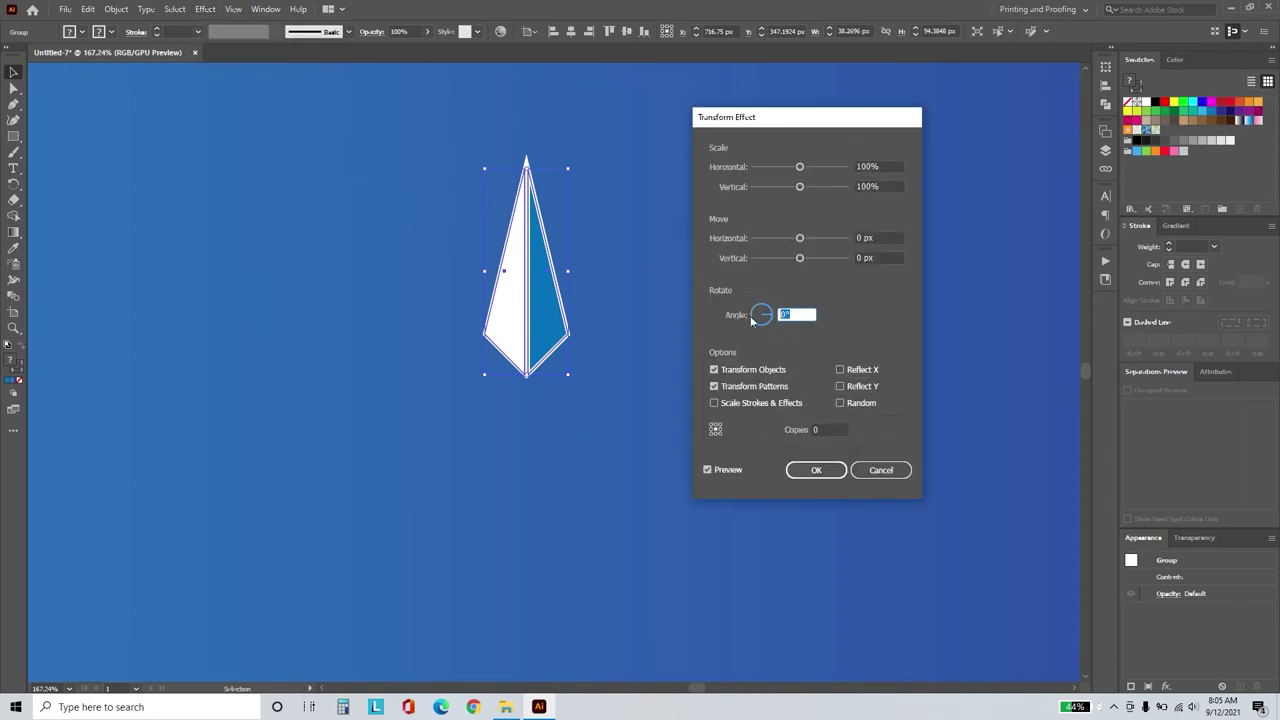
text(360/4)
click(812, 434)
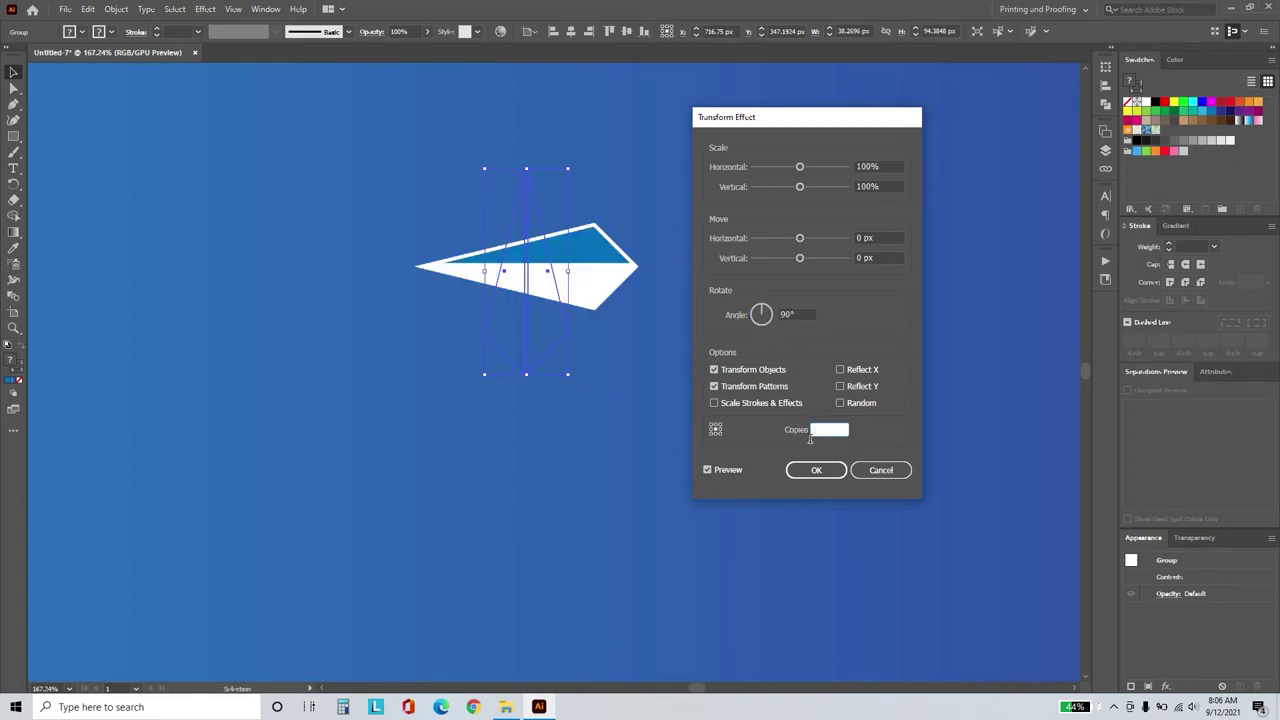
text(4)
click(728, 470)
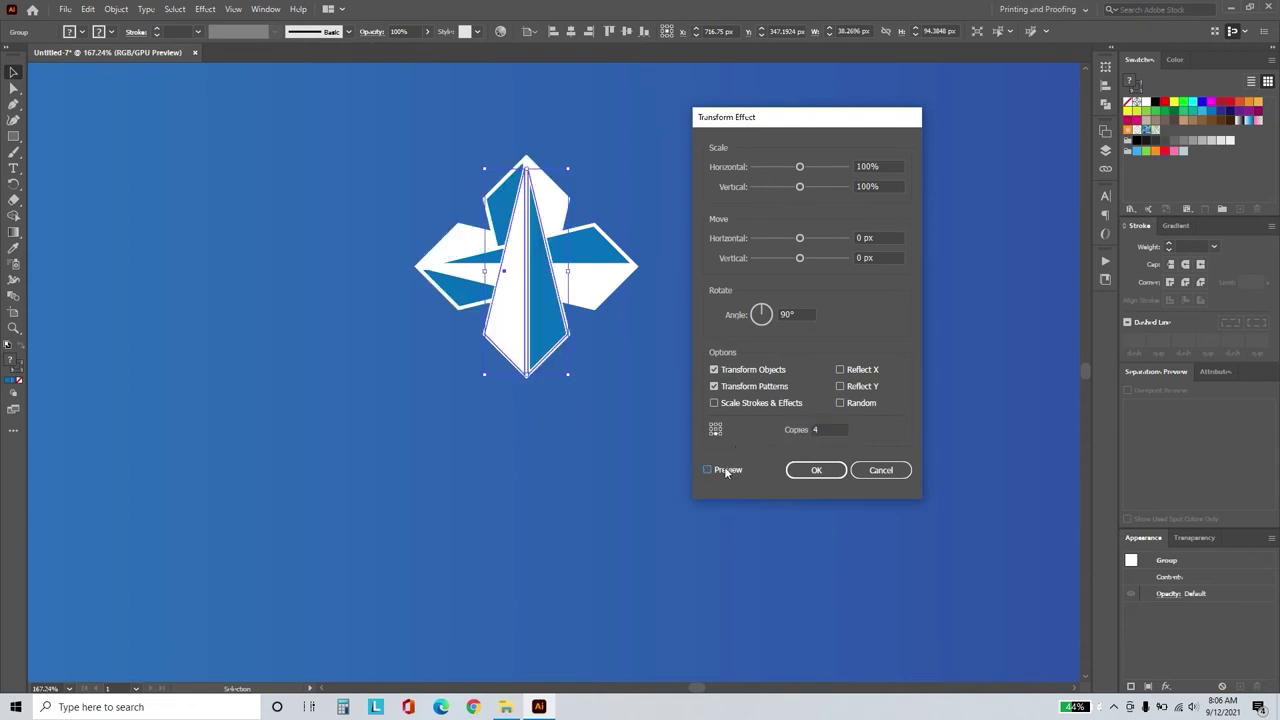
click(727, 471)
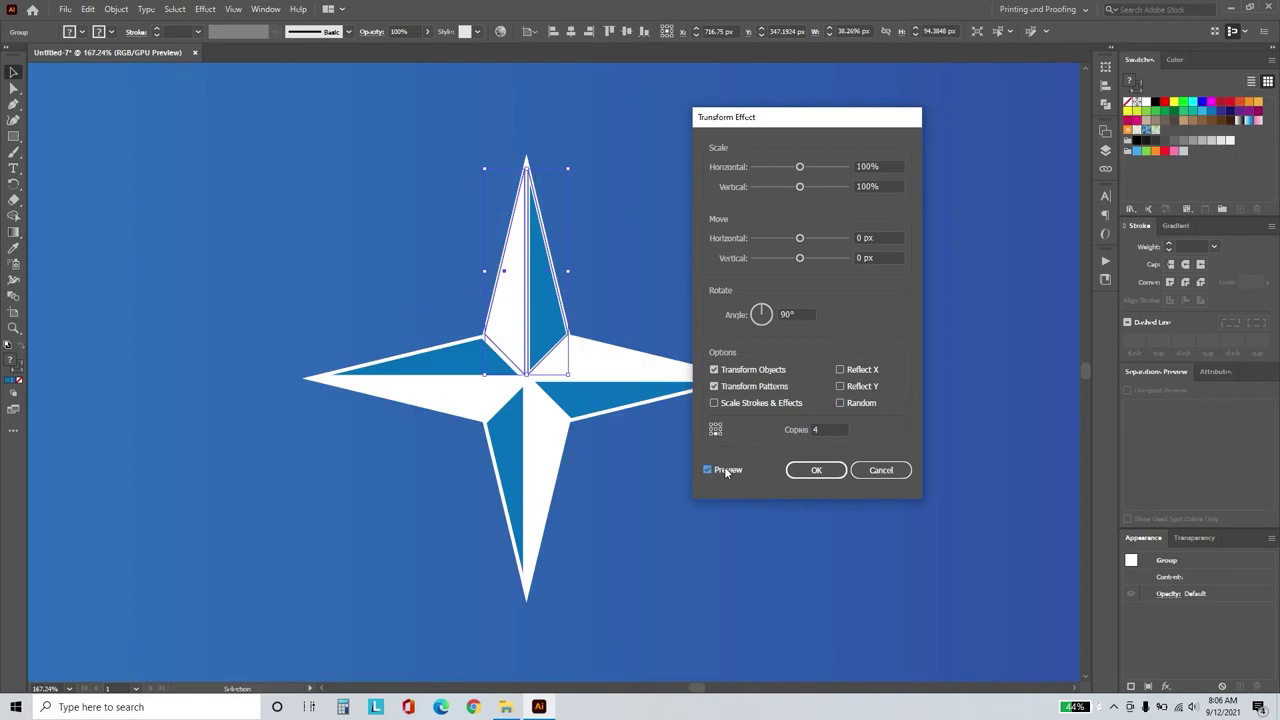
click(816, 471)
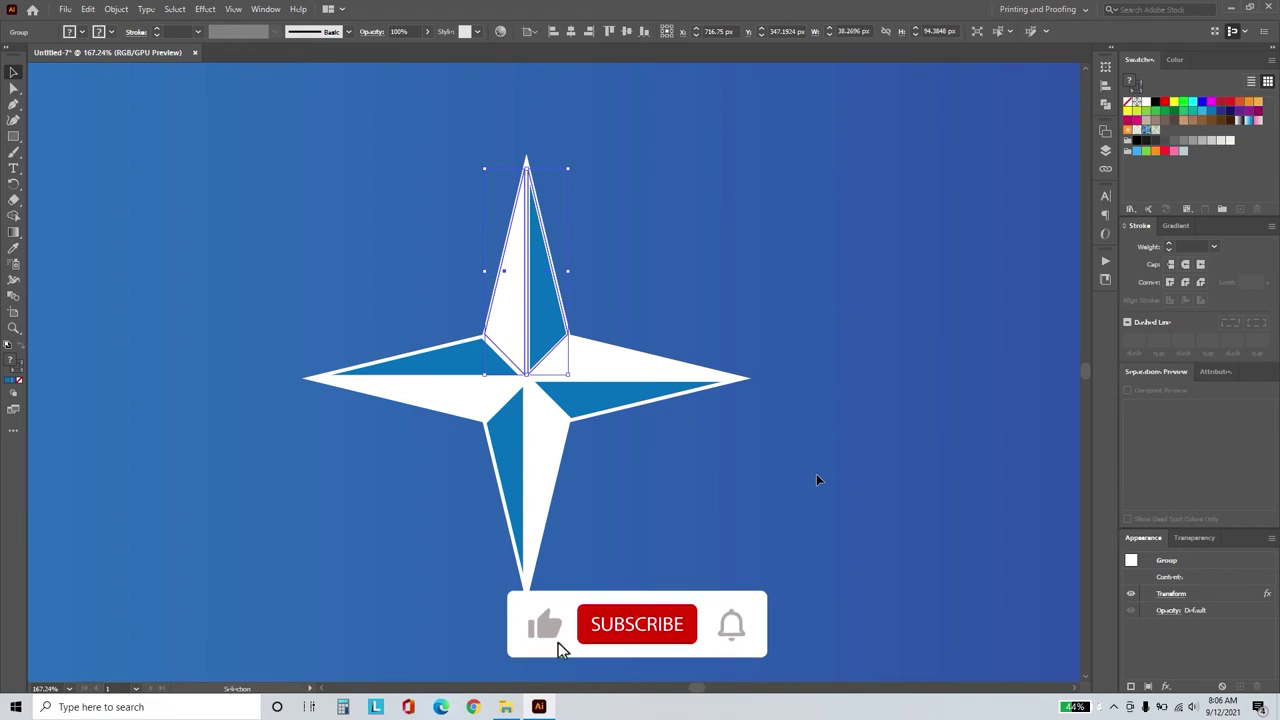
Expand the star, paste a copy in place, rotate it 45° and scale it smaller.
click(116, 9)
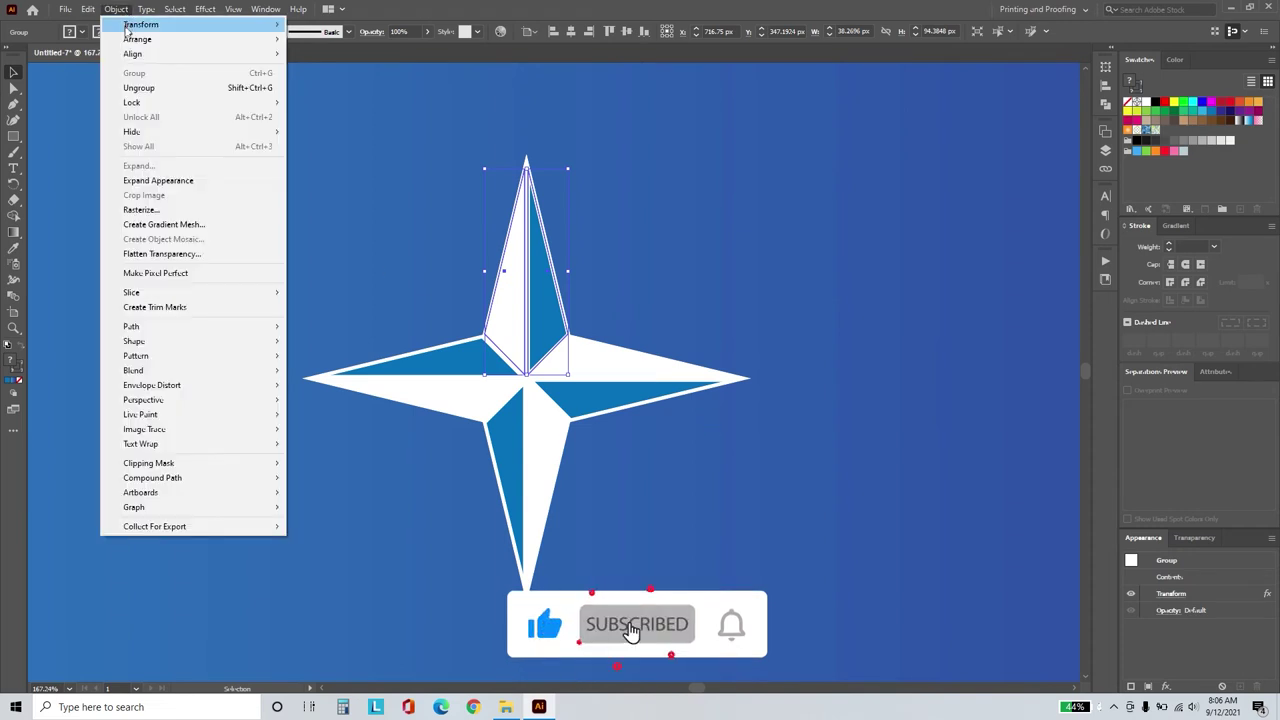
click(155, 180)
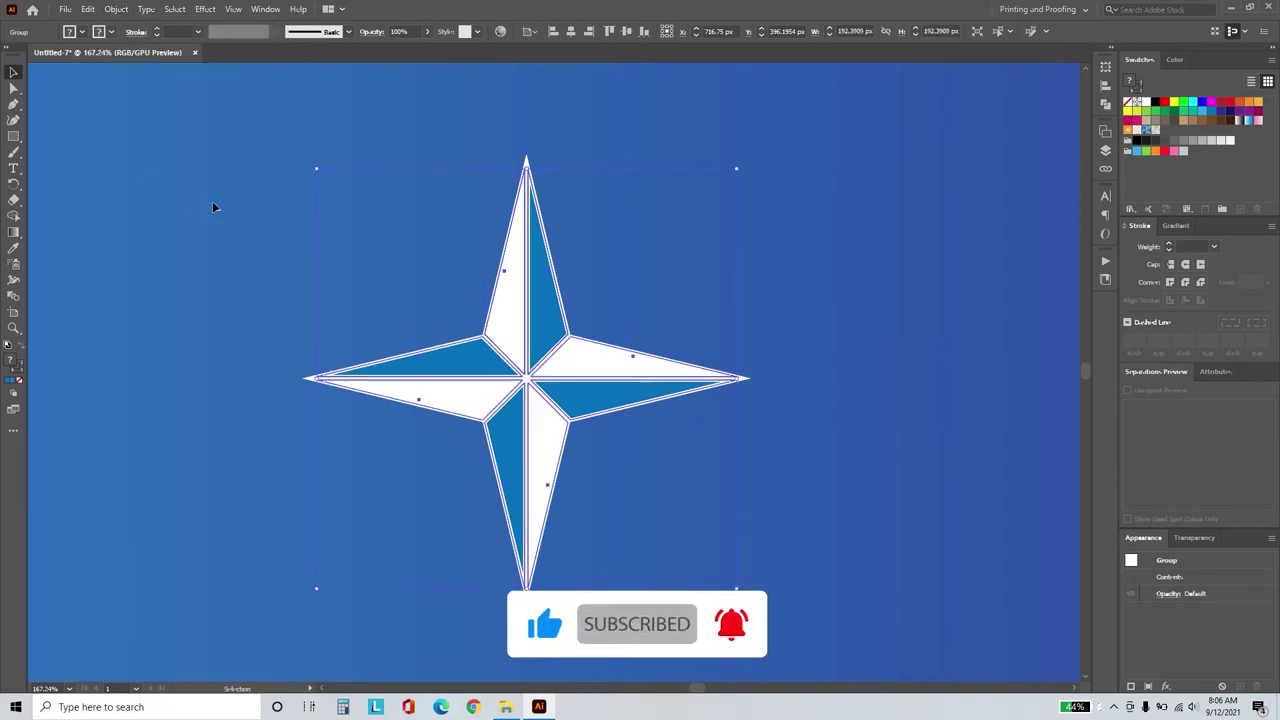
click(88, 9)
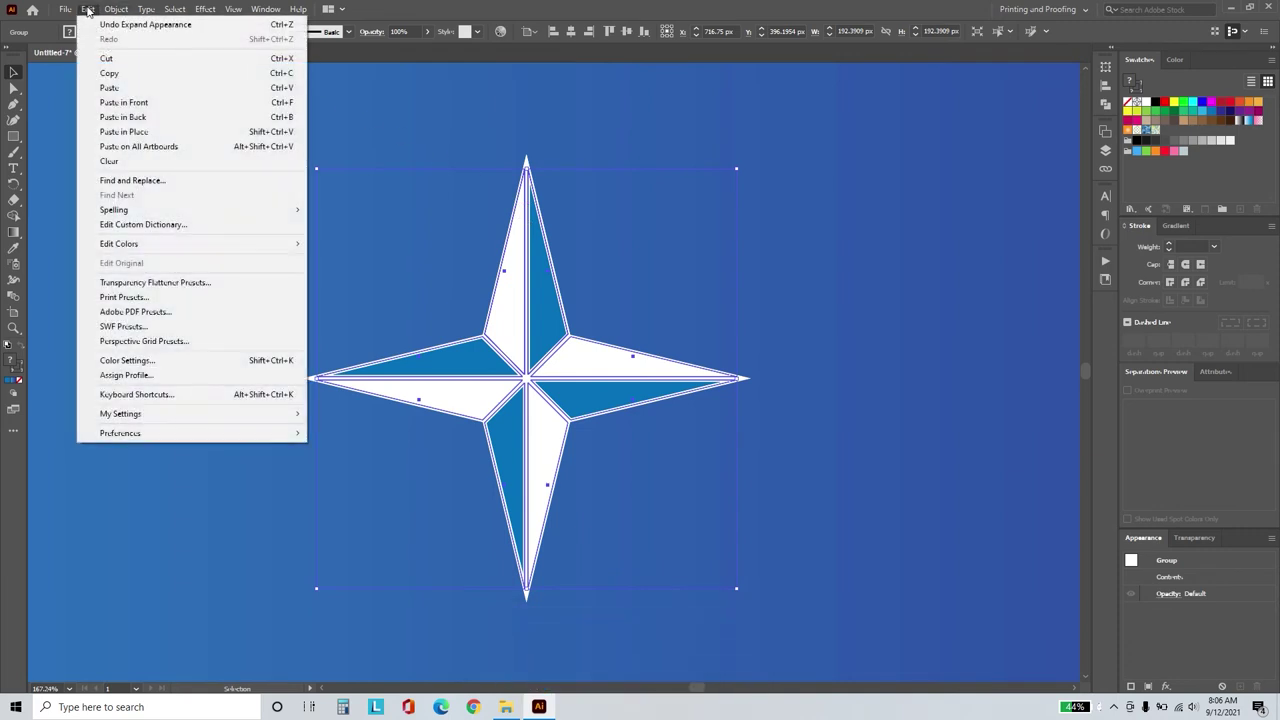
click(110, 73)
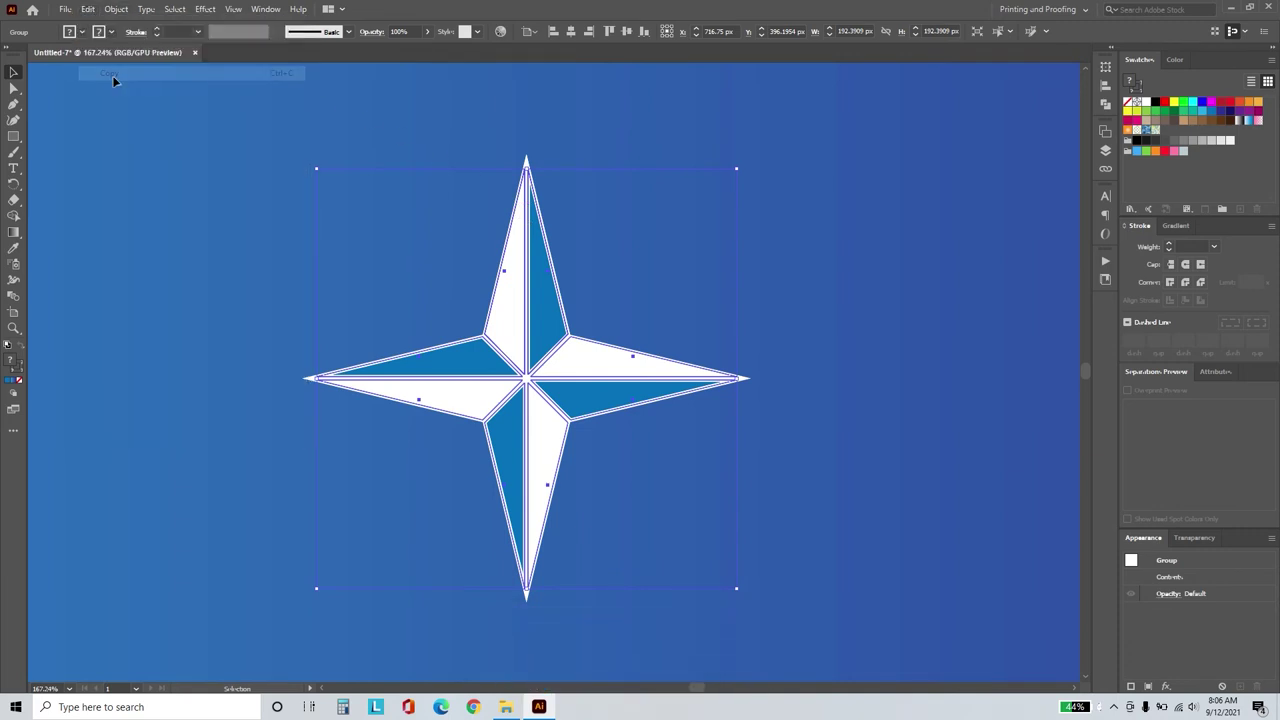
click(89, 10)
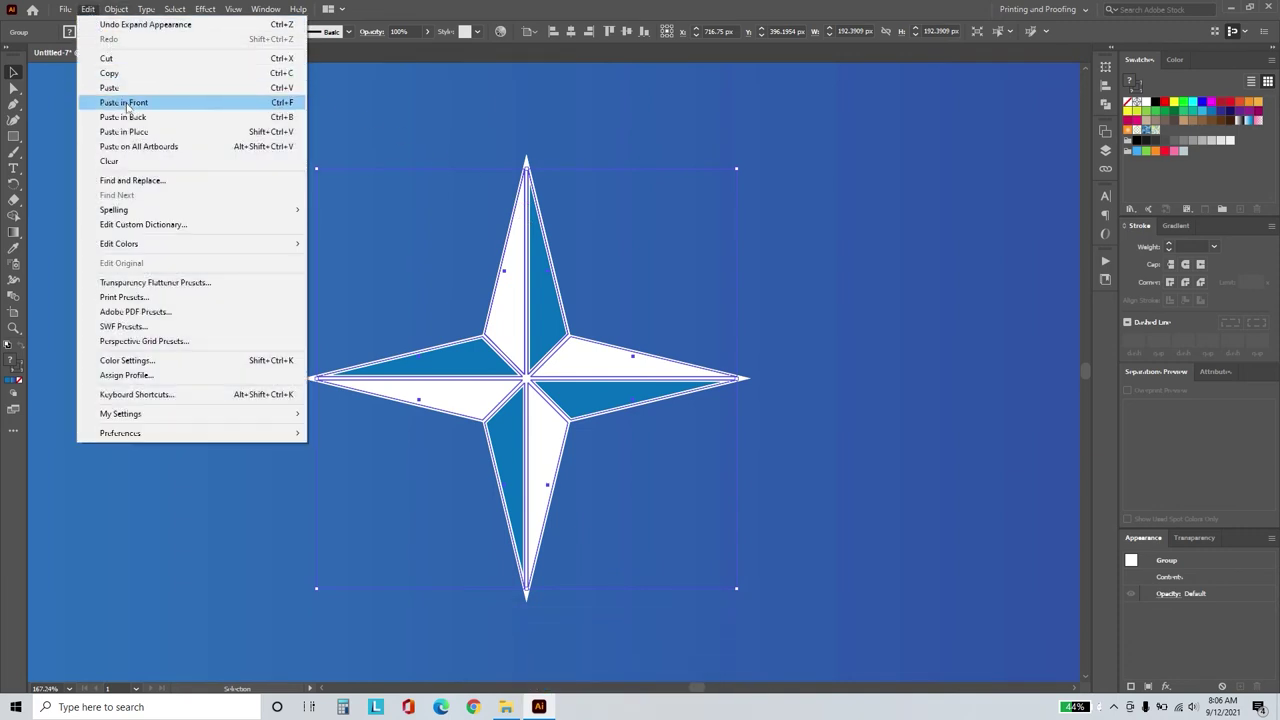
click(128, 136)
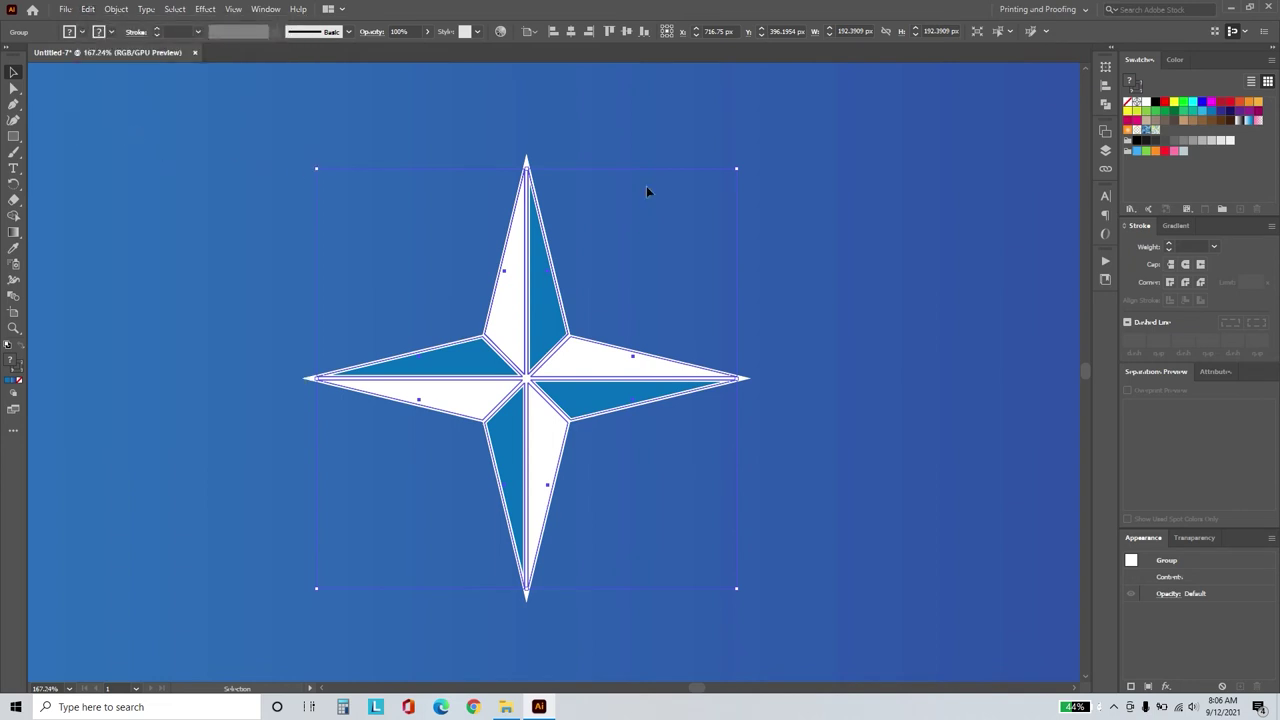
drag(746, 172, 846, 293)
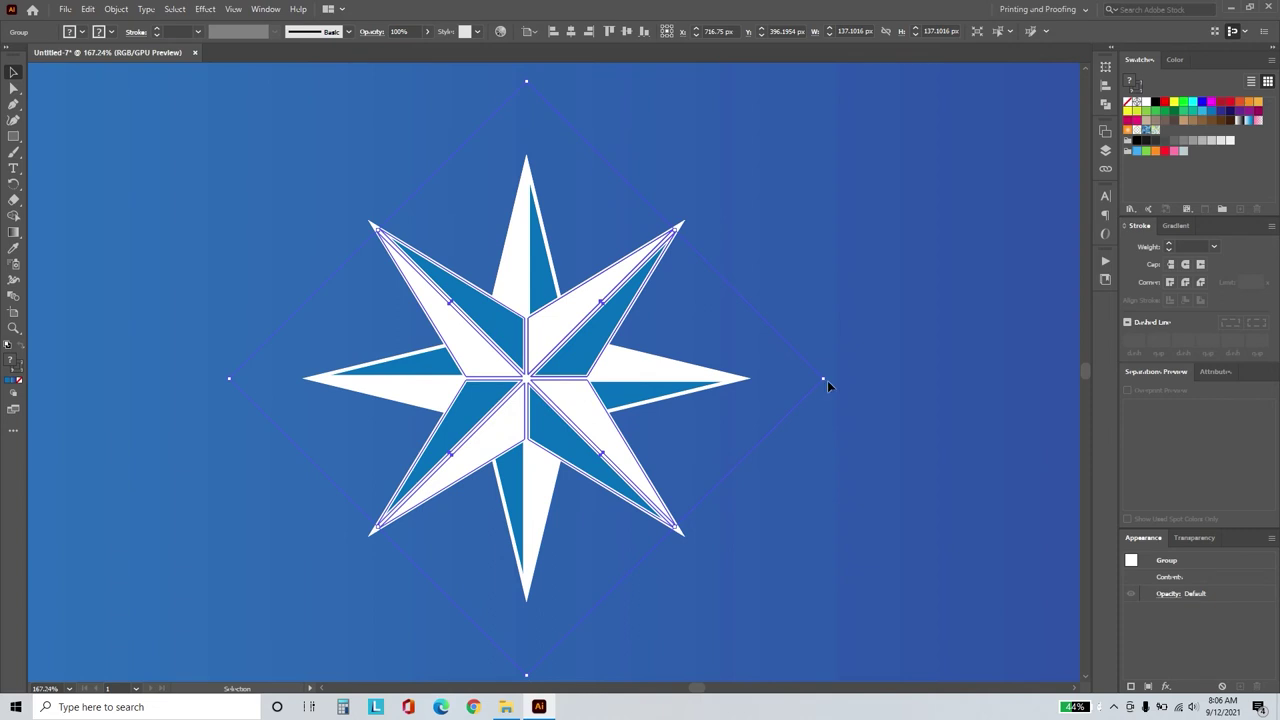
drag(827, 380, 755, 383)
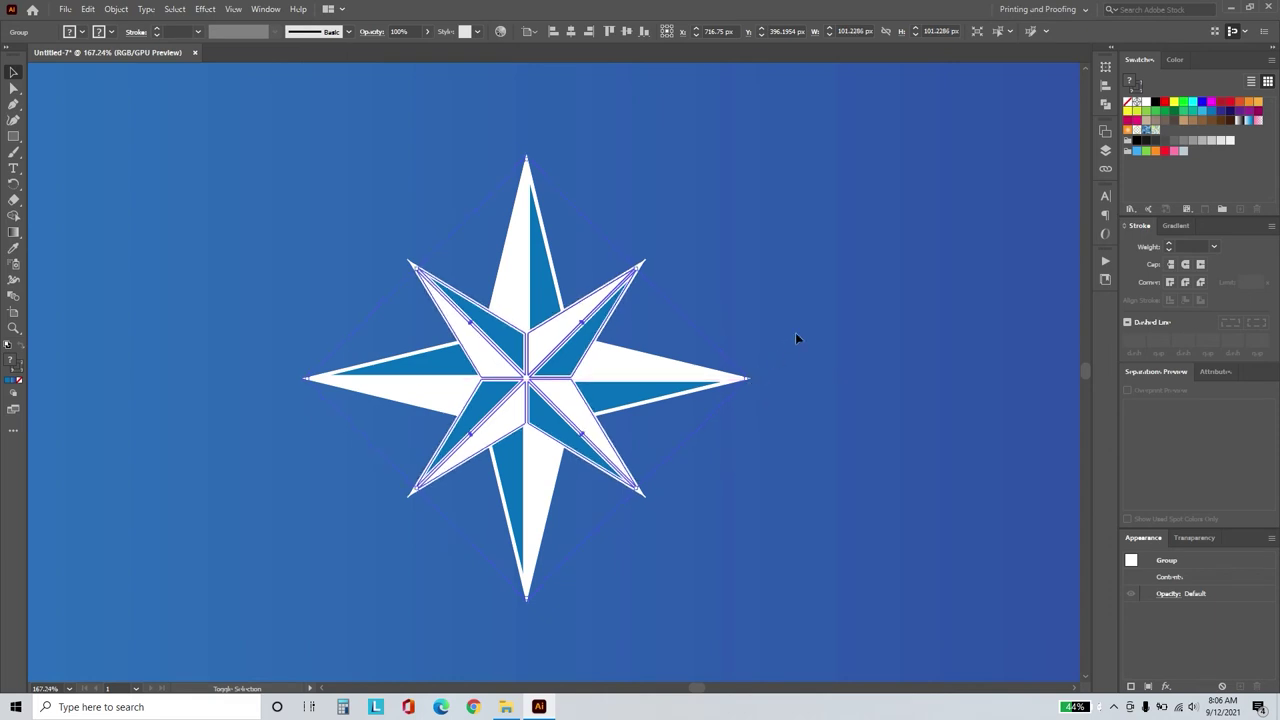
click(797, 304)
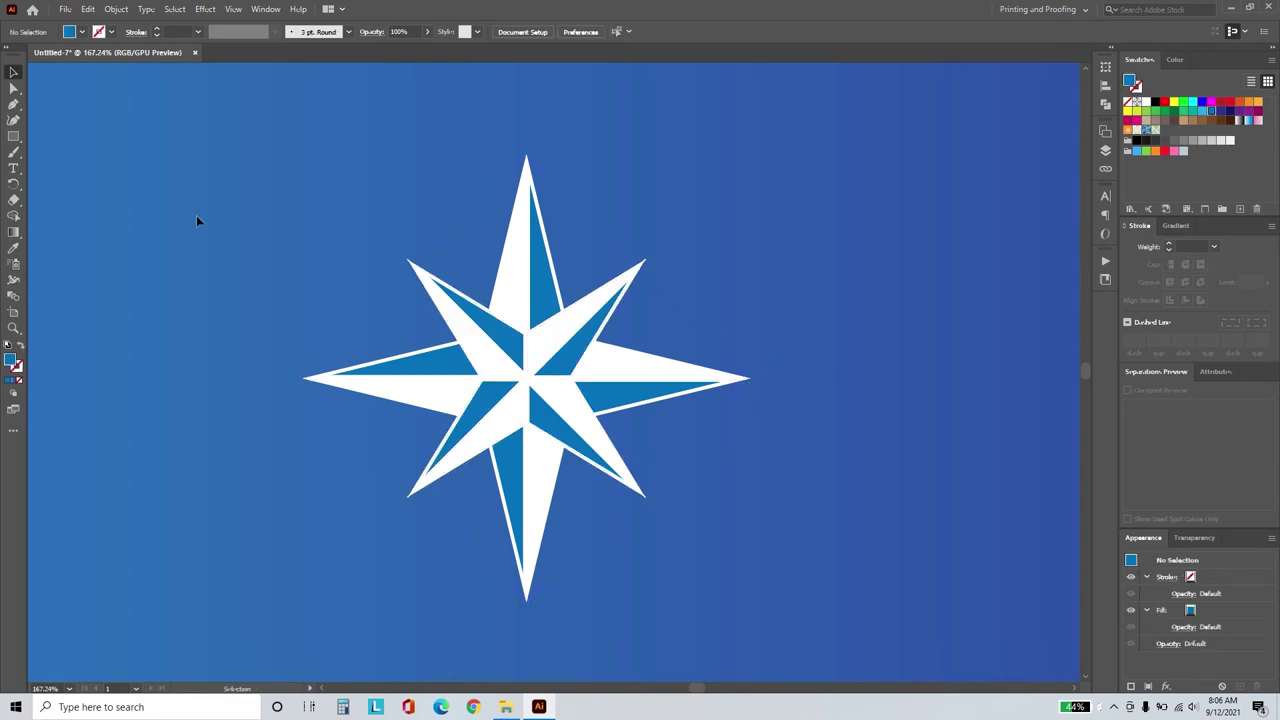
Draw a circle over the compass star with no fill and a white outline.
drag(13, 136, 67, 159)
click(72, 153)
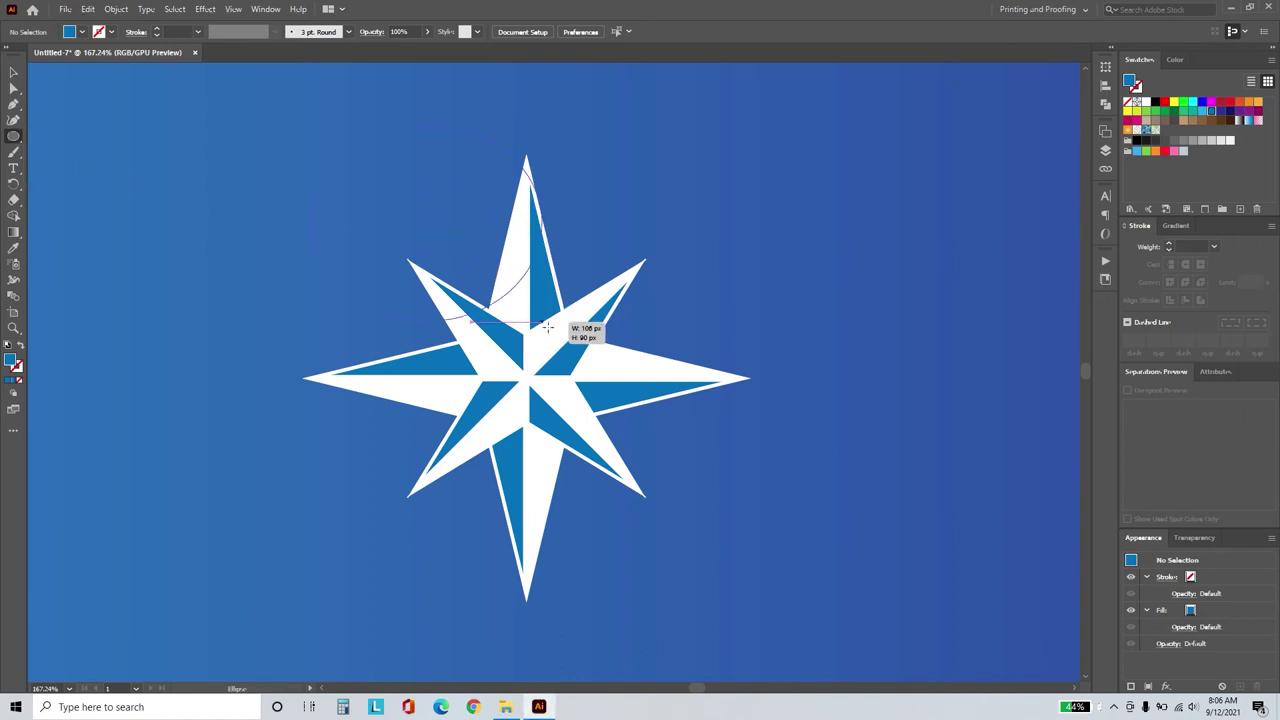
drag(426, 222, 536, 325)
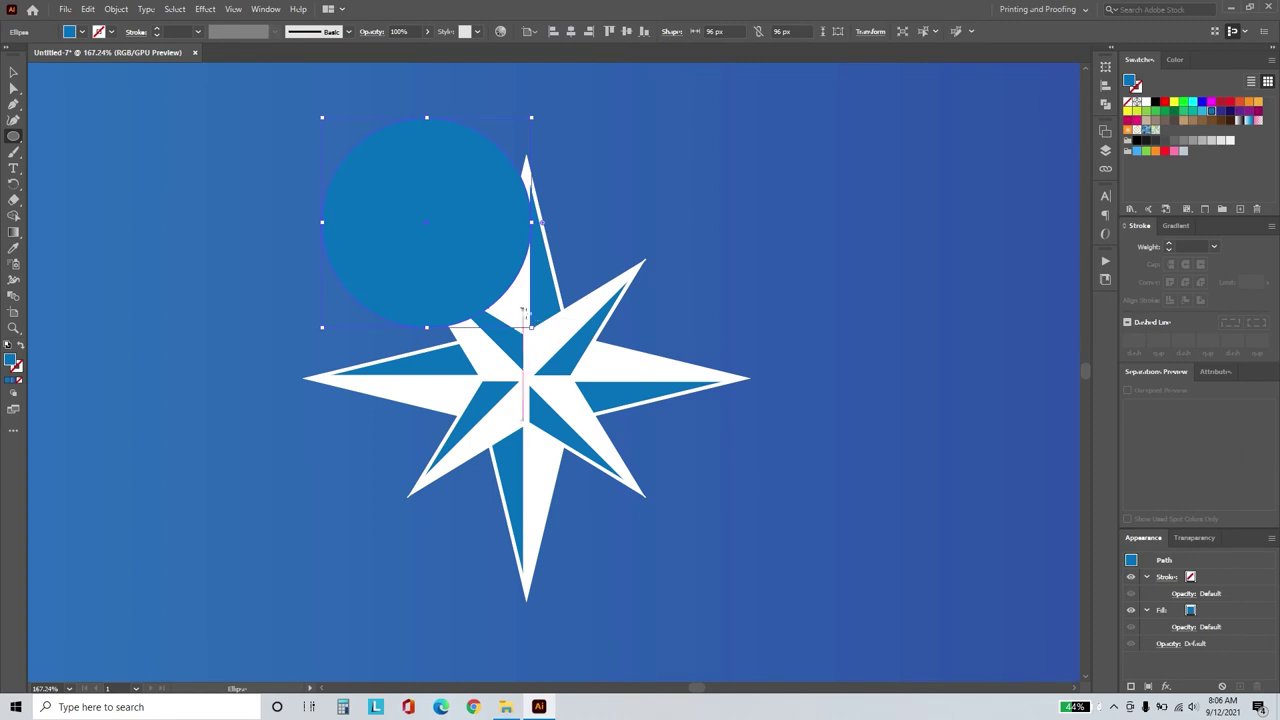
click(21, 346)
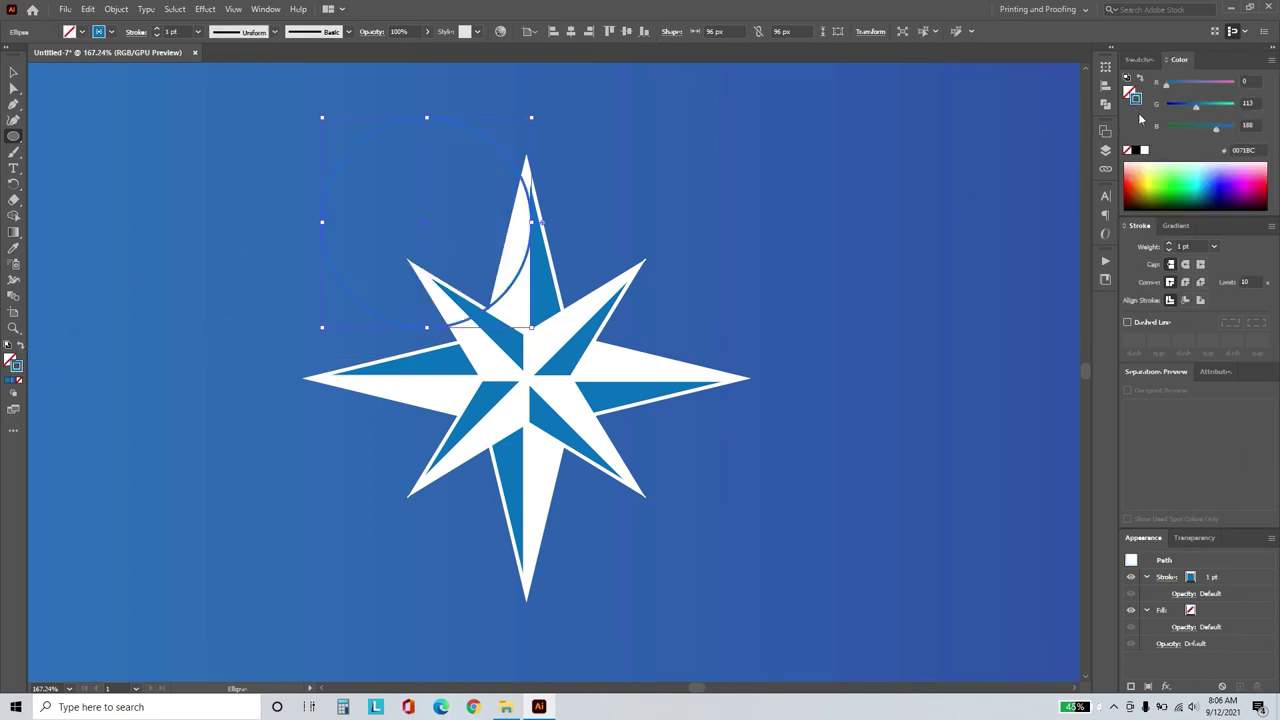
click(1146, 151)
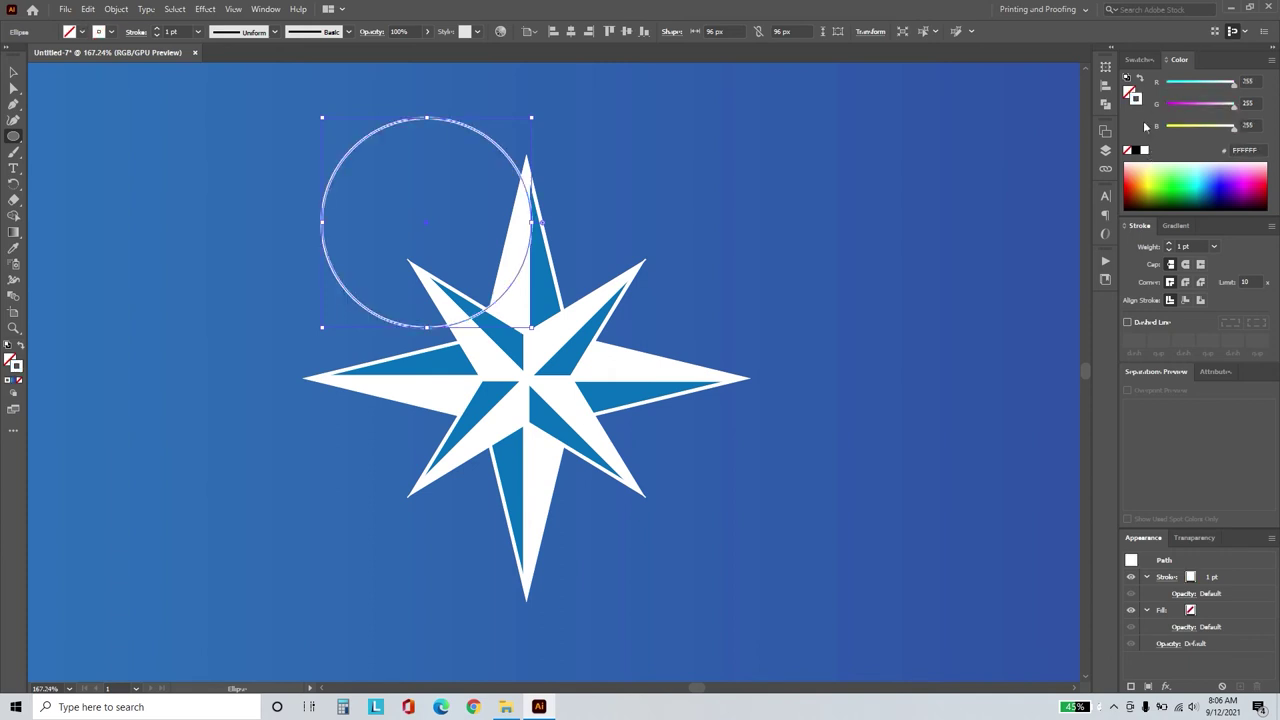
click(1136, 60)
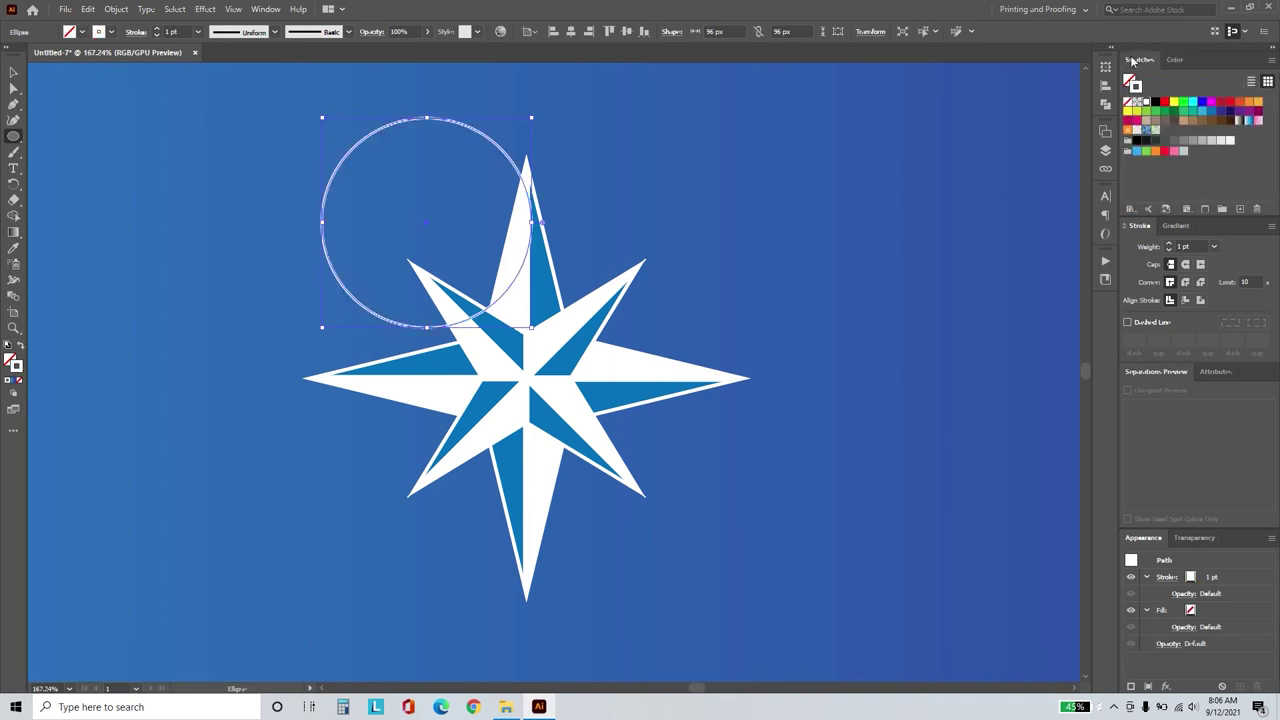
Centre the circle horizontally and vertically on the inner star as the key object.
click(13, 72)
click(635, 137)
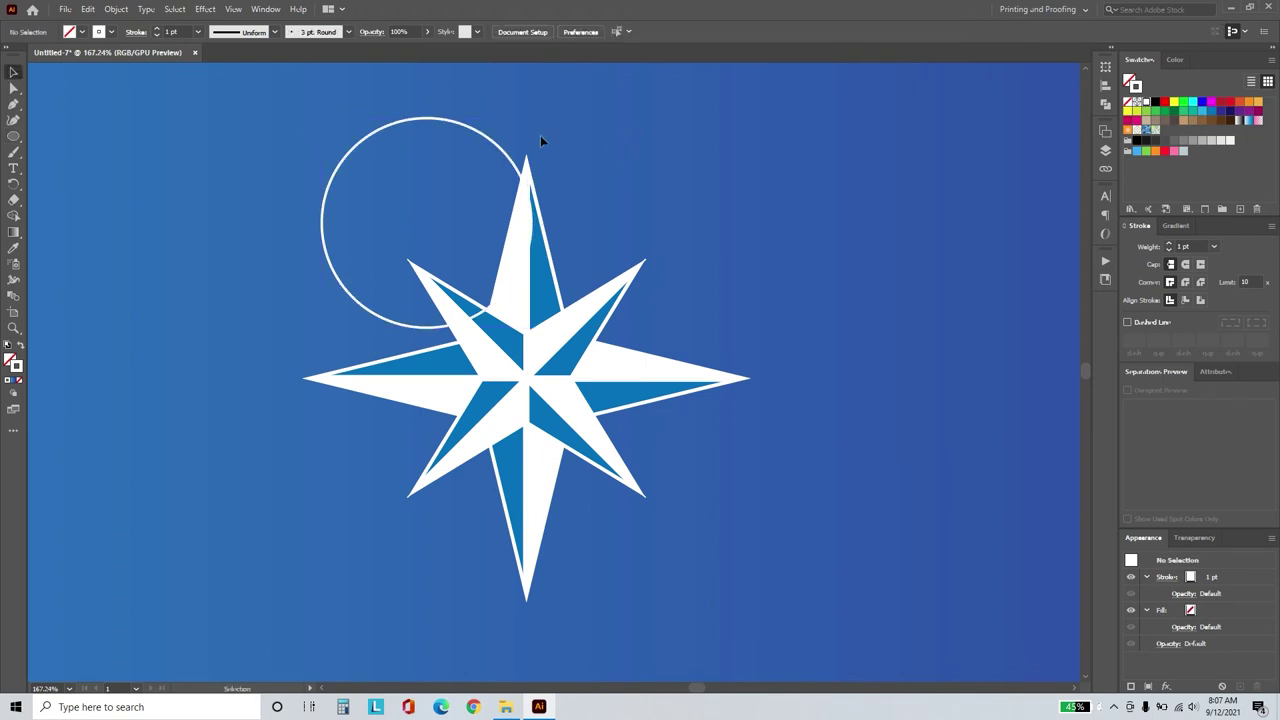
click(503, 145)
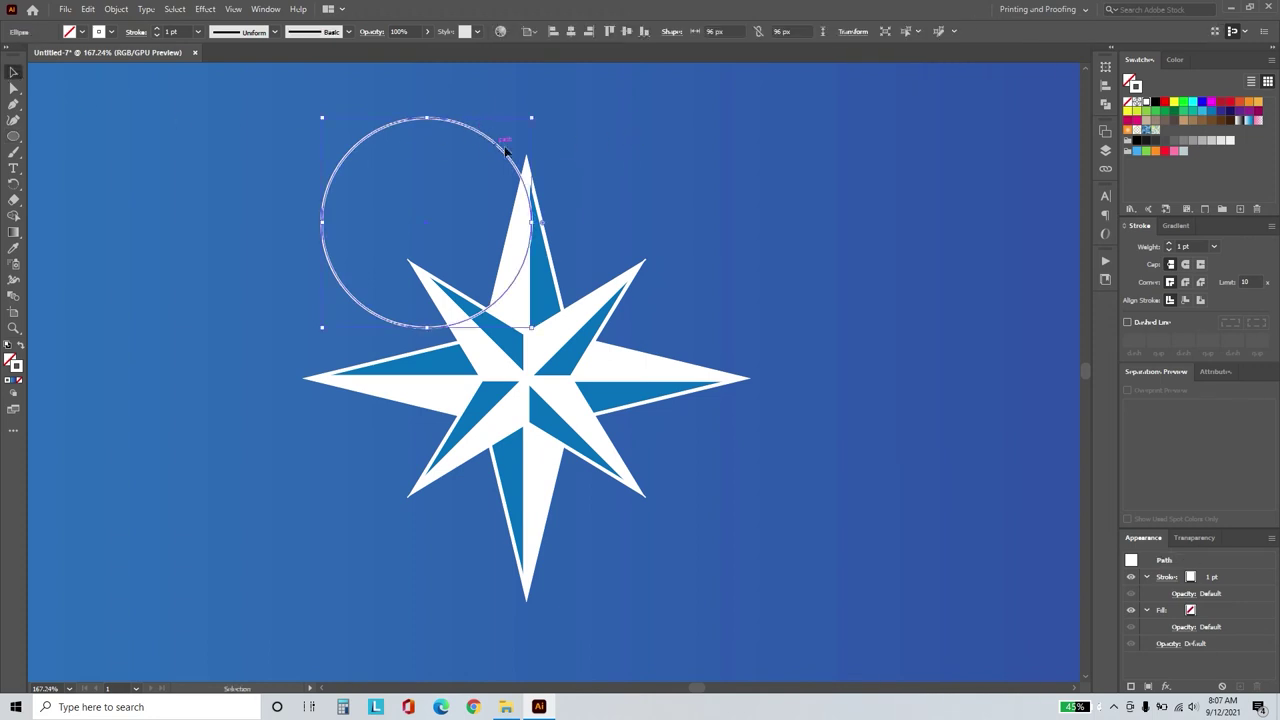
shift+click(631, 279)
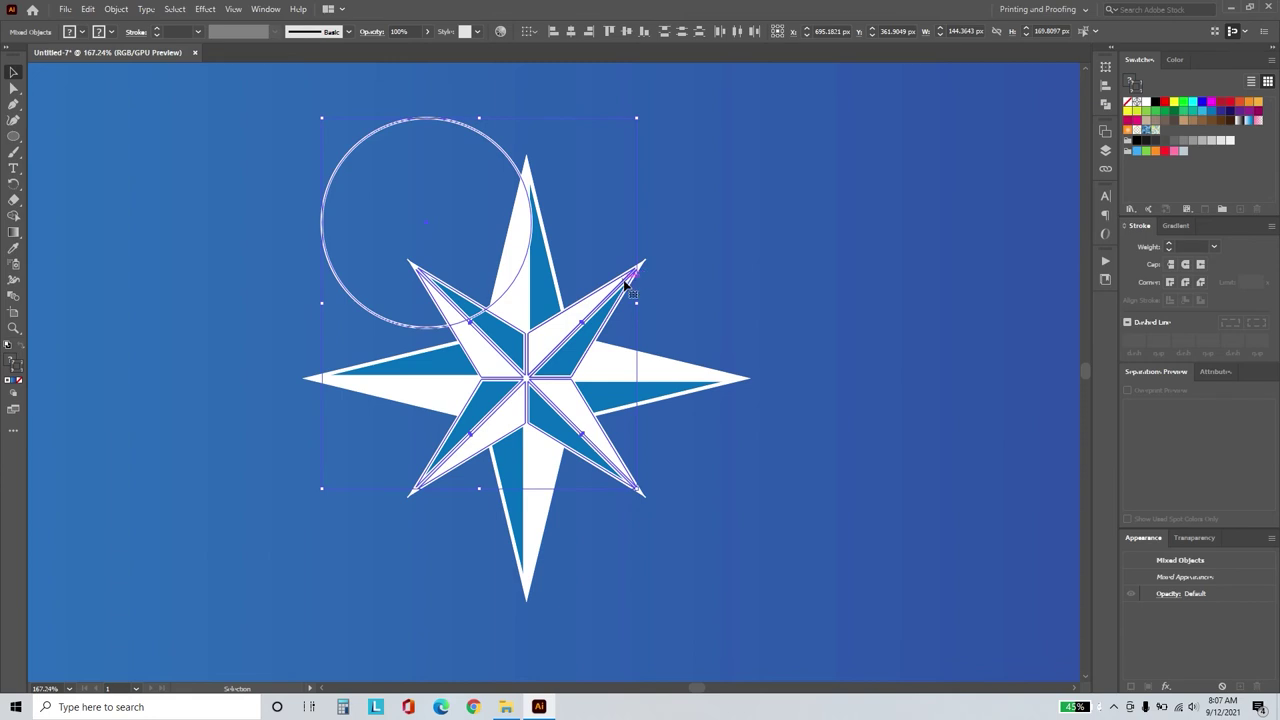
click(625, 287)
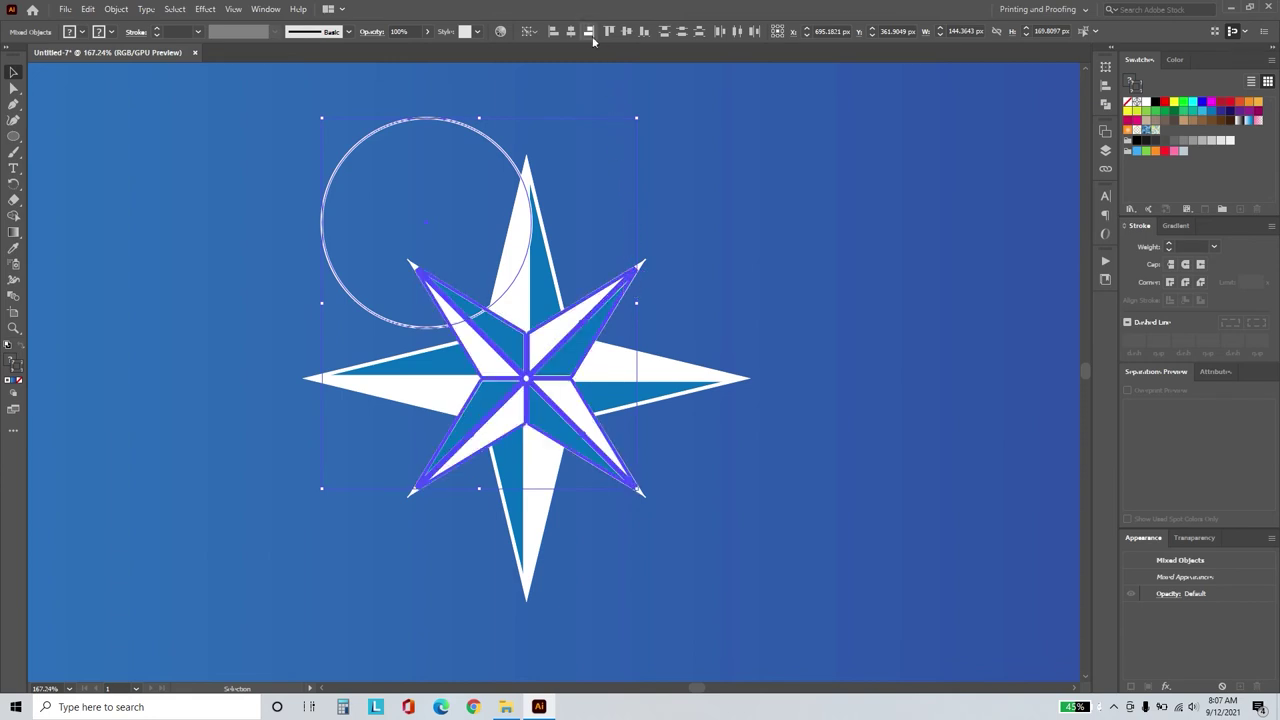
click(572, 33)
click(627, 31)
click(692, 146)
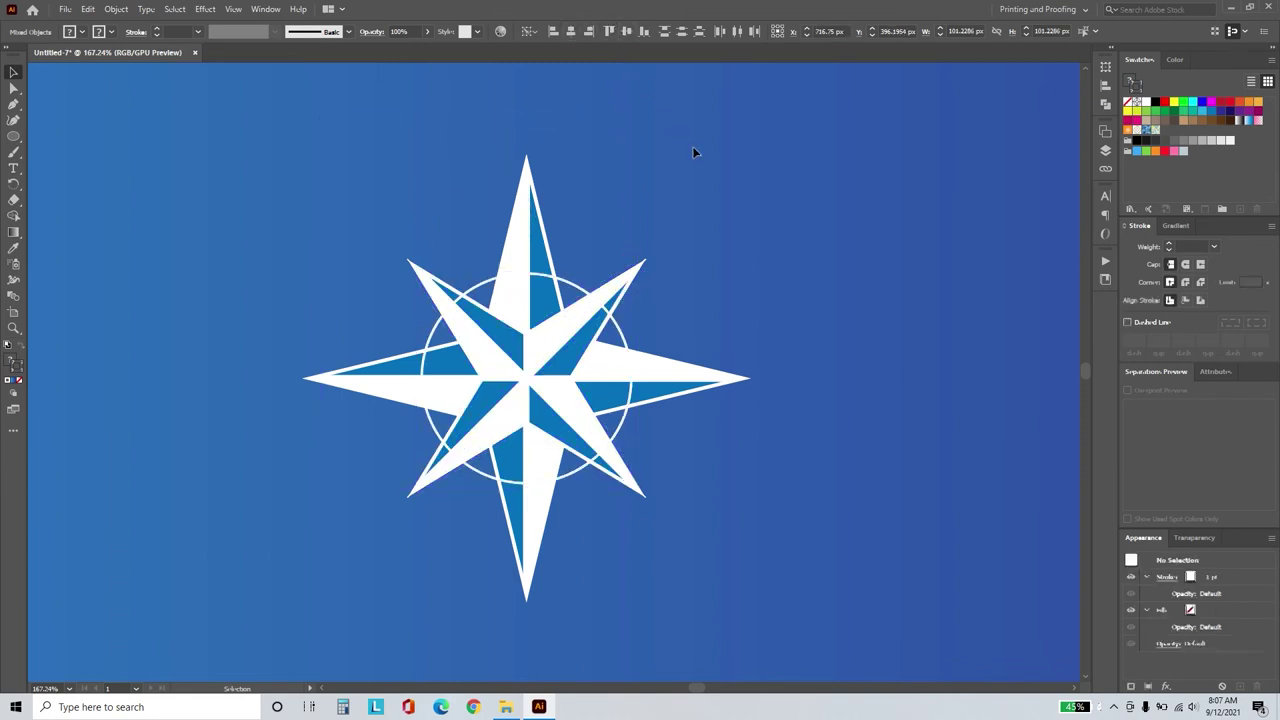
Enlarge the circle to reach the star's diagonal points and paste a copy in place.
click(588, 289)
shift+click(636, 281)
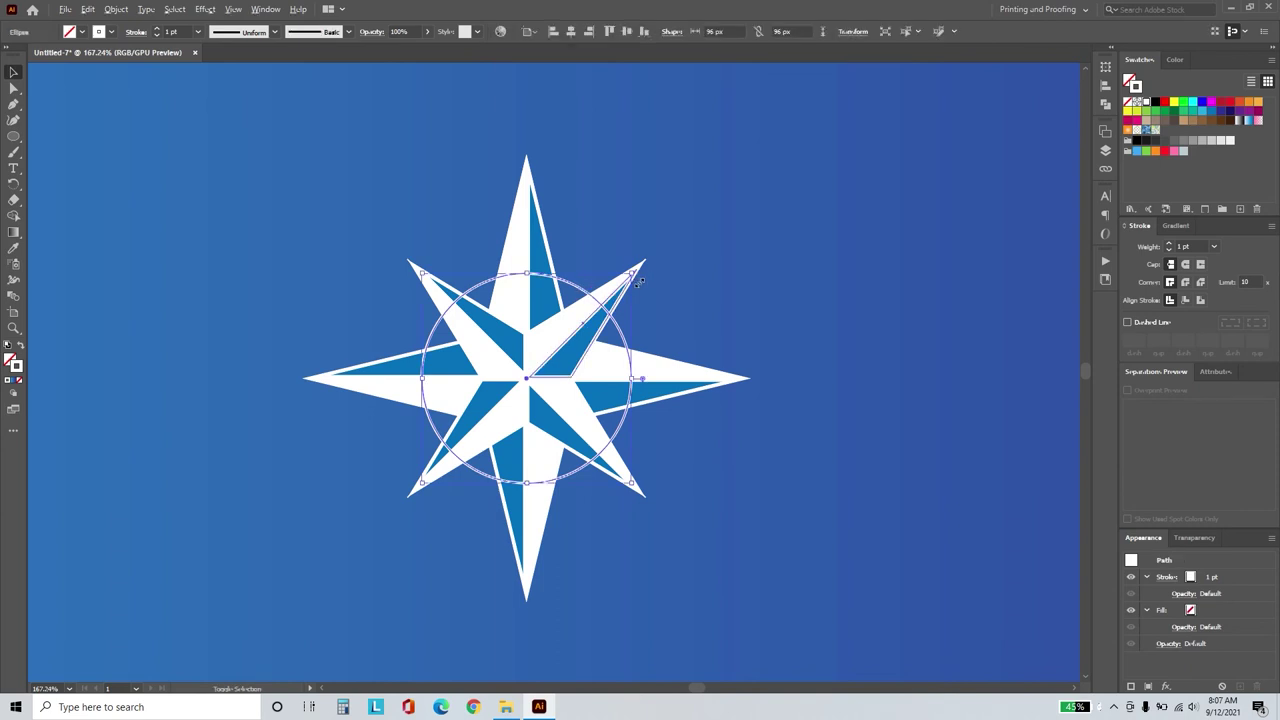
drag(638, 281, 657, 262)
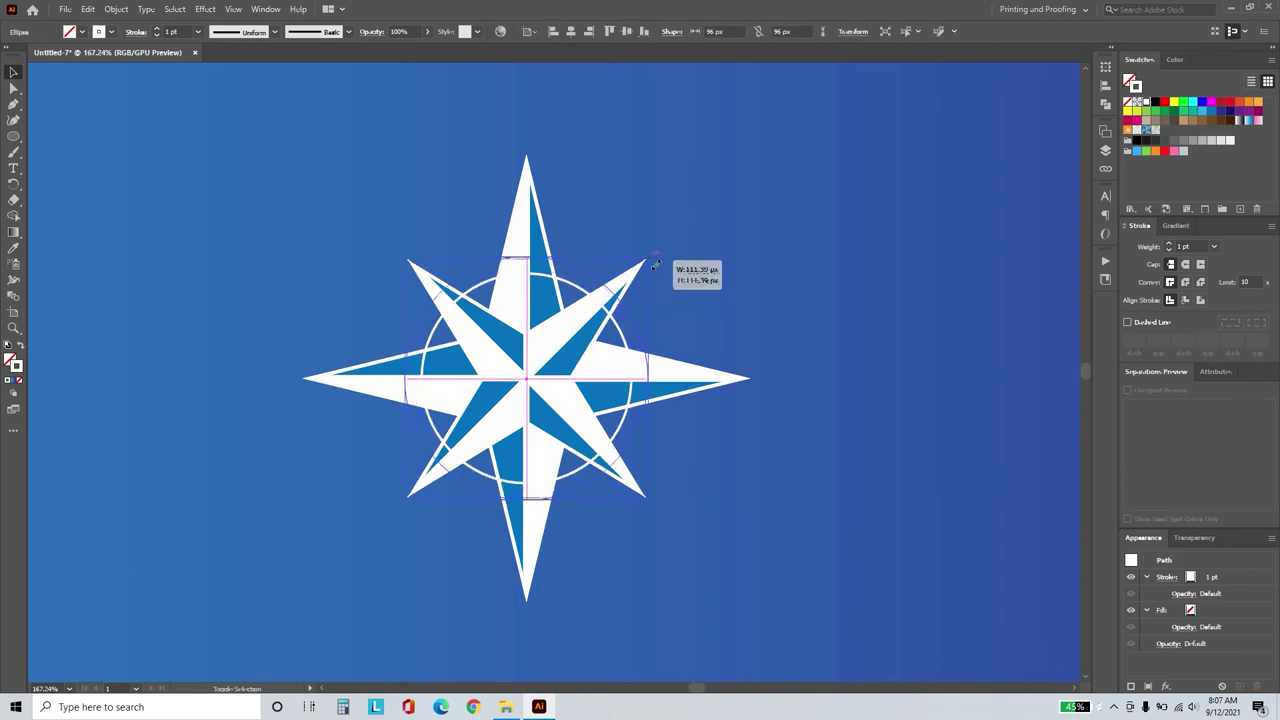
click(87, 10)
click(109, 73)
click(87, 10)
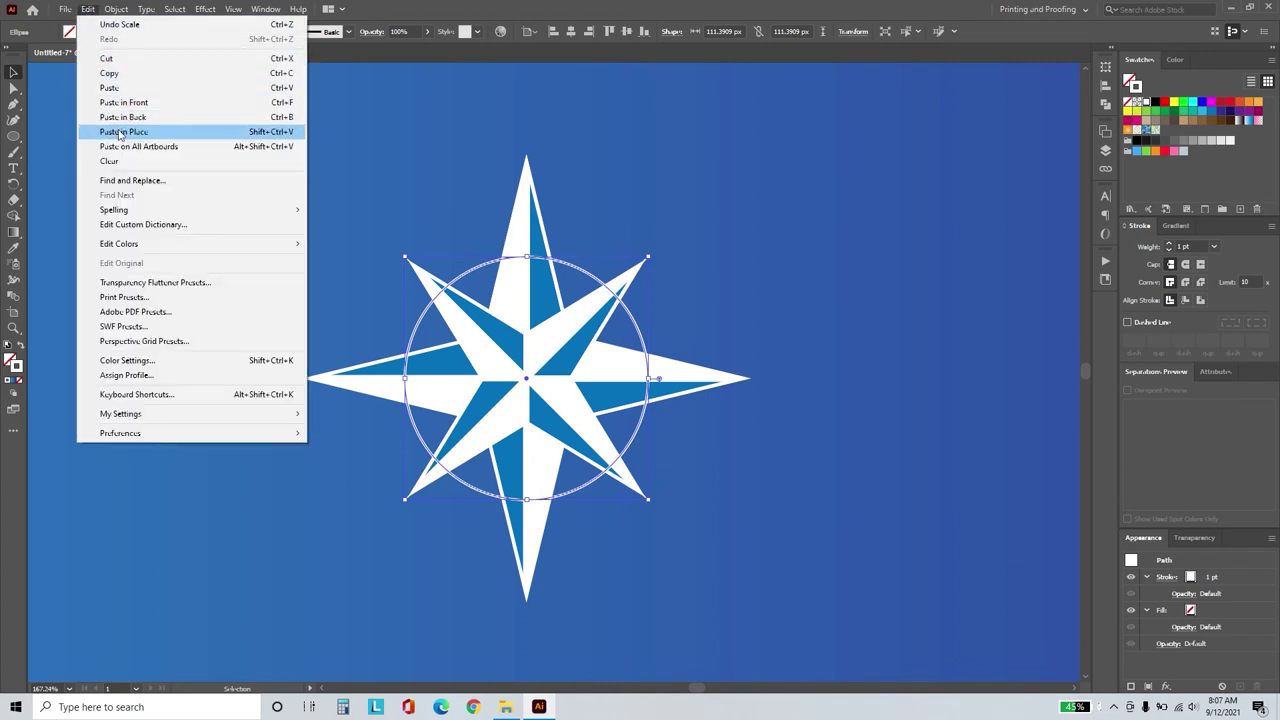
click(128, 132)
Enlarge the copy into an outer ring, send both rings behind the star, and start upper-right text.
drag(656, 261, 729, 190)
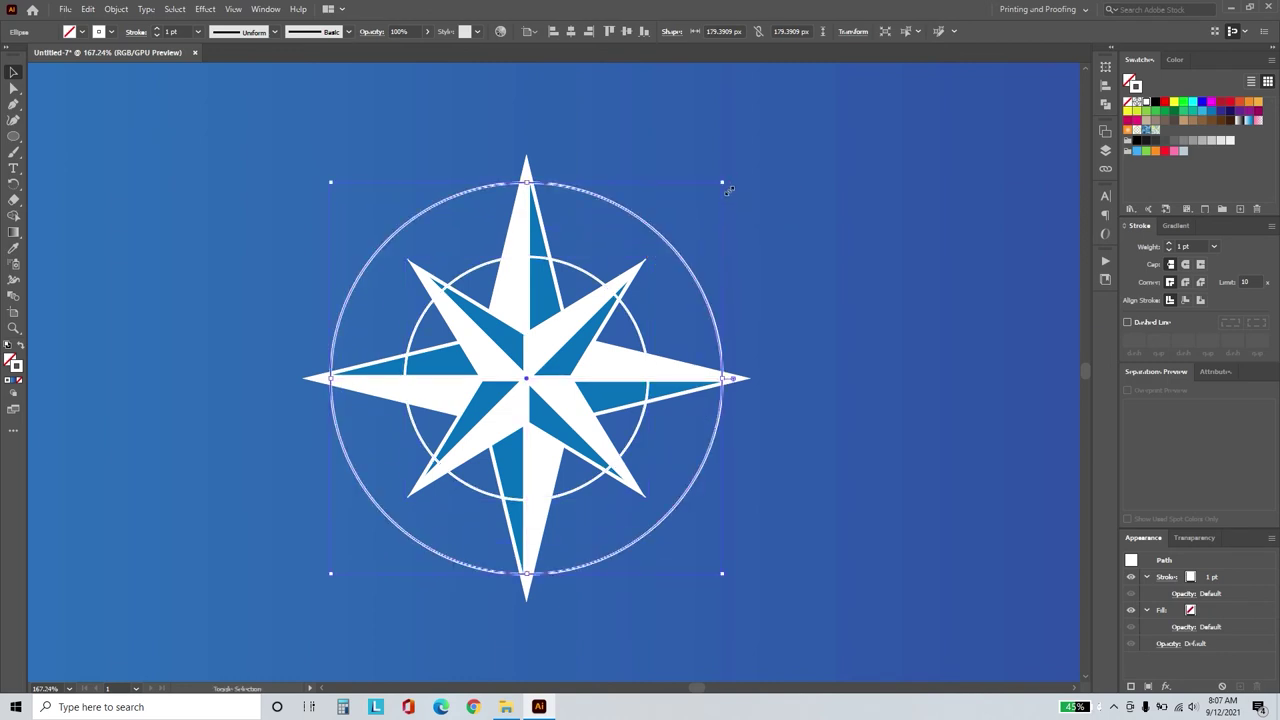
shift+click(587, 276)
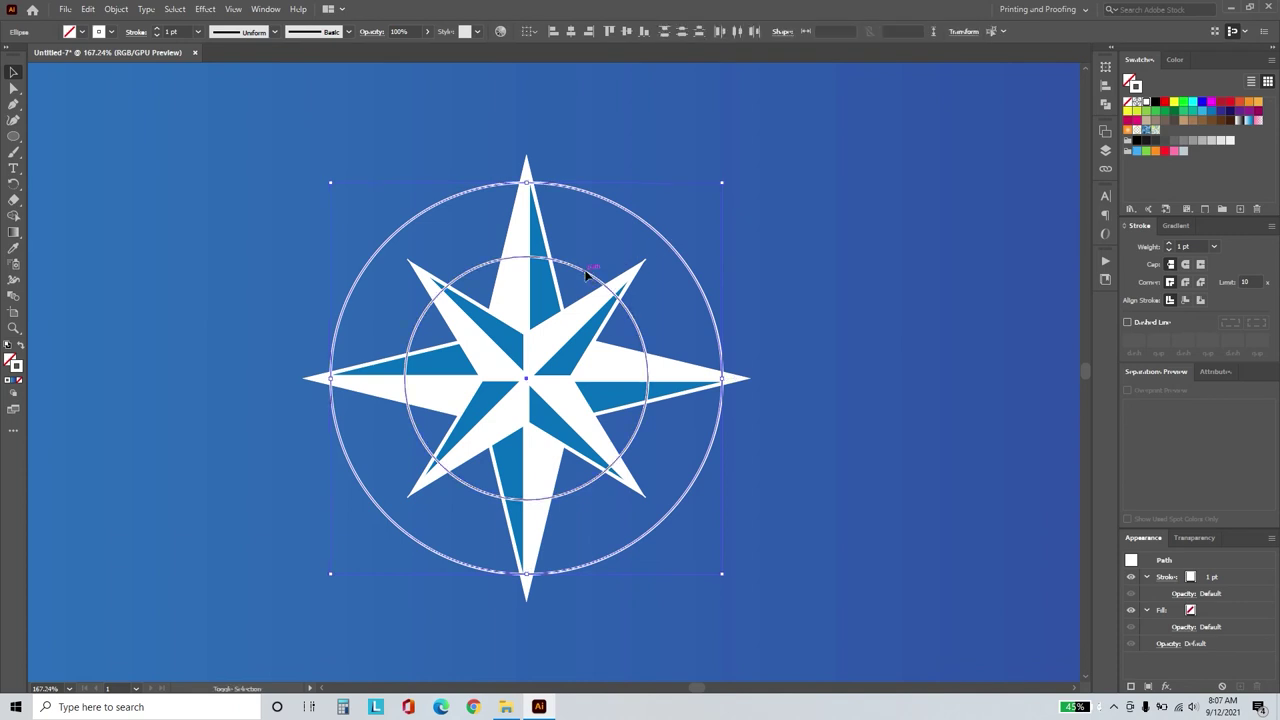
right_click(587, 276)
mouse_move(622, 478)
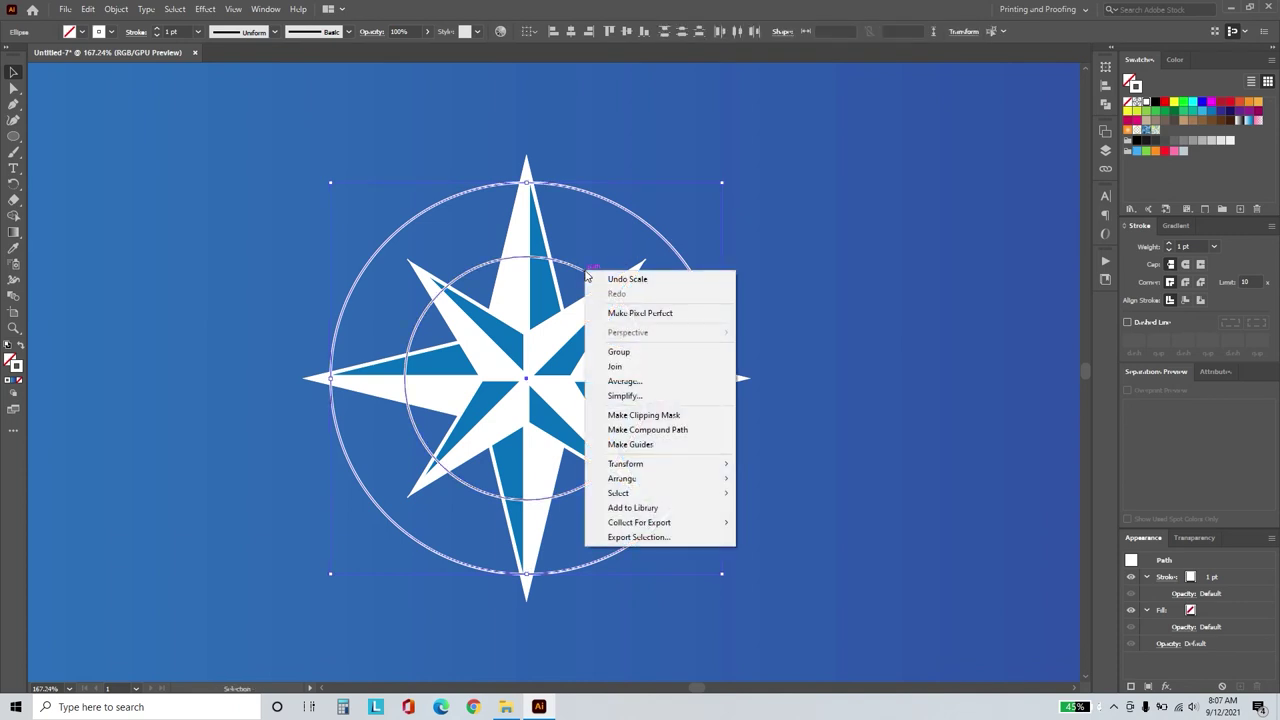
click(817, 508)
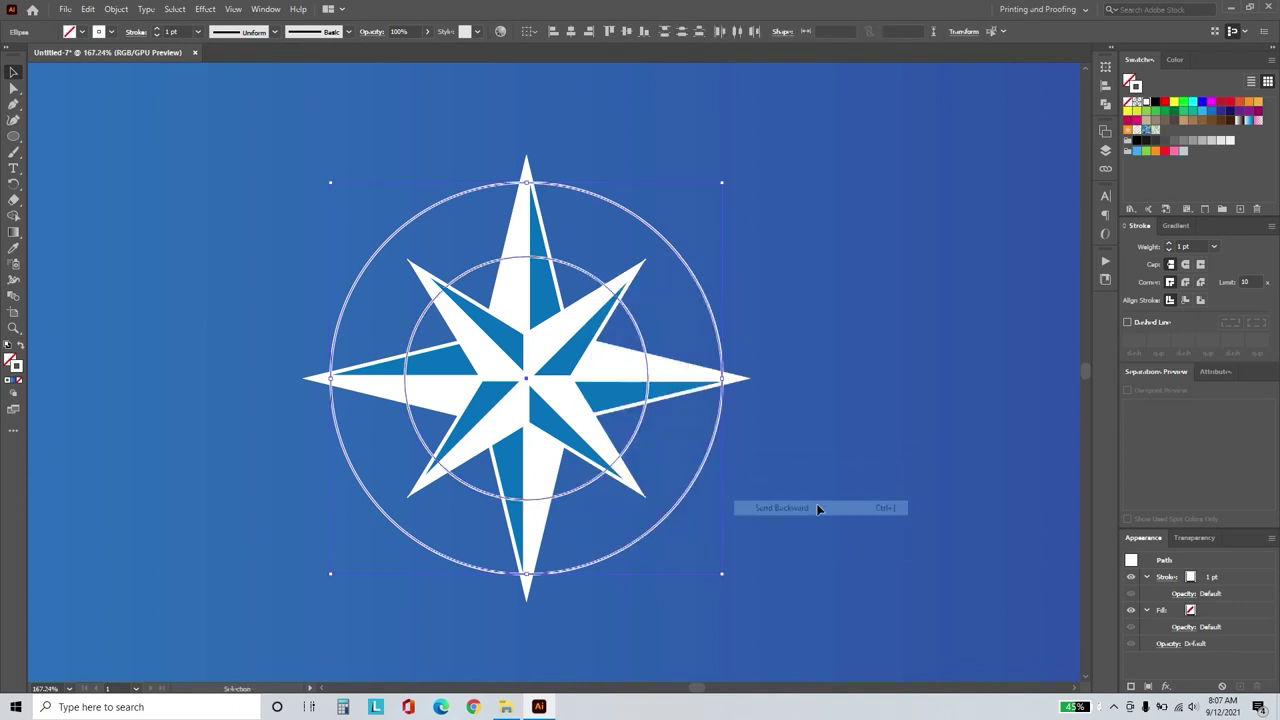
click(818, 503)
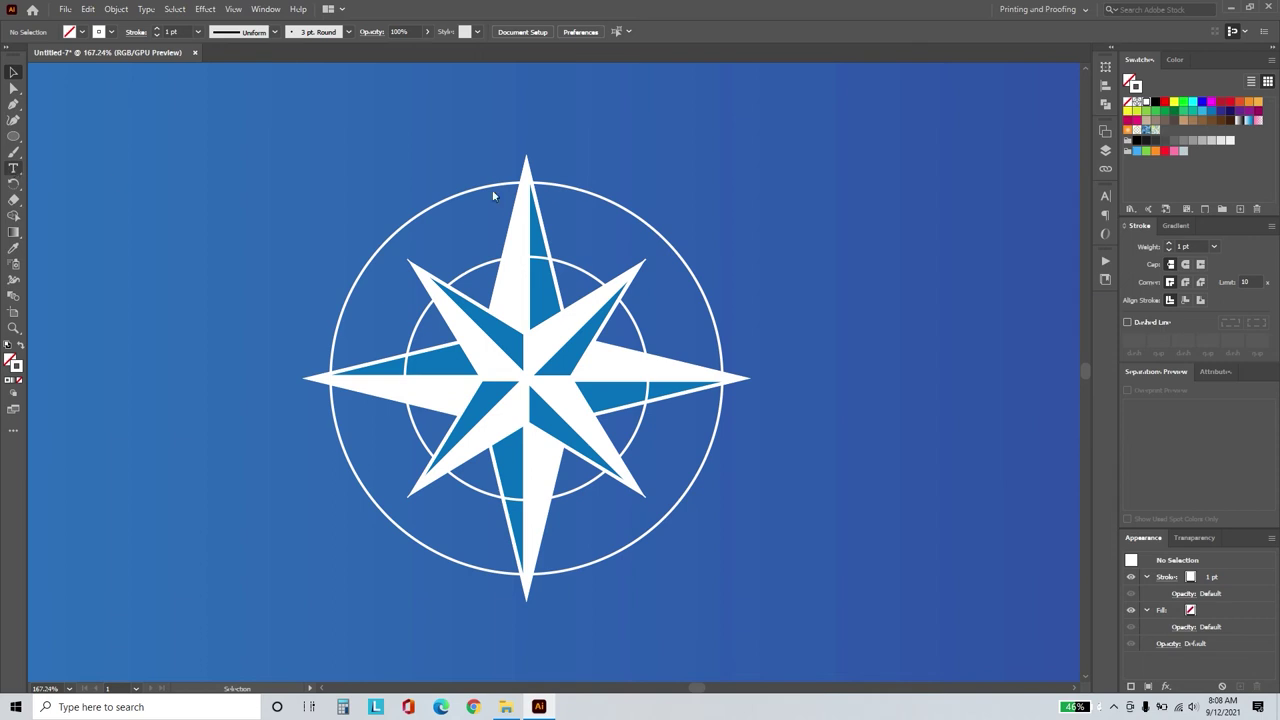
key(t)
click(755, 154)
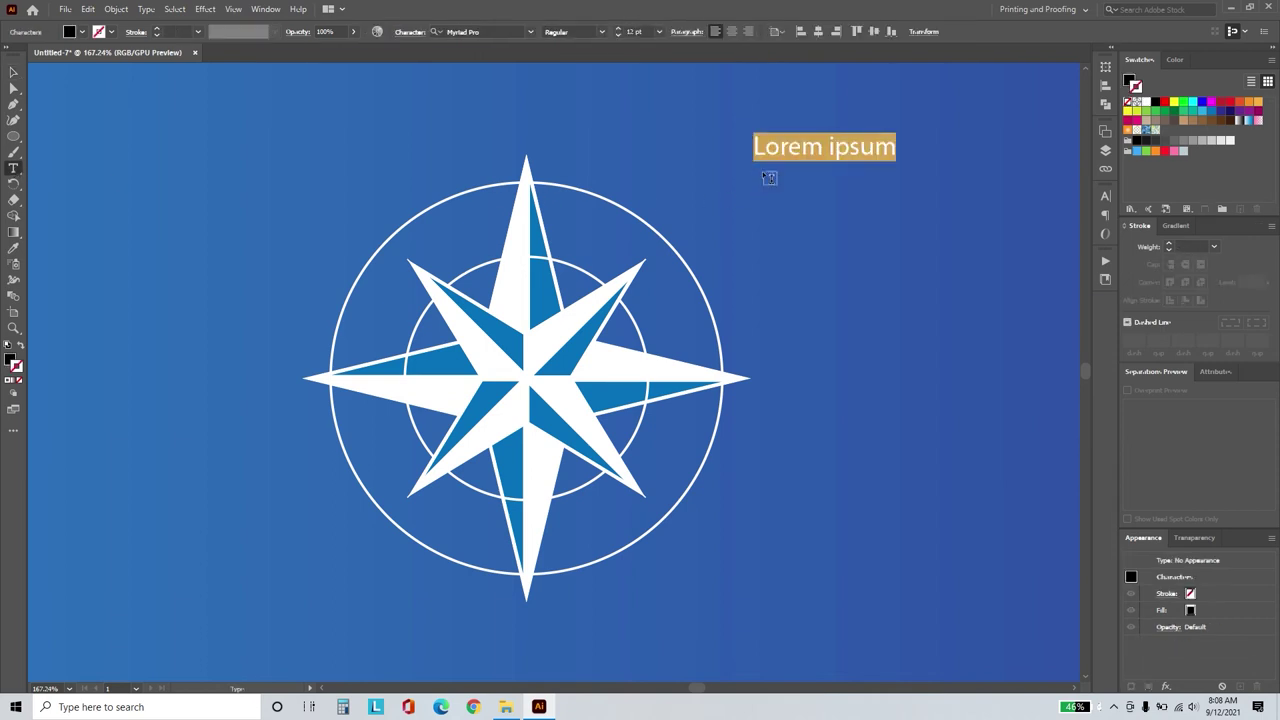
Create a white Myriad Pro Semibold 20 pt N label and position it at the compass.
text(N)
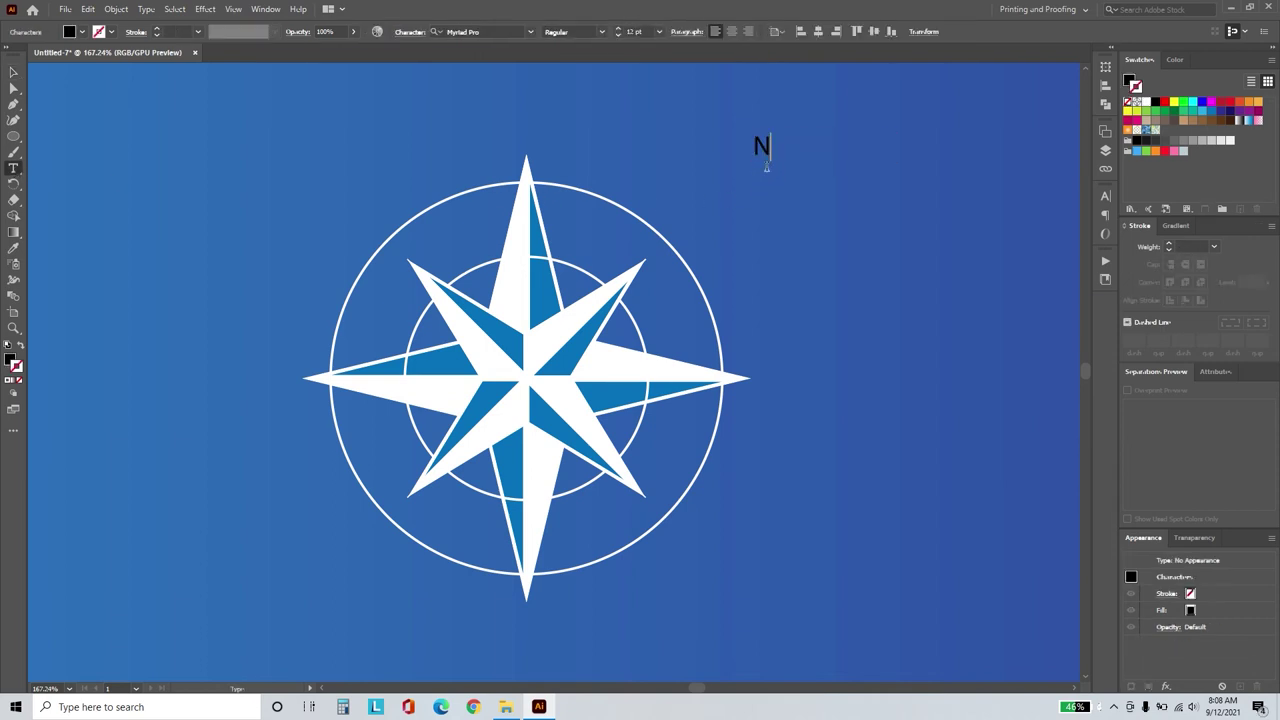
key(Escape)
click(601, 33)
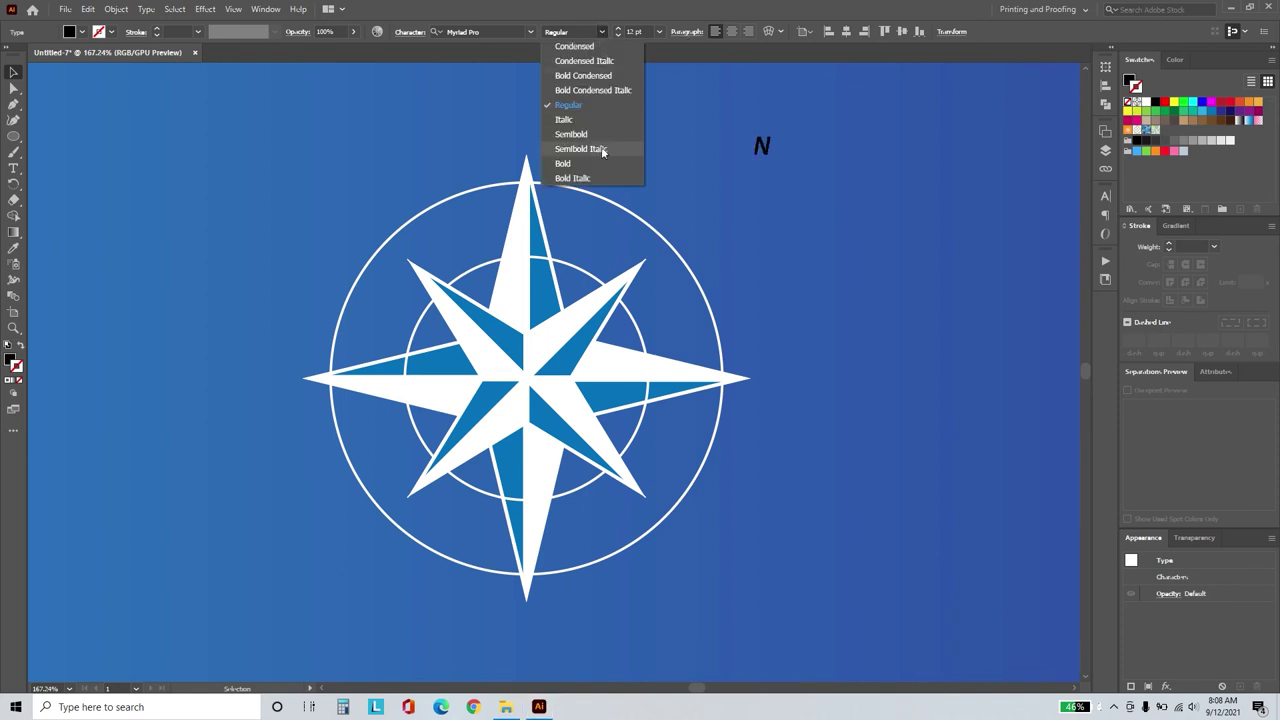
click(570, 134)
key(ctrl+shift+period)
key(ctrl+shift+period)
key(ctrl+shift+period)
click(1147, 102)
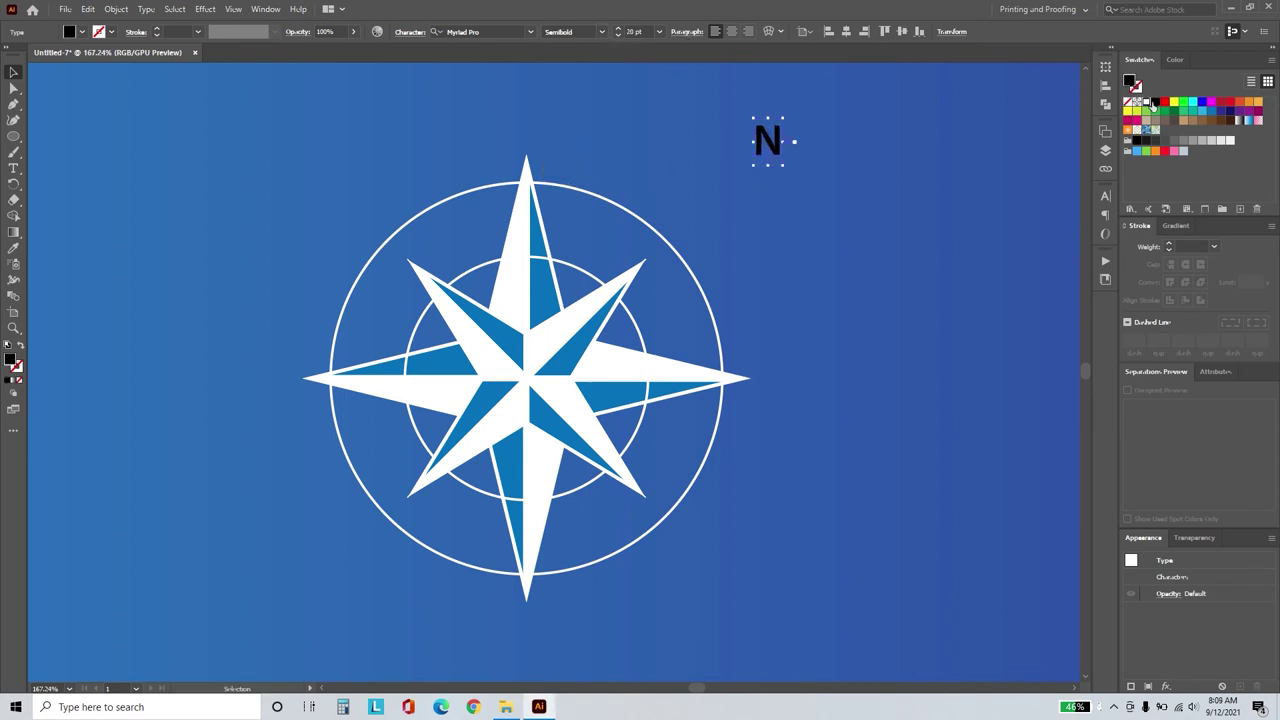
click(777, 143)
mouse_move(768, 140)
mouse_down()
mouse_move(529, 129)
mouse_move(528, 630)
mouse_up()
click(597, 130)
Make S, W and E label copies around the compass and duplicate the N toward the upper right.
double_click(527, 632)
text(S)
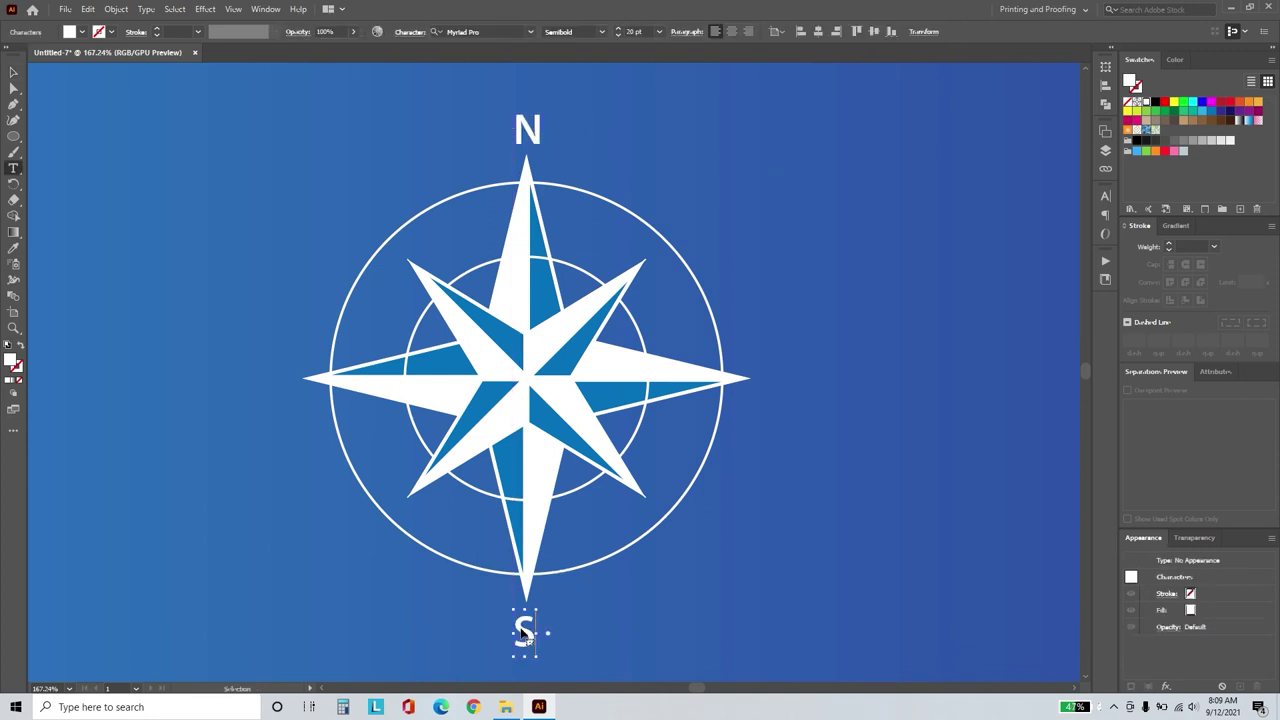
key(Escape)
mouse_move(524, 632)
mouse_down()
mouse_move(280, 378)
mouse_move(787, 387)
mouse_up()
double_click(280, 378)
text(W)
key(Escape)
double_click(787, 387)
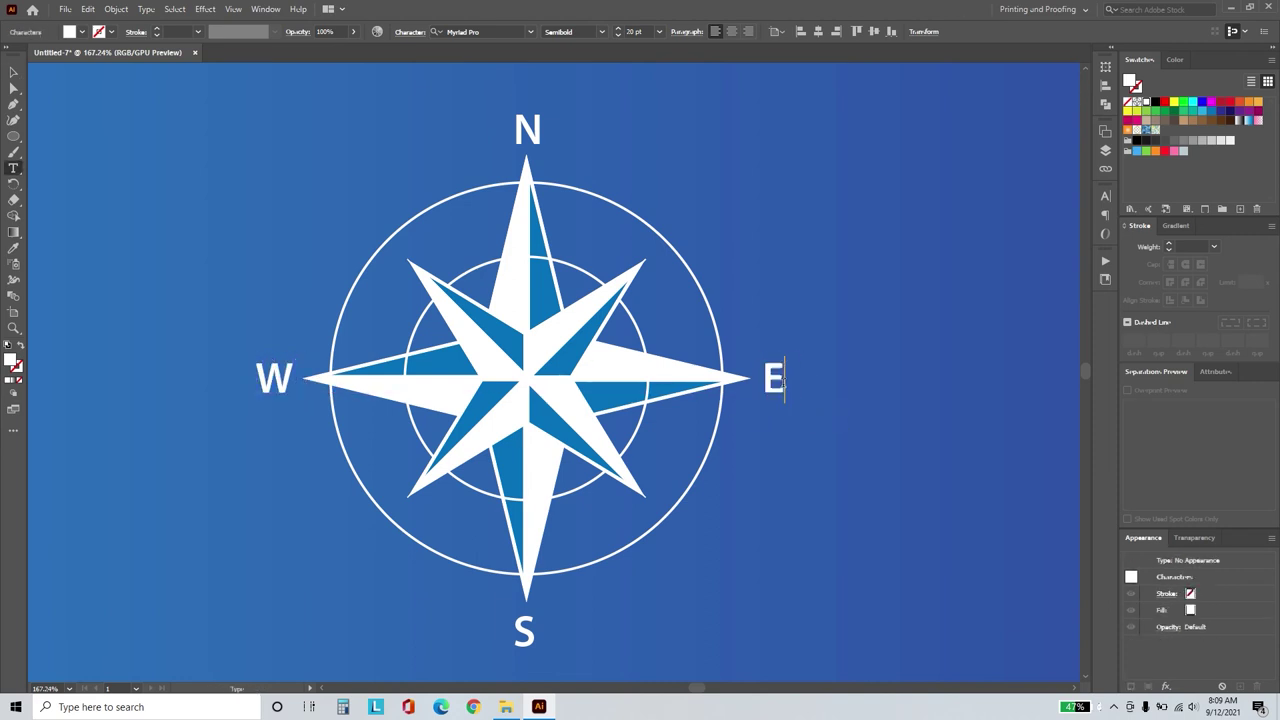
text(E)
key(Escape)
drag(548, 136, 678, 136)
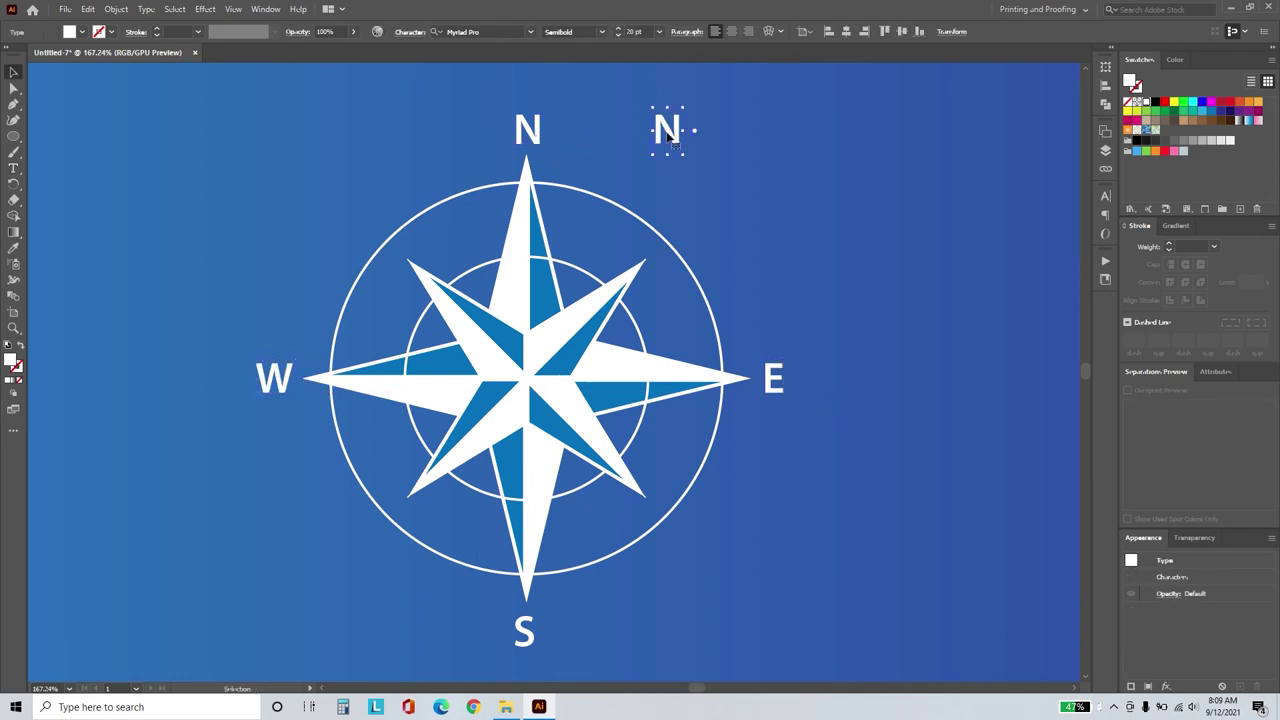
Shrink the copied N to 14 pt and create NW and NE labels on the upper diagonals.
click(659, 32)
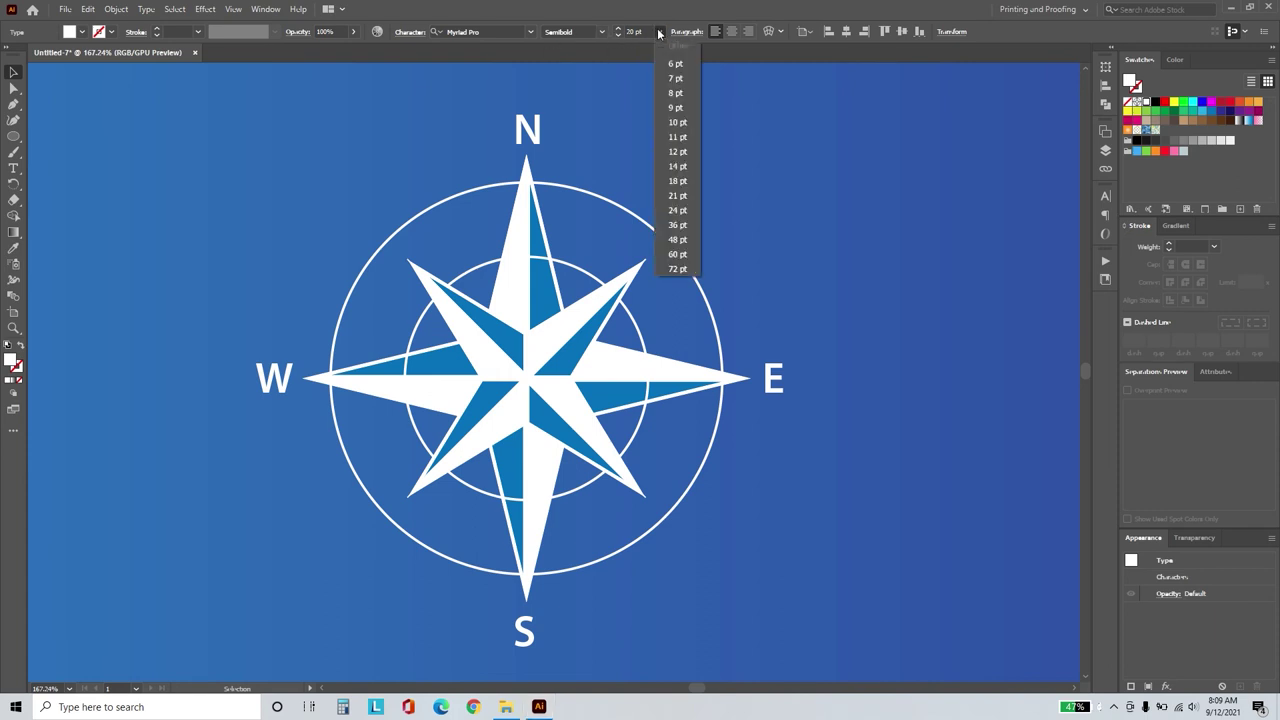
click(677, 166)
double_click(666, 134)
text(W)
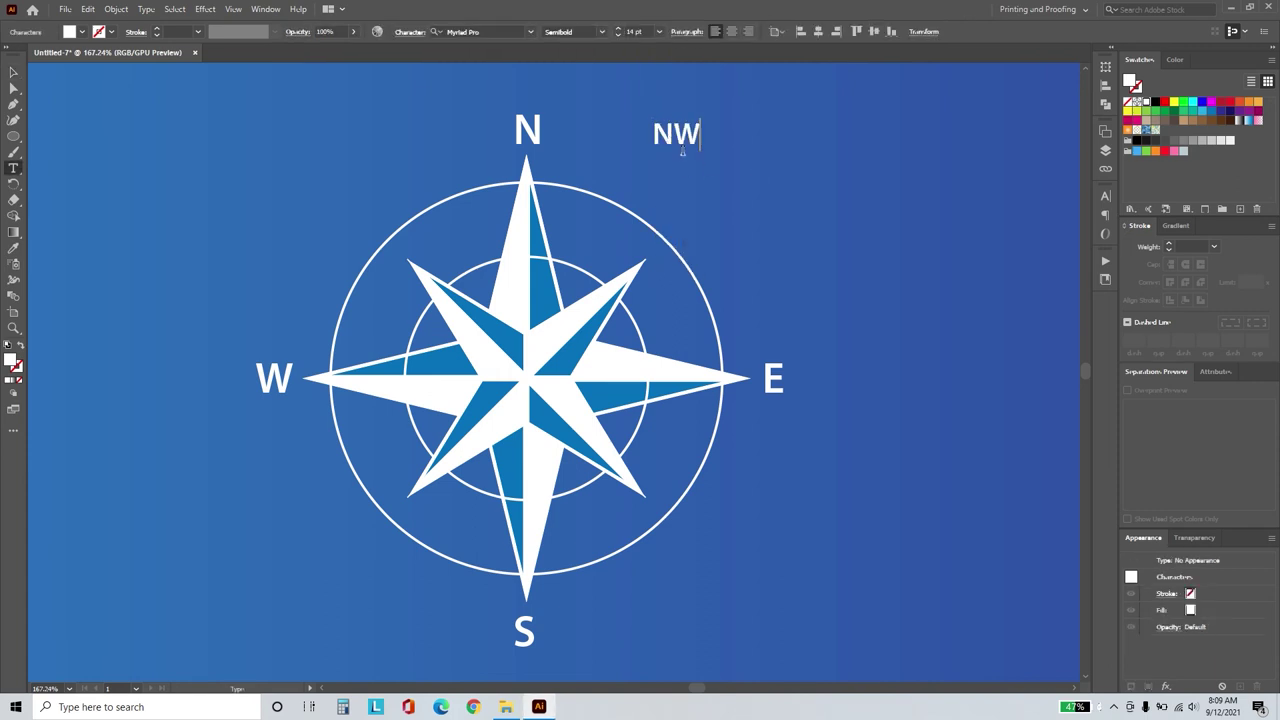
key(Escape)
mouse_move(672, 142)
mouse_down()
mouse_move(402, 244)
mouse_move(668, 243)
mouse_up()
text(t)
text(E)
key(Escape)
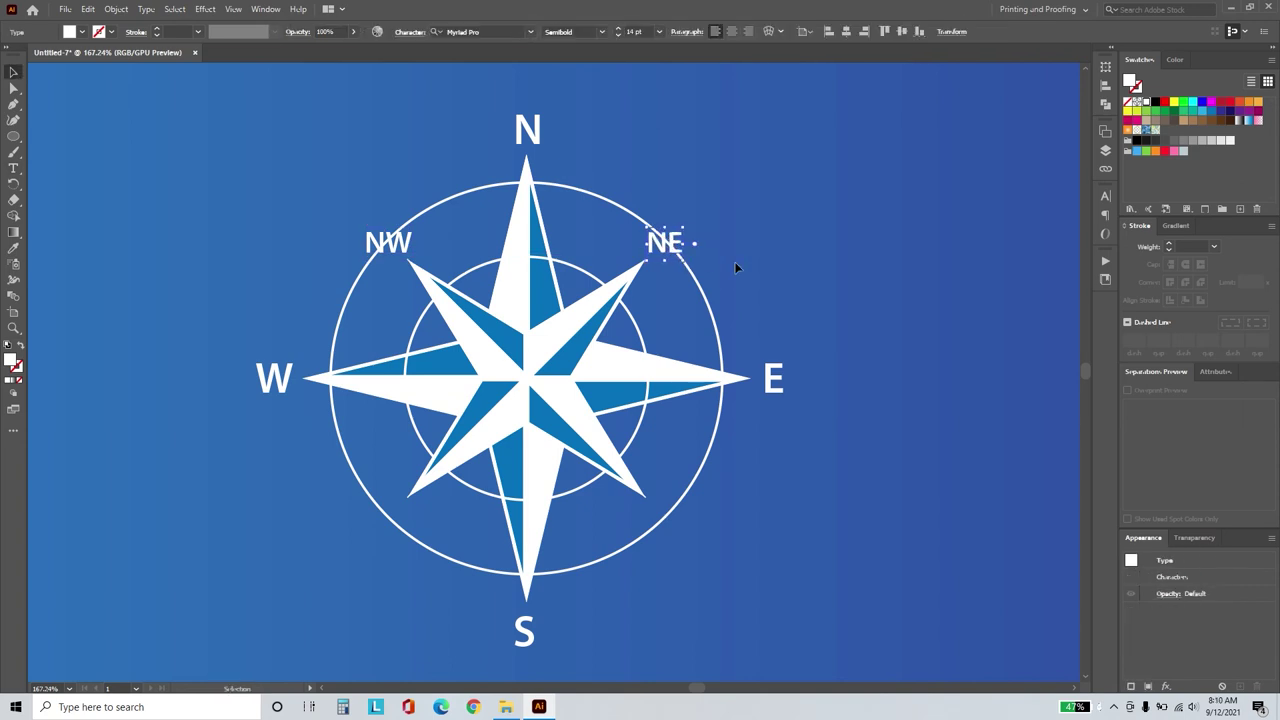
Nudge NW and NE up, then duplicate them onto the lower diagonals as SW and SE.
key(Up)
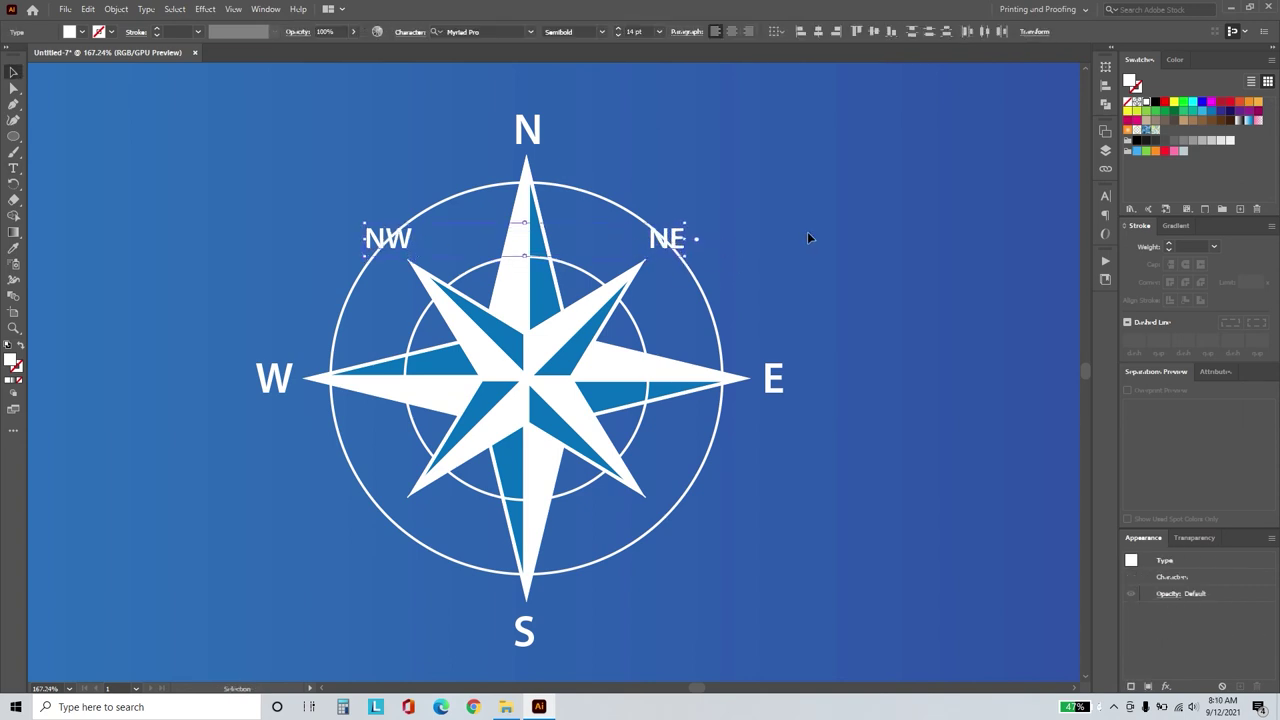
key(Up)
key(Up)
click(506, 241)
click(404, 240)
drag(424, 228, 424, 507)
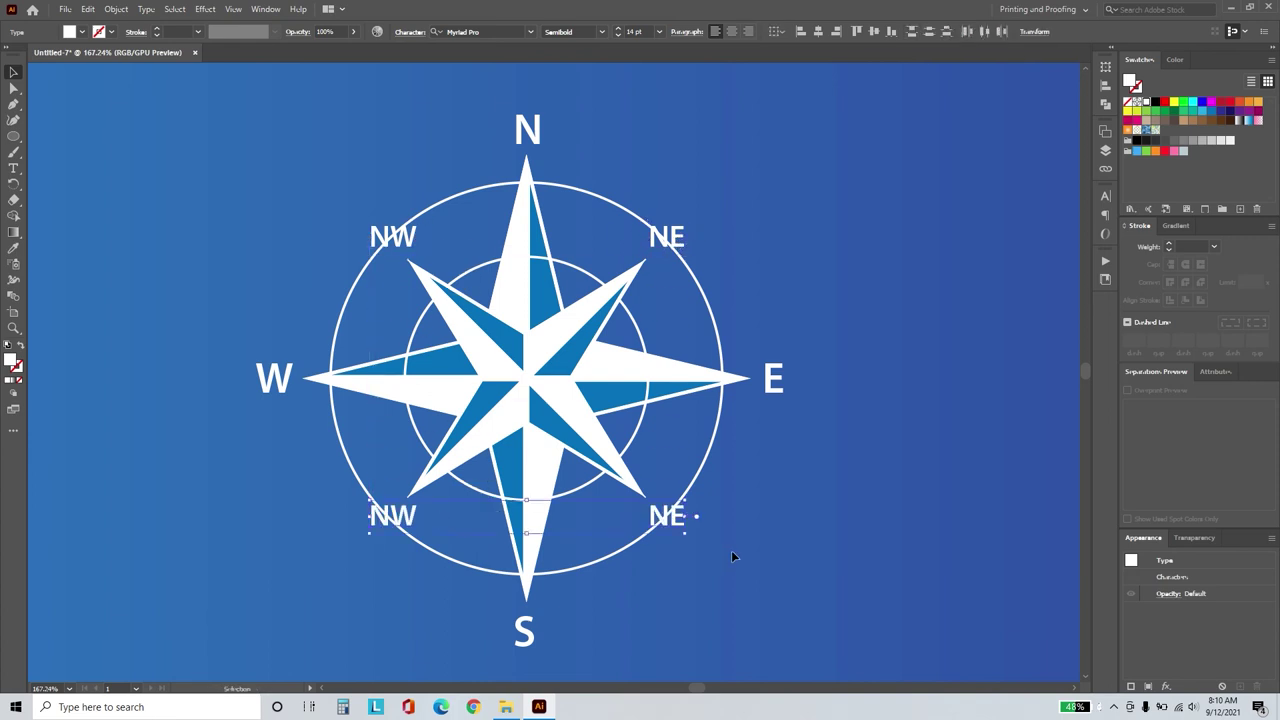
key(t)
drag(651, 515, 664, 515)
text(S)
drag(370, 515, 384, 515)
text(S)
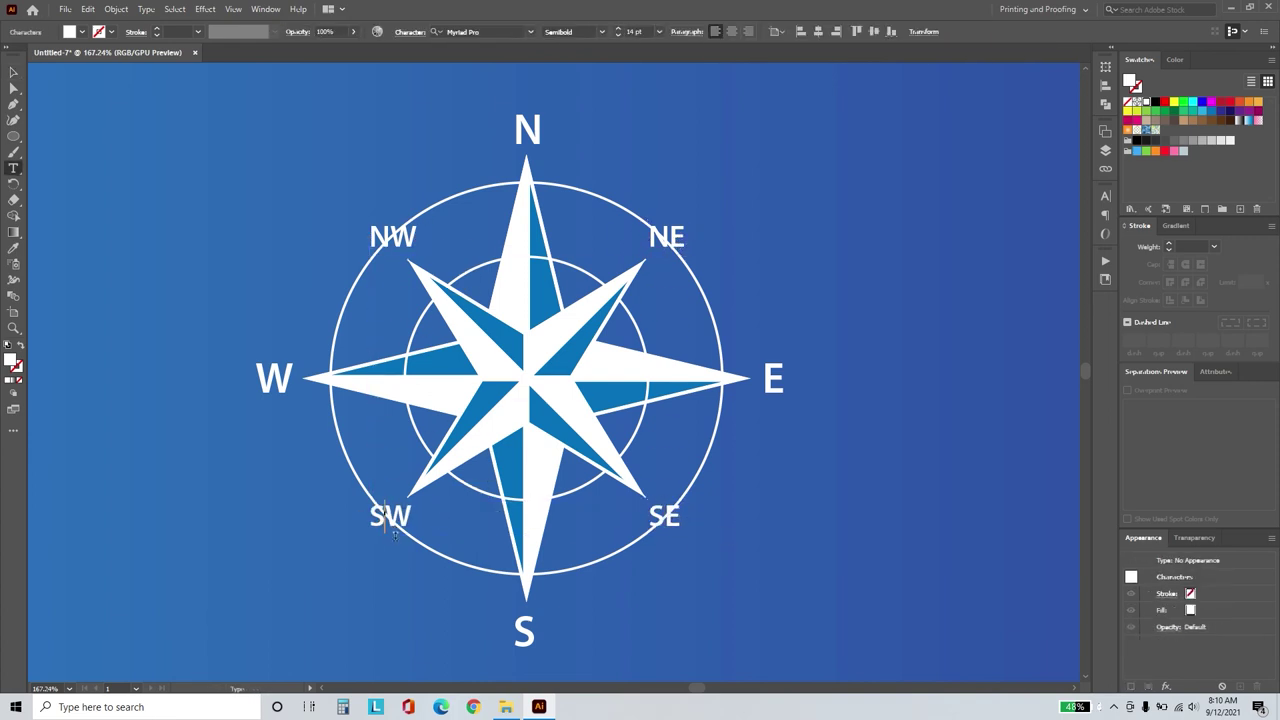
key(Escape)
click(709, 306)
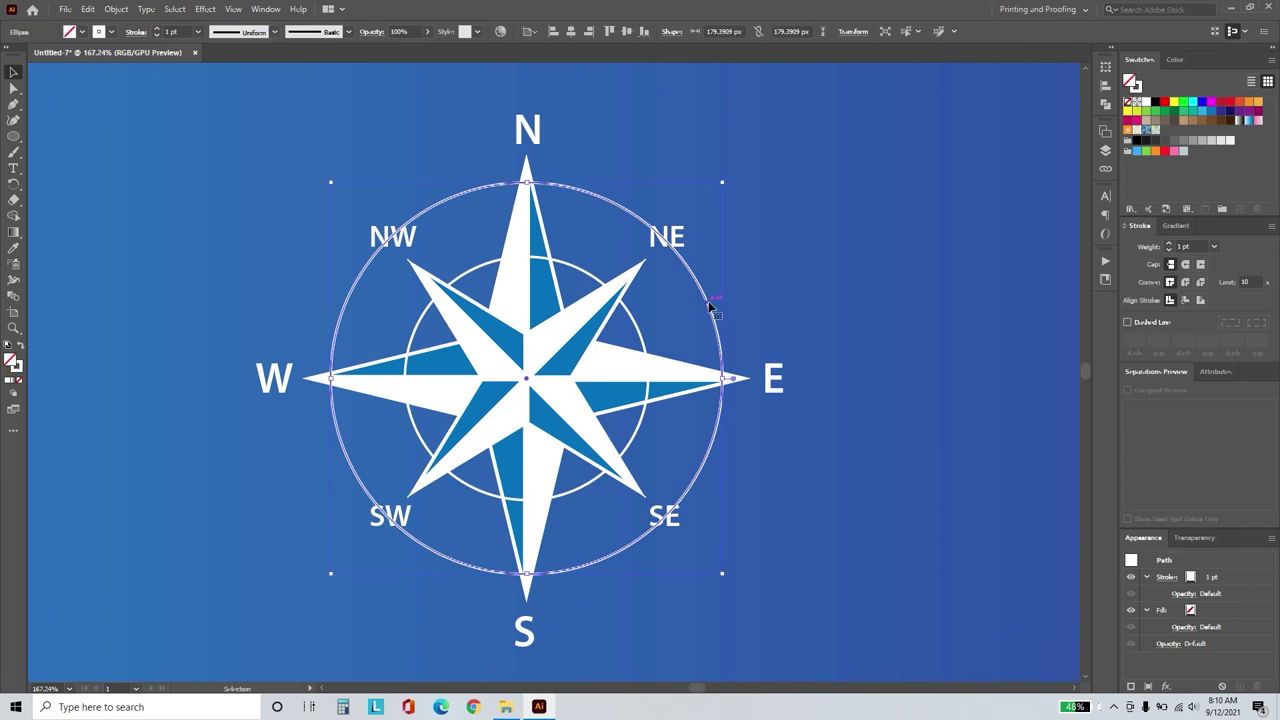
Isolate the outer ring and cut a gap in it beside the NE label.
double_click(709, 306)
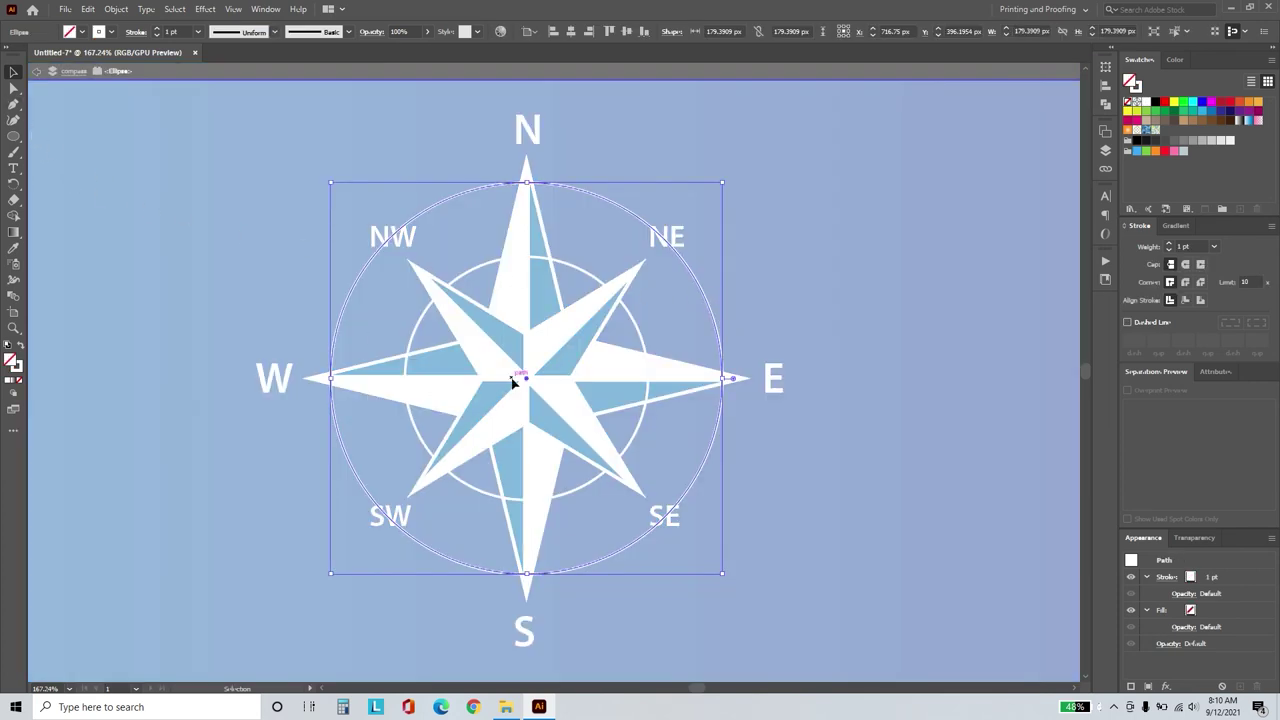
click(15, 108)
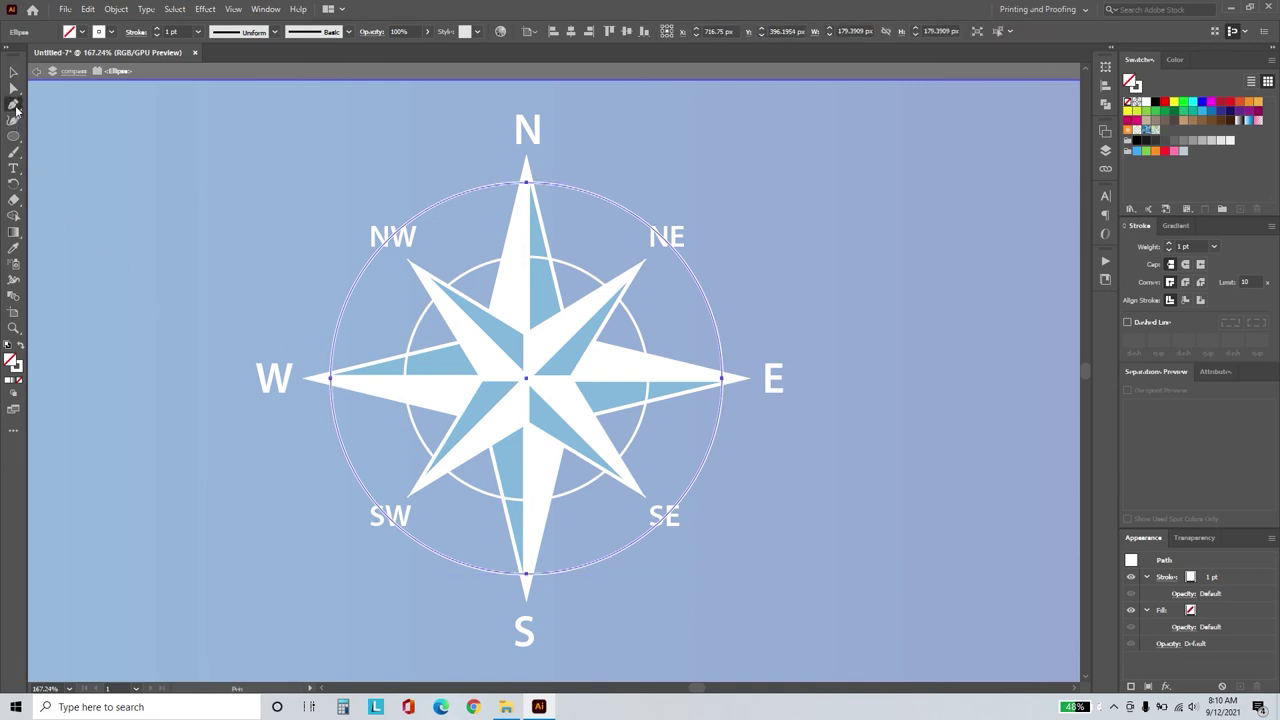
click(688, 268)
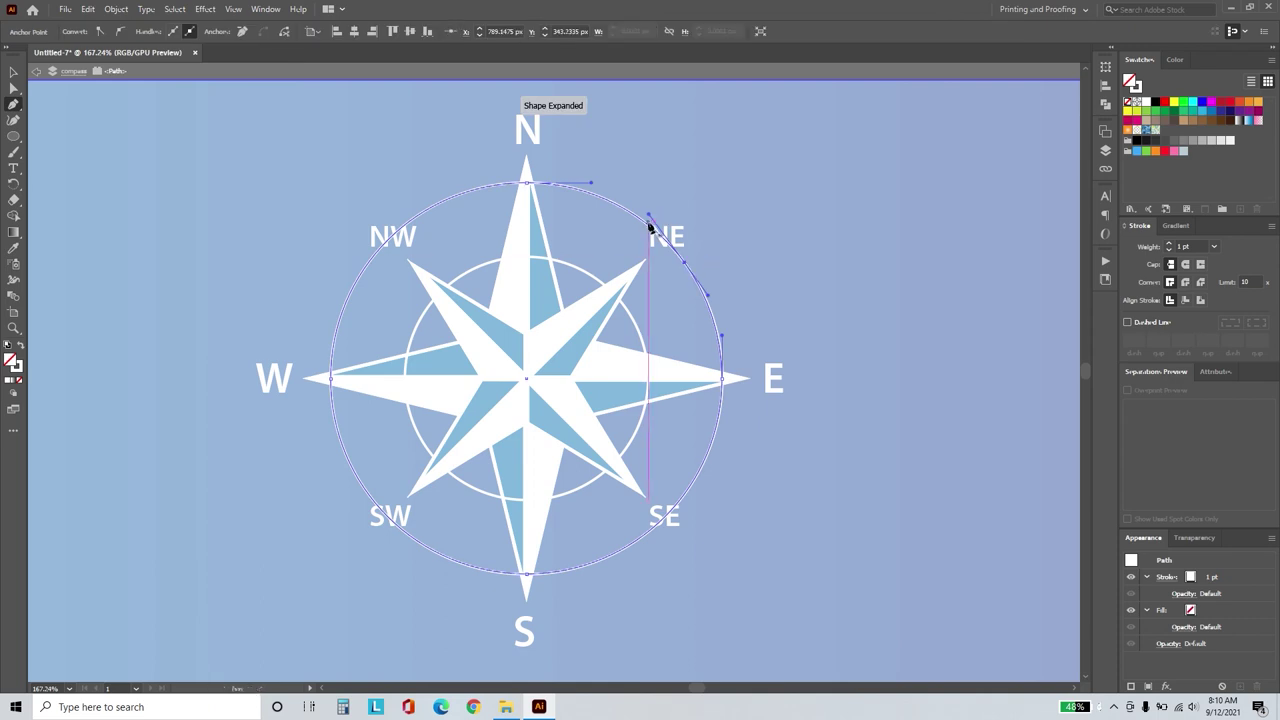
click(661, 239)
key(Delete)
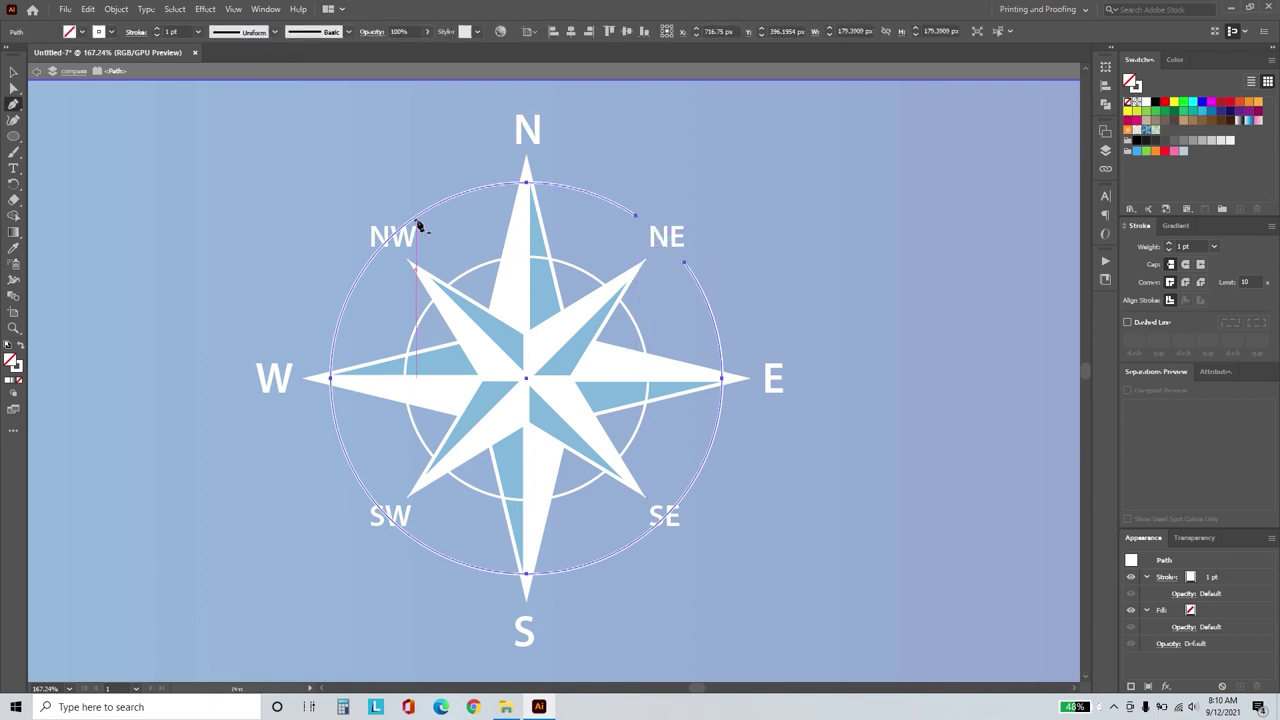
Cut matching gaps in the ring beside the NW, SW and SE labels, then exit isolation.
click(372, 256)
key(Delete)
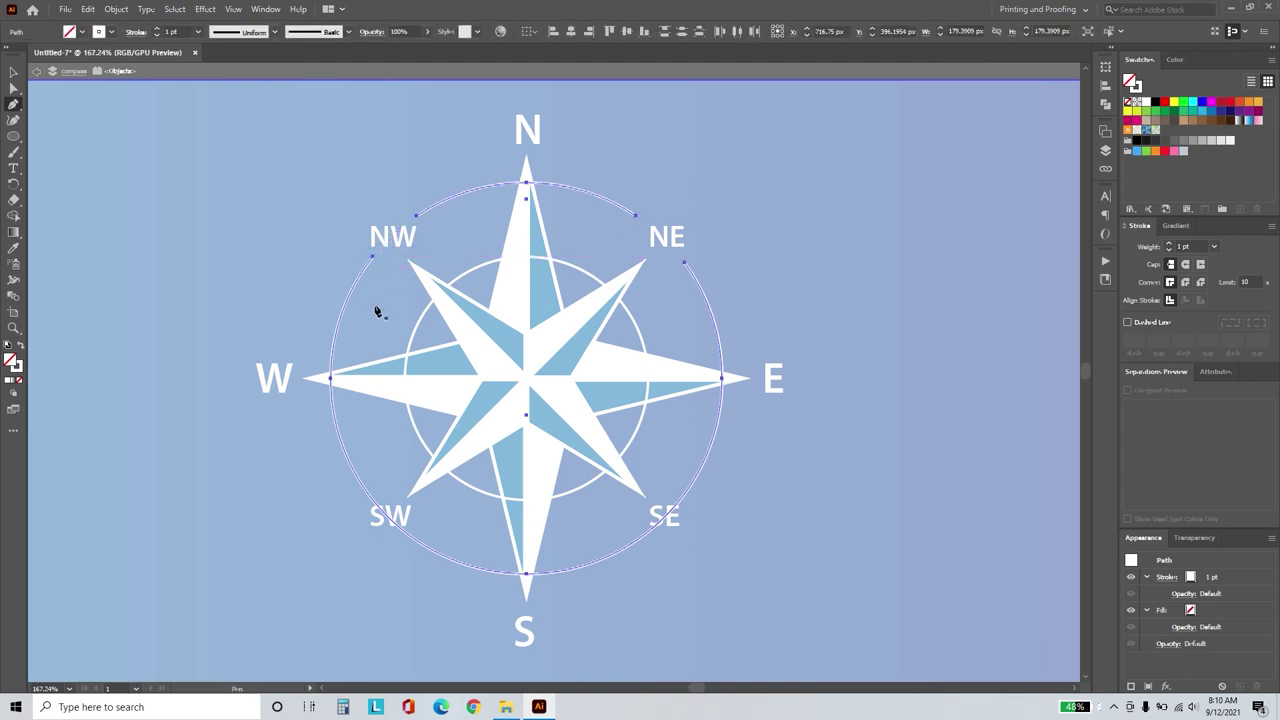
click(371, 500)
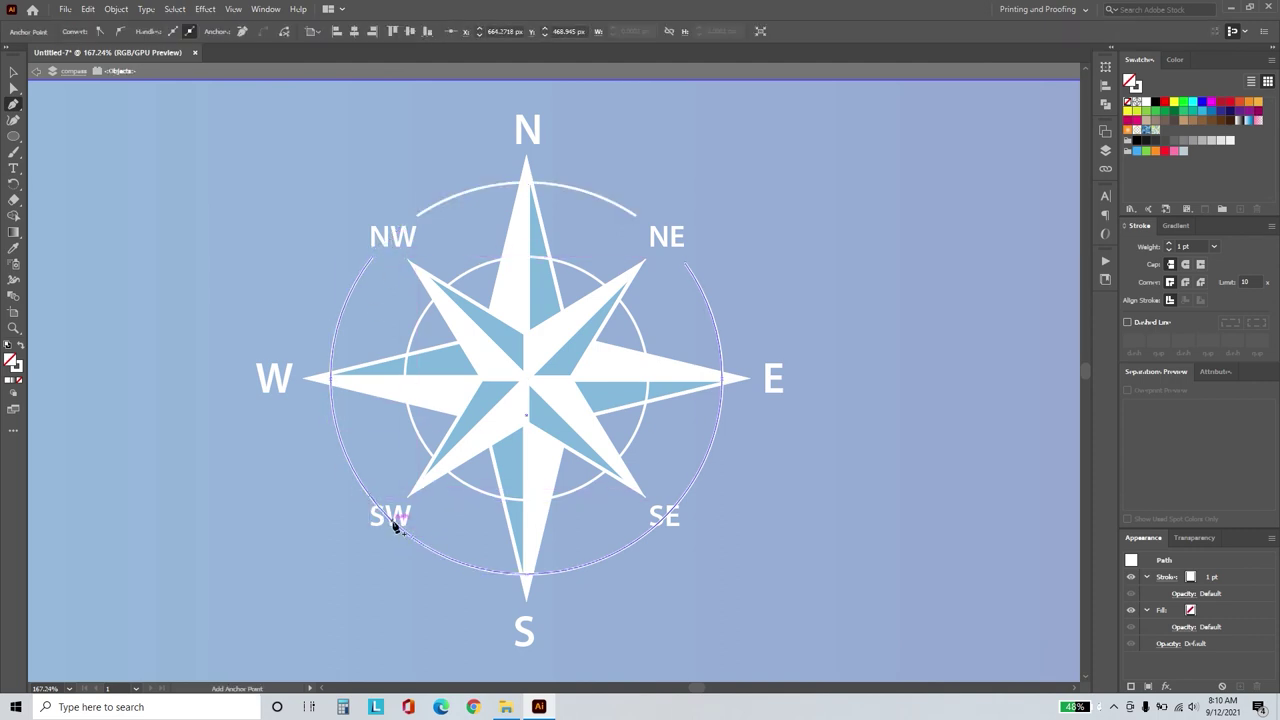
key(Delete)
click(684, 495)
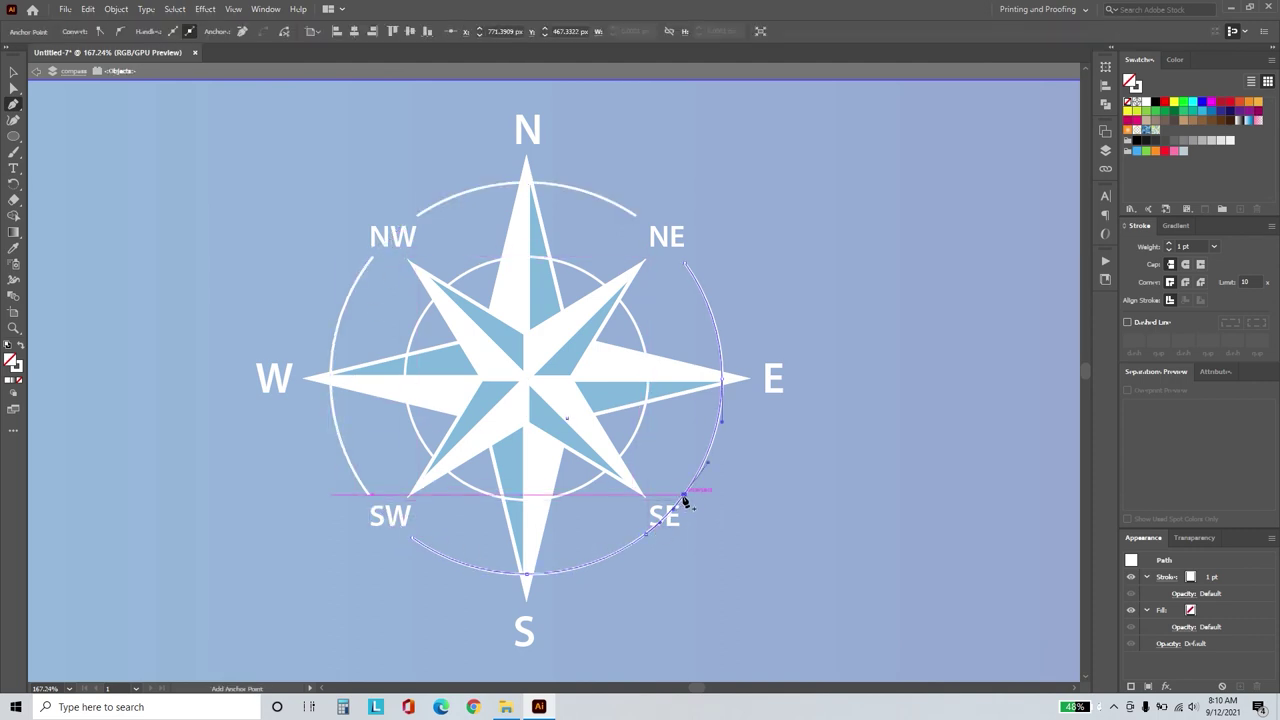
key(Delete)
key(v)
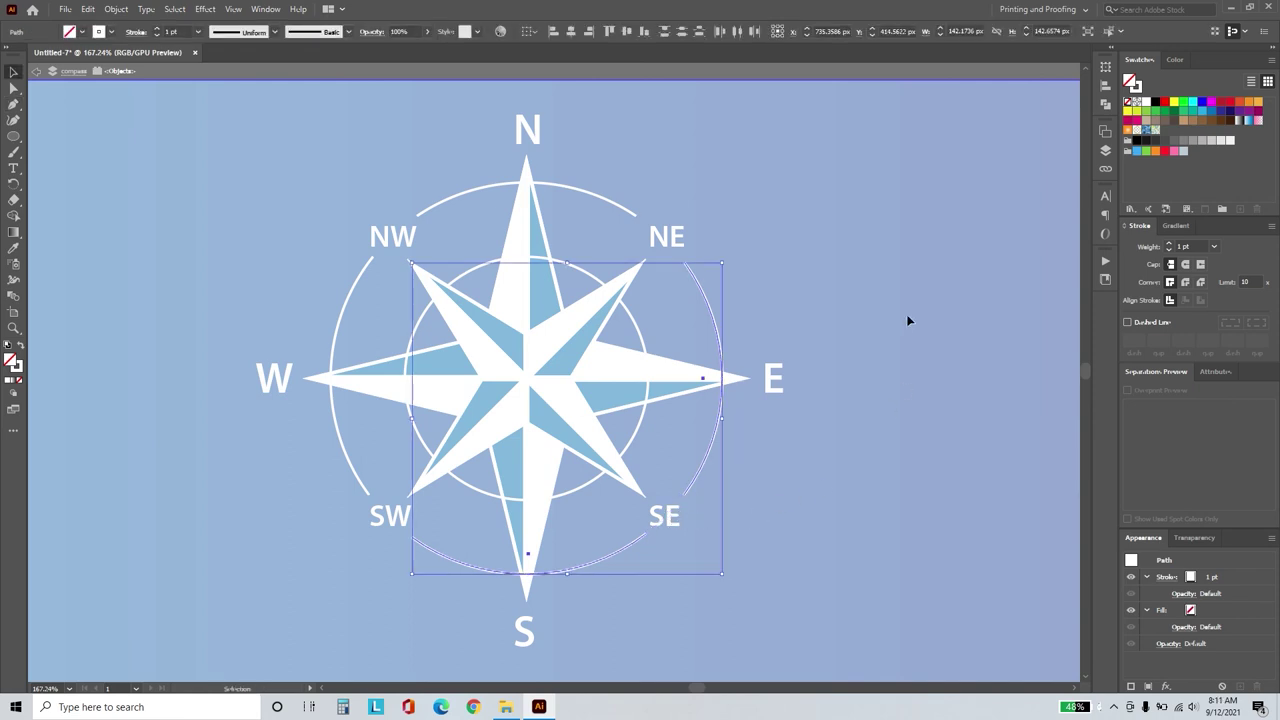
double_click(908, 320)
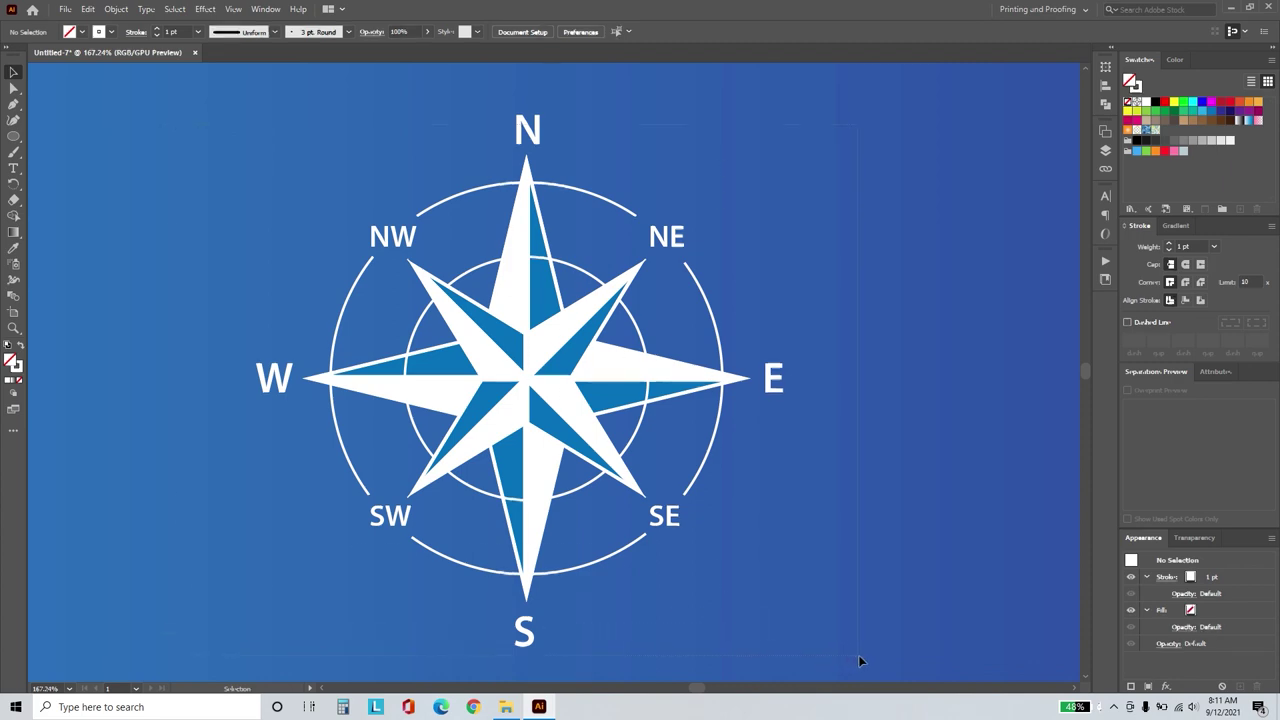
scroll(858, 655, up, 2)
Select the inner circle and all outer ring arcs and expand their strokes into fills.
double_click(756, 265)
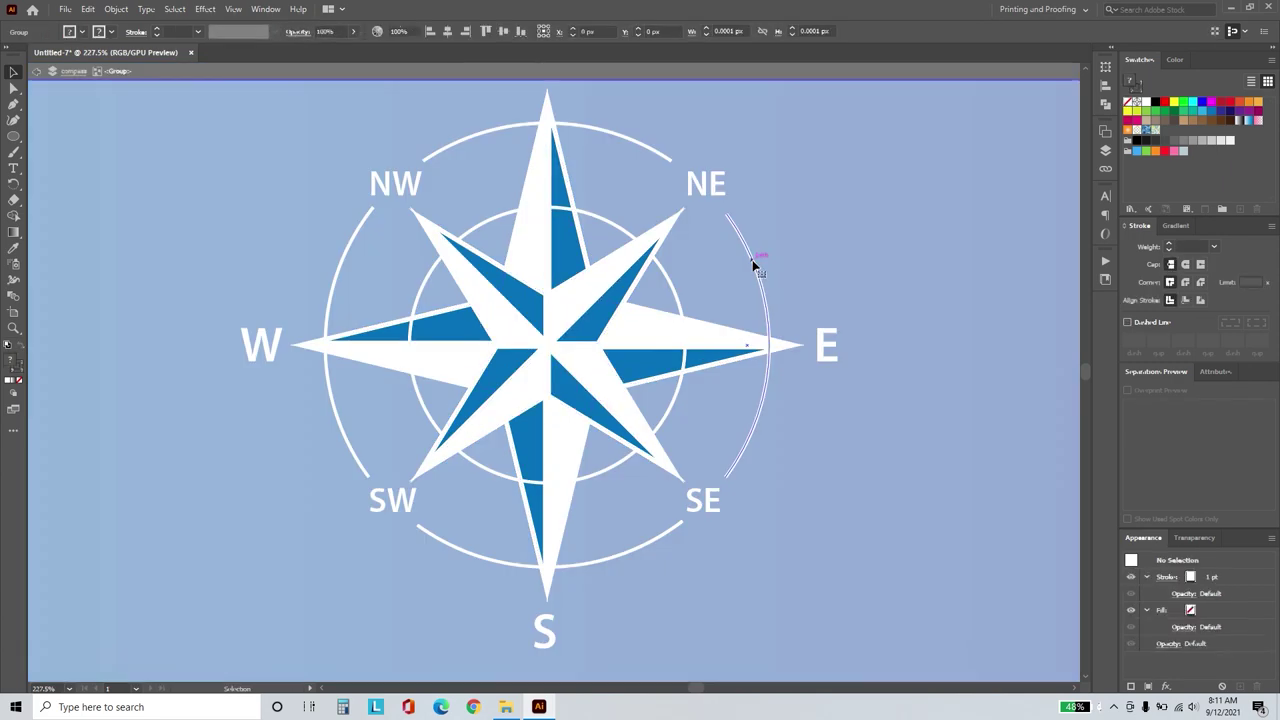
click(755, 265)
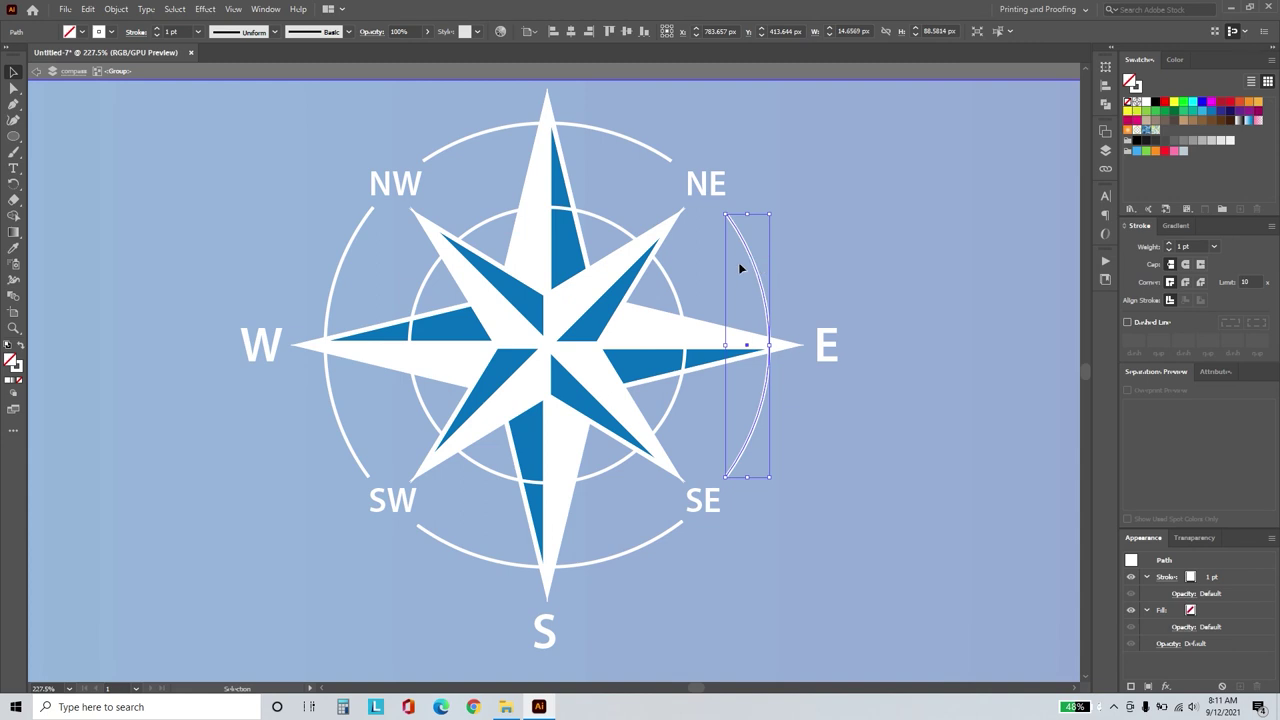
shift+click(664, 275)
shift+click(636, 145)
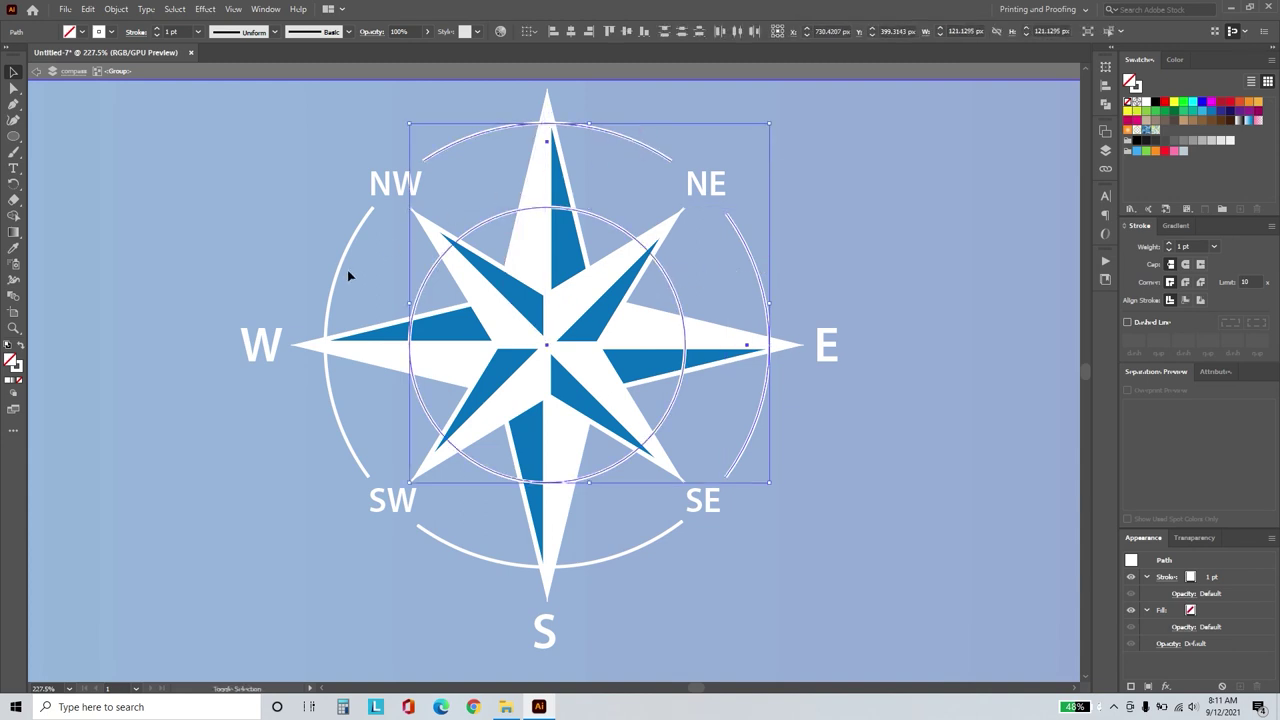
shift+click(337, 278)
shift+click(473, 563)
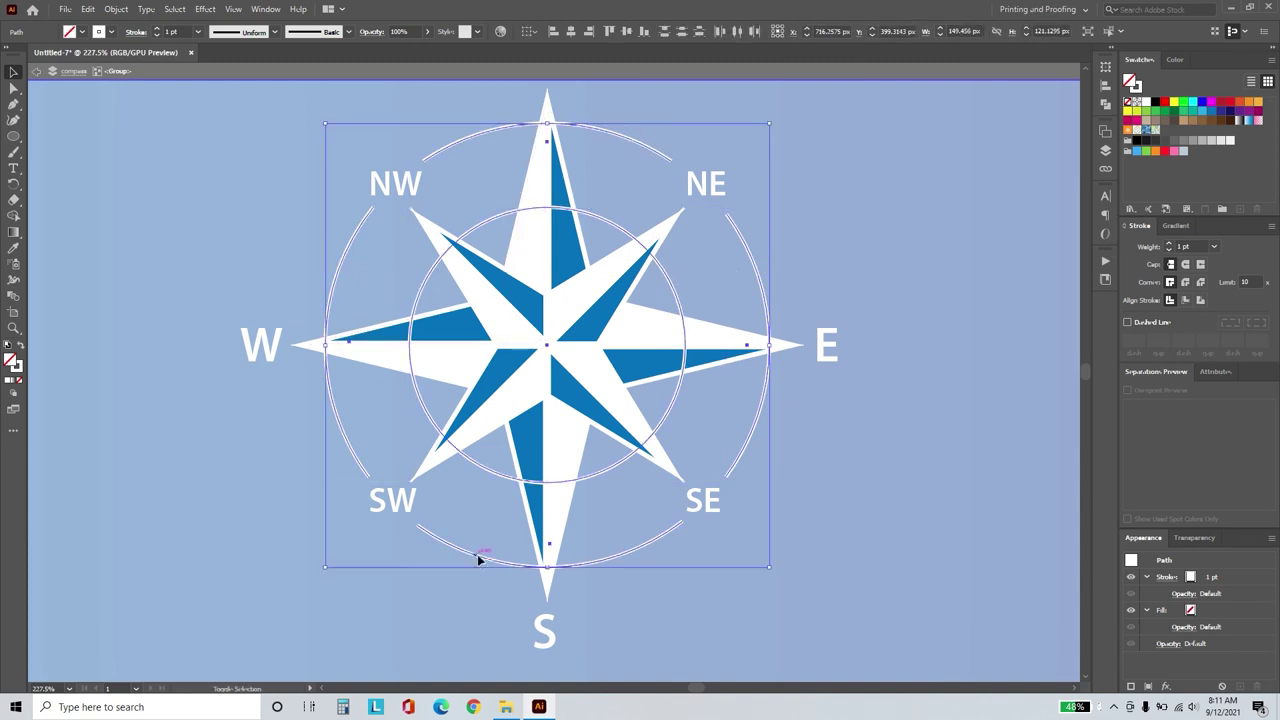
click(128, 10)
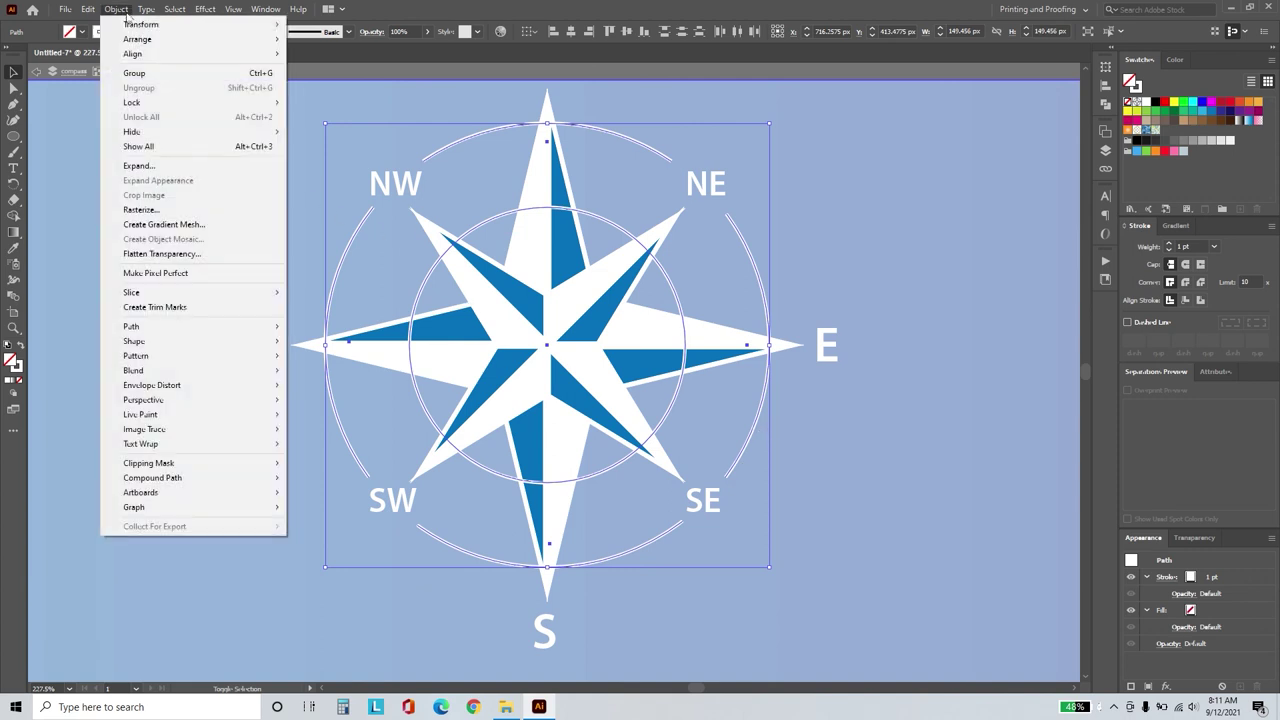
click(140, 167)
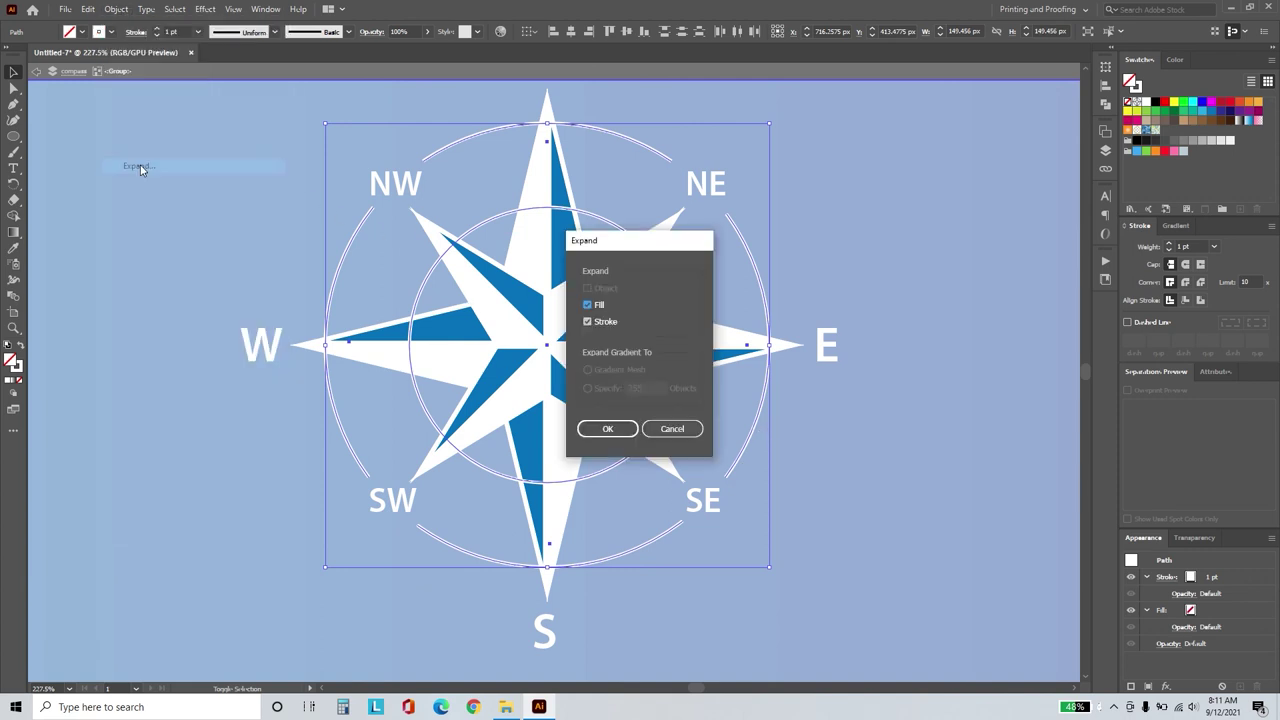
click(607, 428)
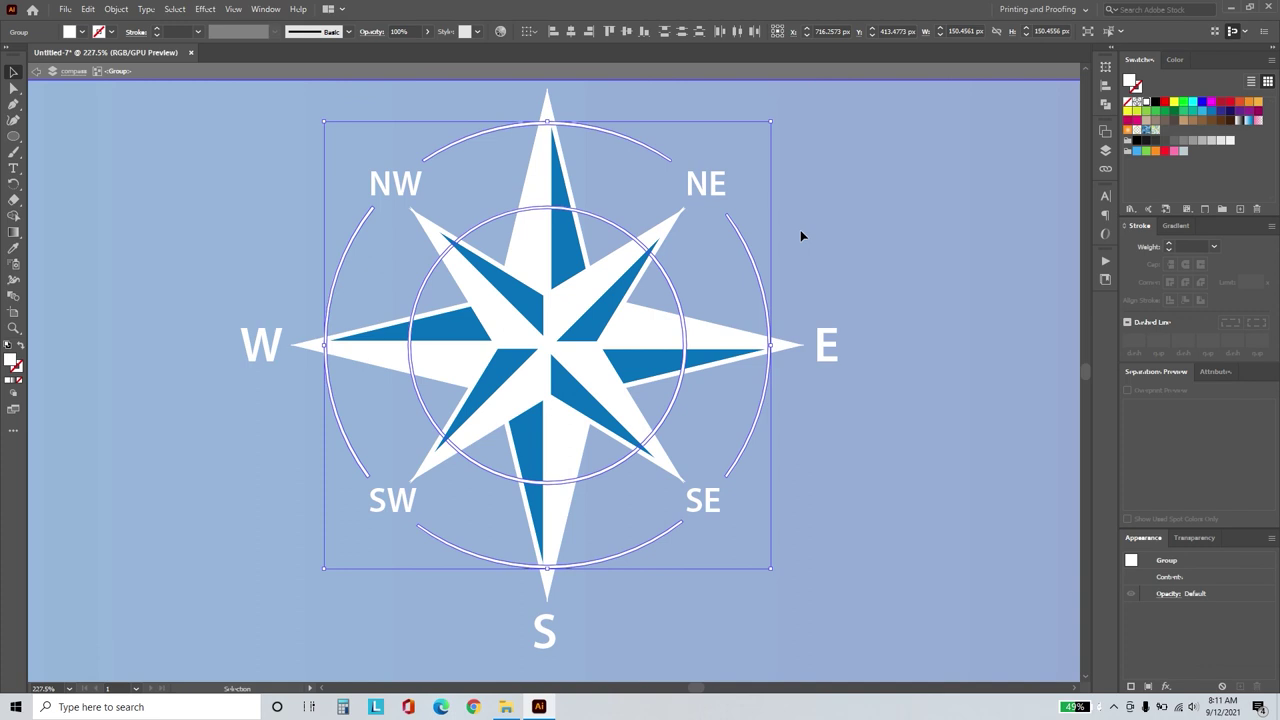
Send the expanded rings behind the star and zoom out to the whole artboard.
key(ctrl)
key(ctrl)
right_click(670, 285)
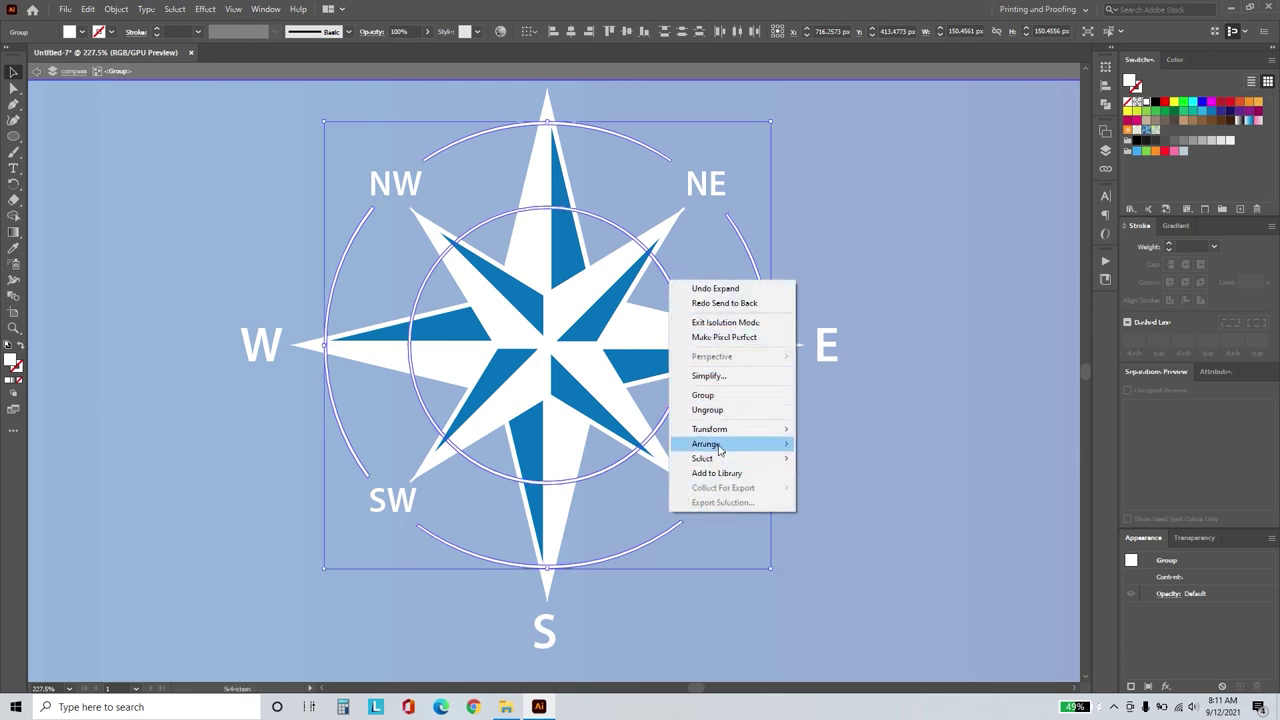
mouse_move(706, 443)
click(869, 487)
key(ctrl)
click(879, 241)
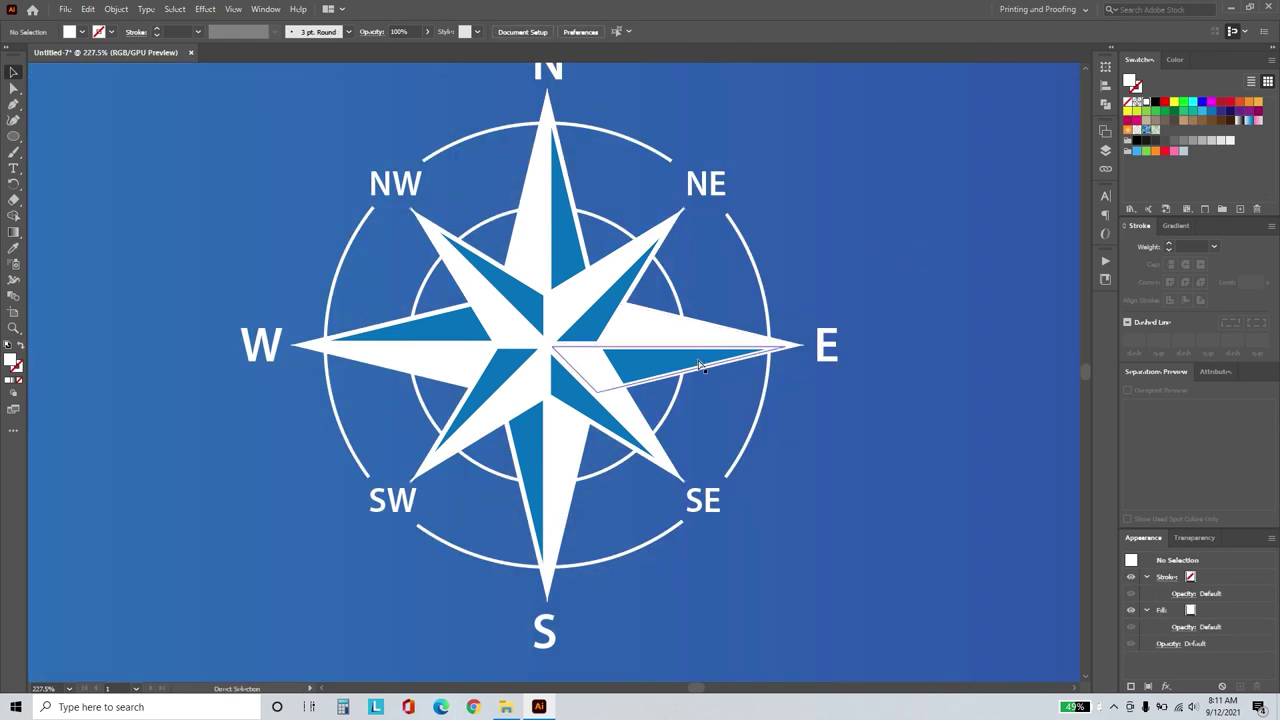
key(ctrl+0)
Move the compass to the bottom centre, show the world map layer, and scale the compass down.
drag(538, 365, 540, 575)
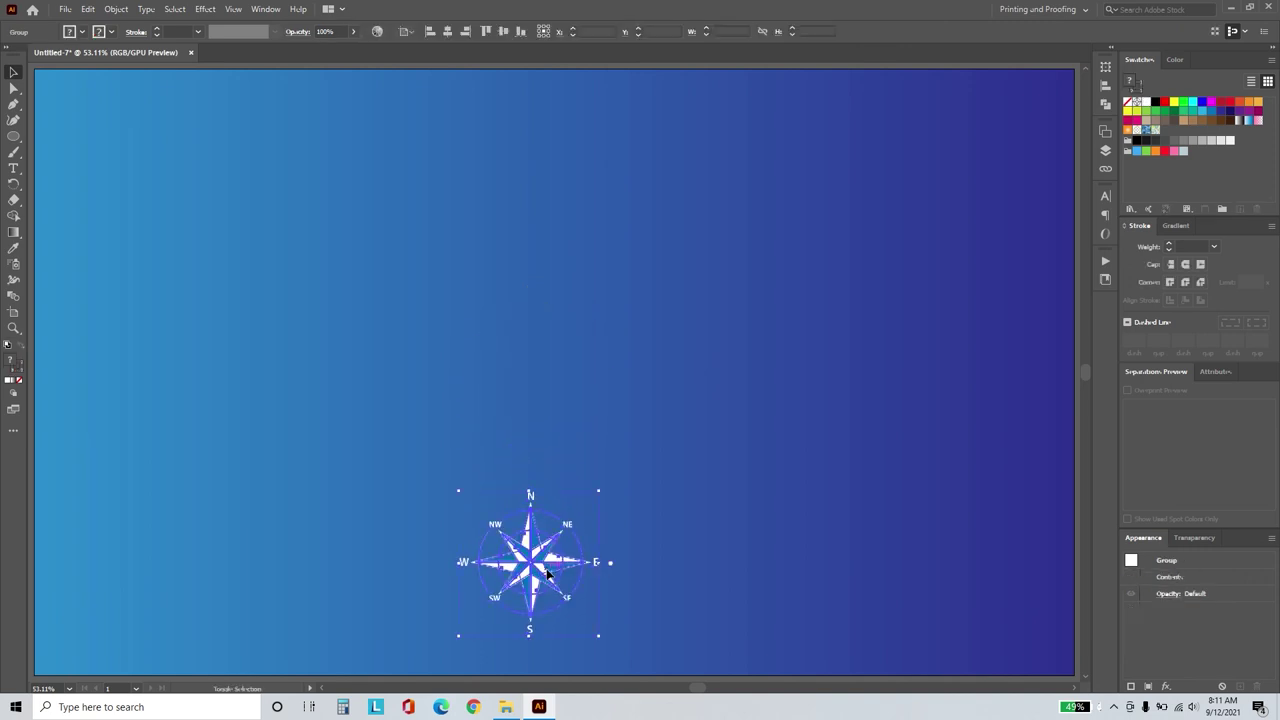
click(447, 31)
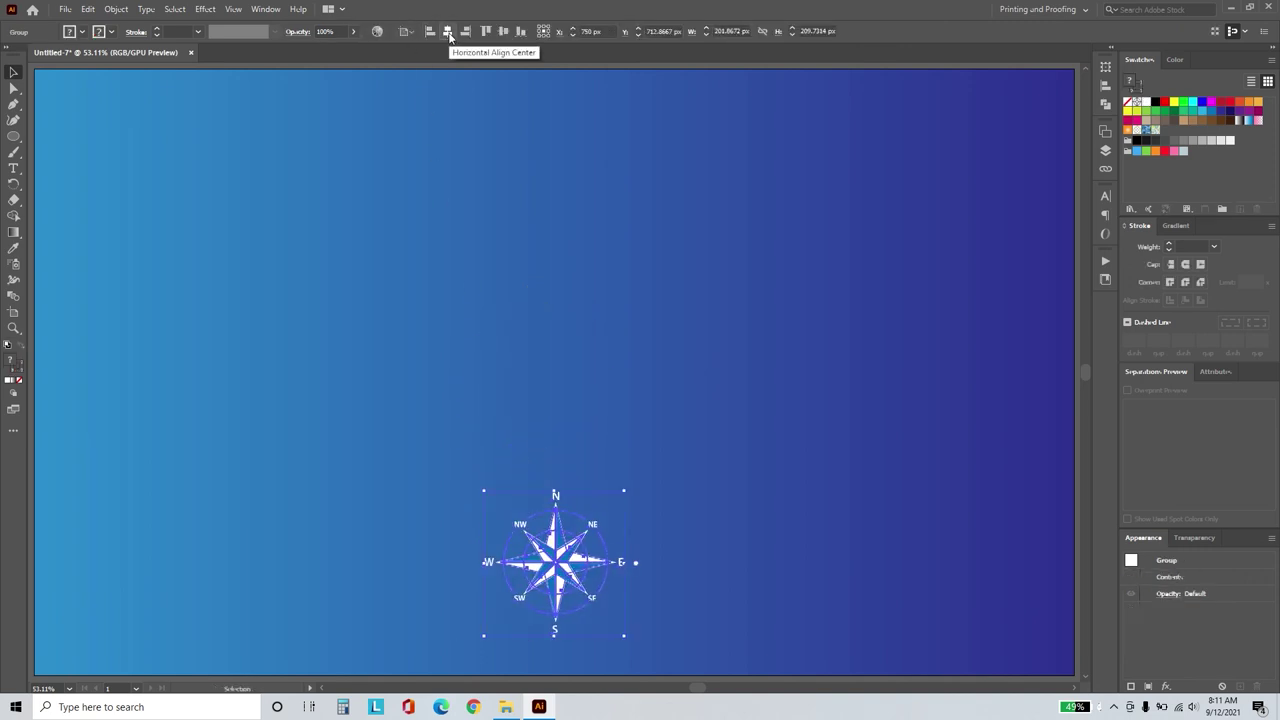
click(1106, 152)
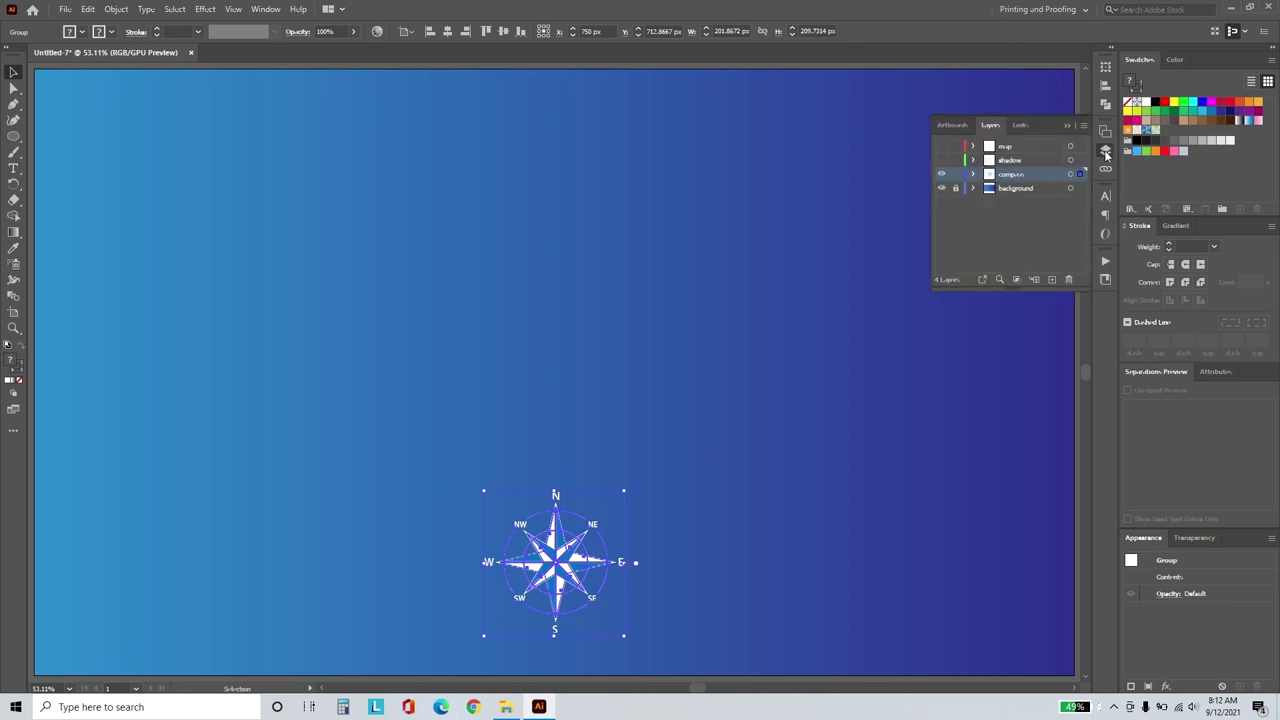
click(941, 146)
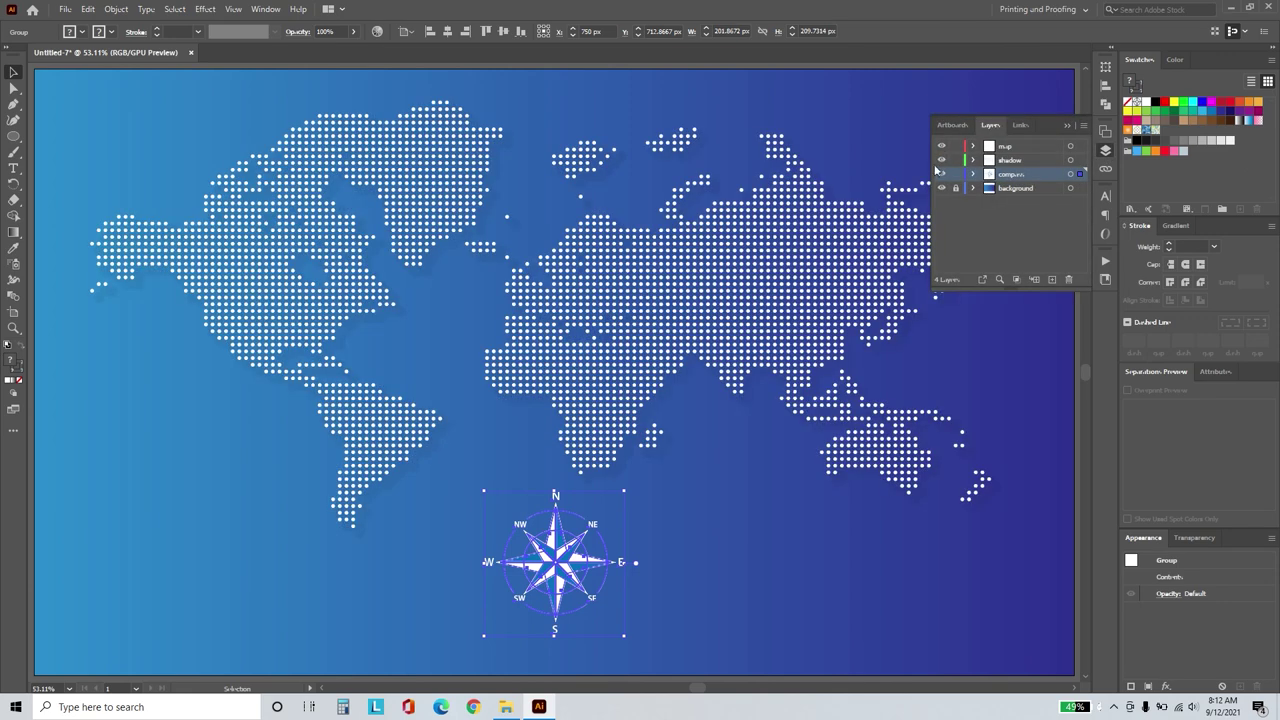
drag(555, 491, 556, 501)
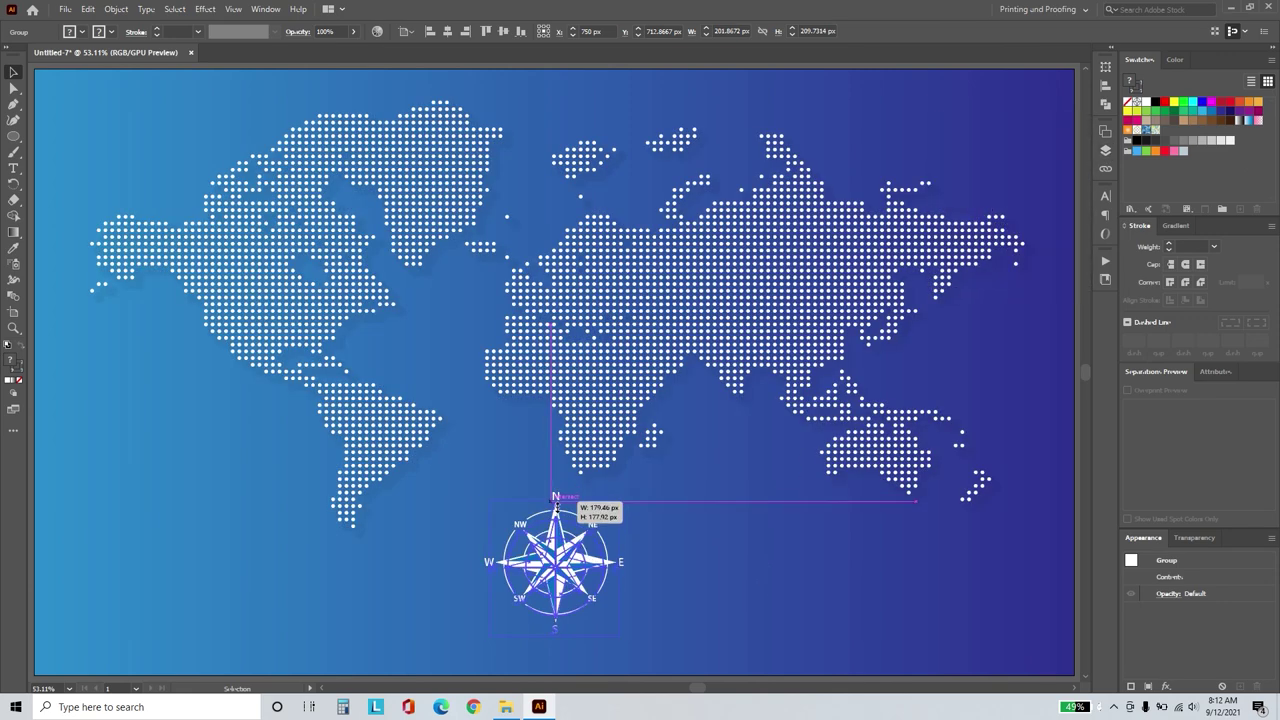
click(760, 567)
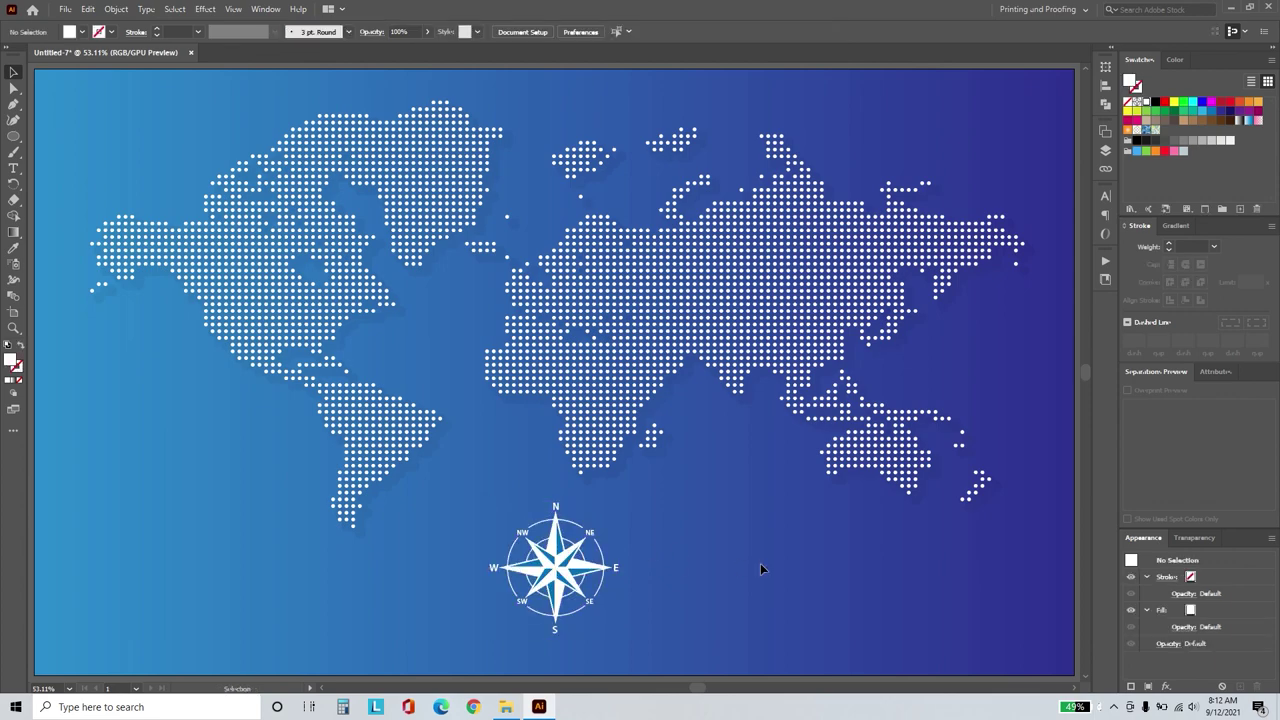